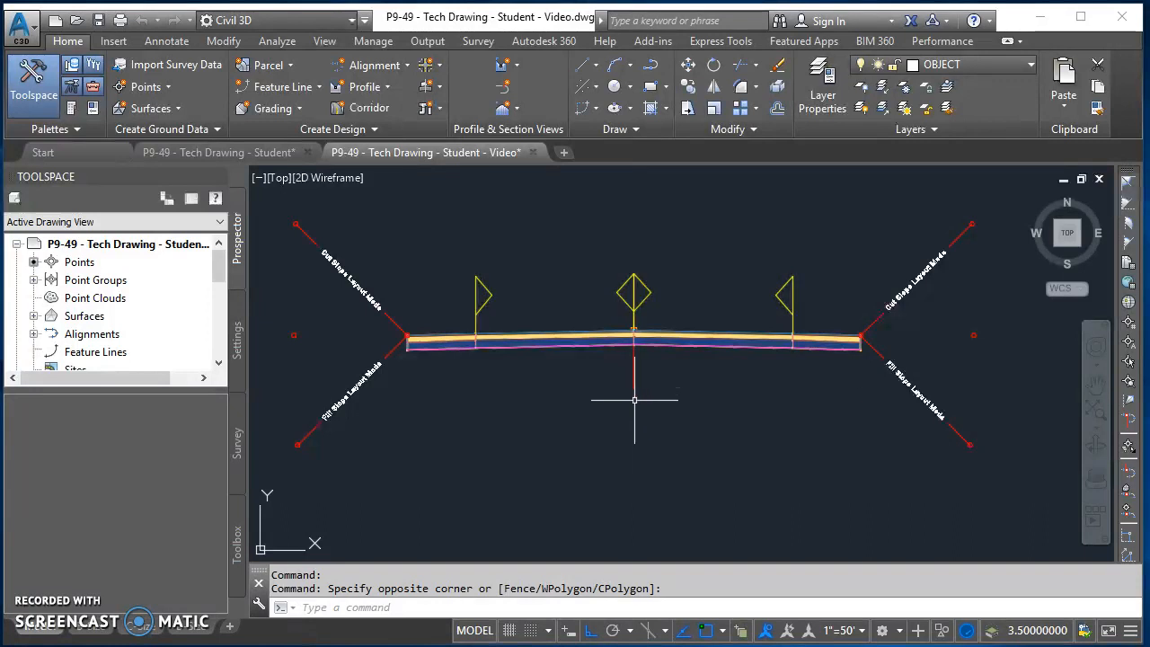
# Review the example assembly alongside the surface and profile, and examine the cut and fill areas in the 12-2.pdf plan view.
pyautogui.scroll(-9, 635, 400)
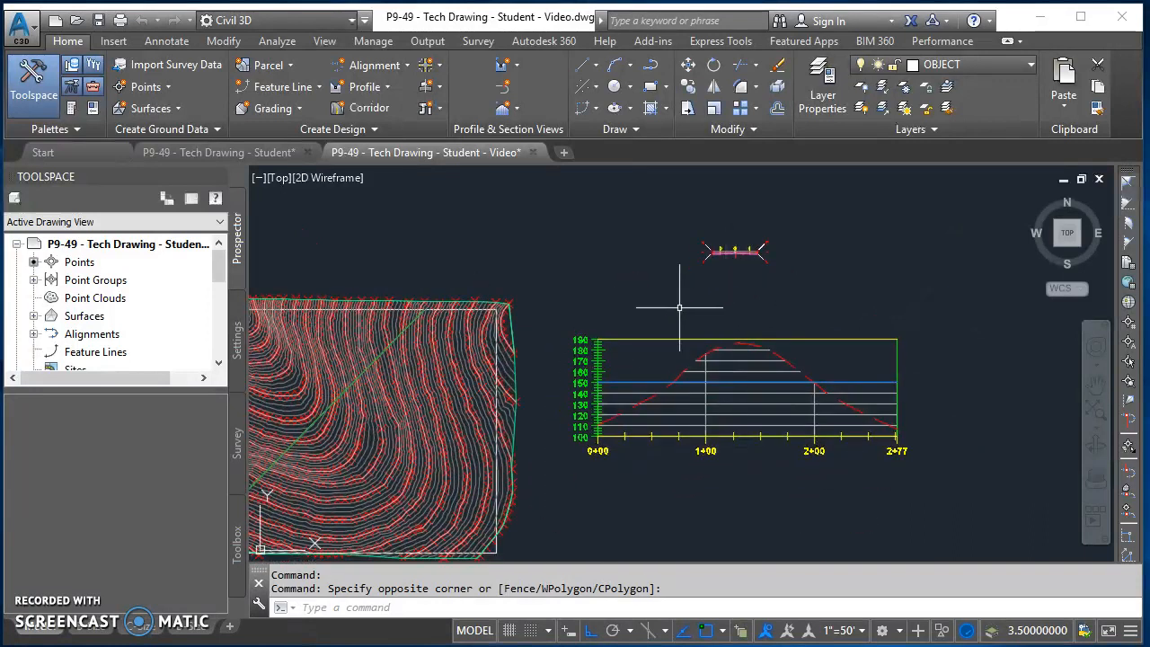
pyautogui.moveTo(680, 308); pyautogui.dragTo(794, 293, button='middle')
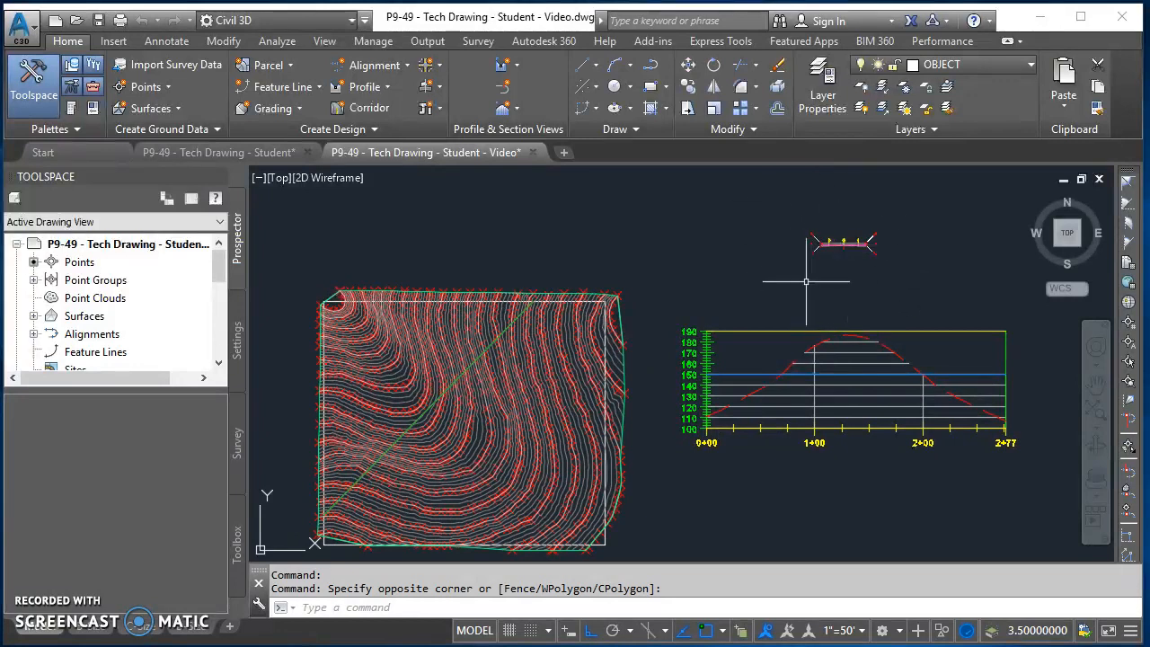
pyautogui.hotkey('alt', 'Tab')
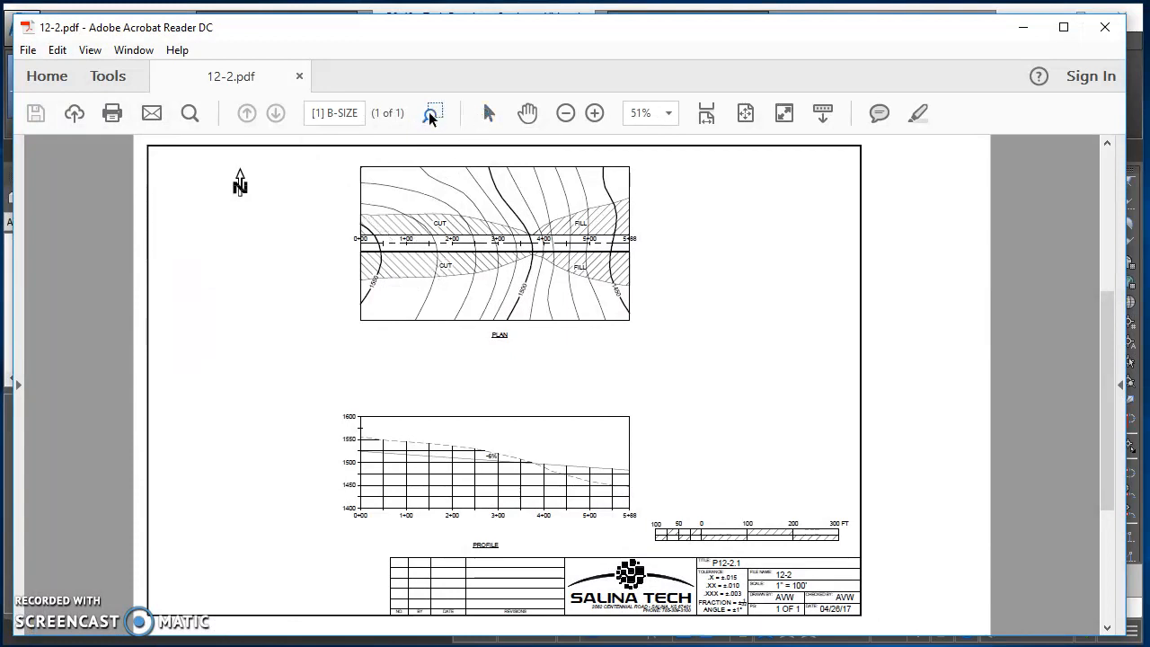
pyautogui.moveTo(354, 157)
pyautogui.mouseDown()
pyautogui.moveTo(488, 226)
pyautogui.moveTo(674, 368)
pyautogui.mouseUp()
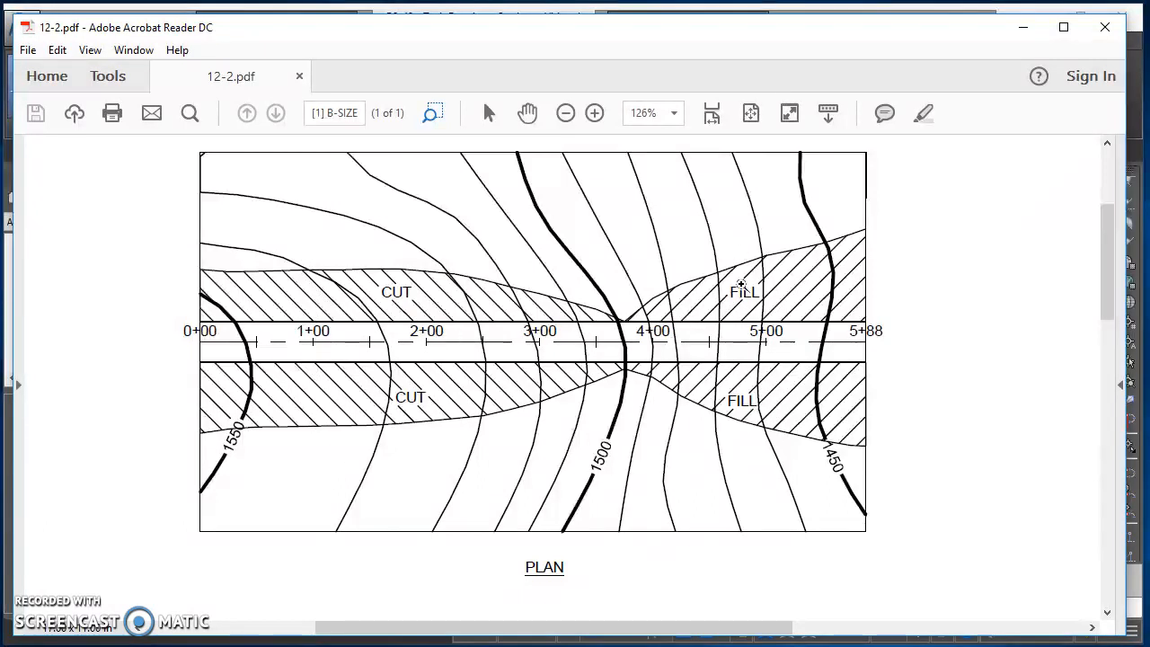
pyautogui.click(1022, 27)
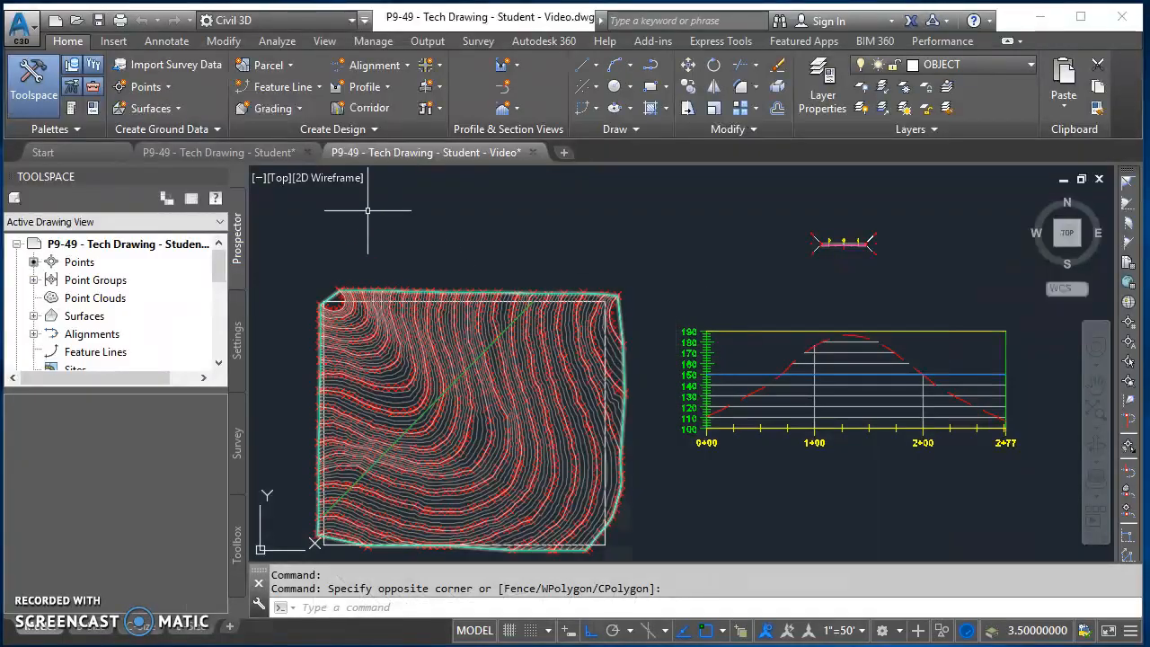
# Switch to the P9-49 - Tech Drawing - Student drawing and show its model space.
pyautogui.click(219, 151)
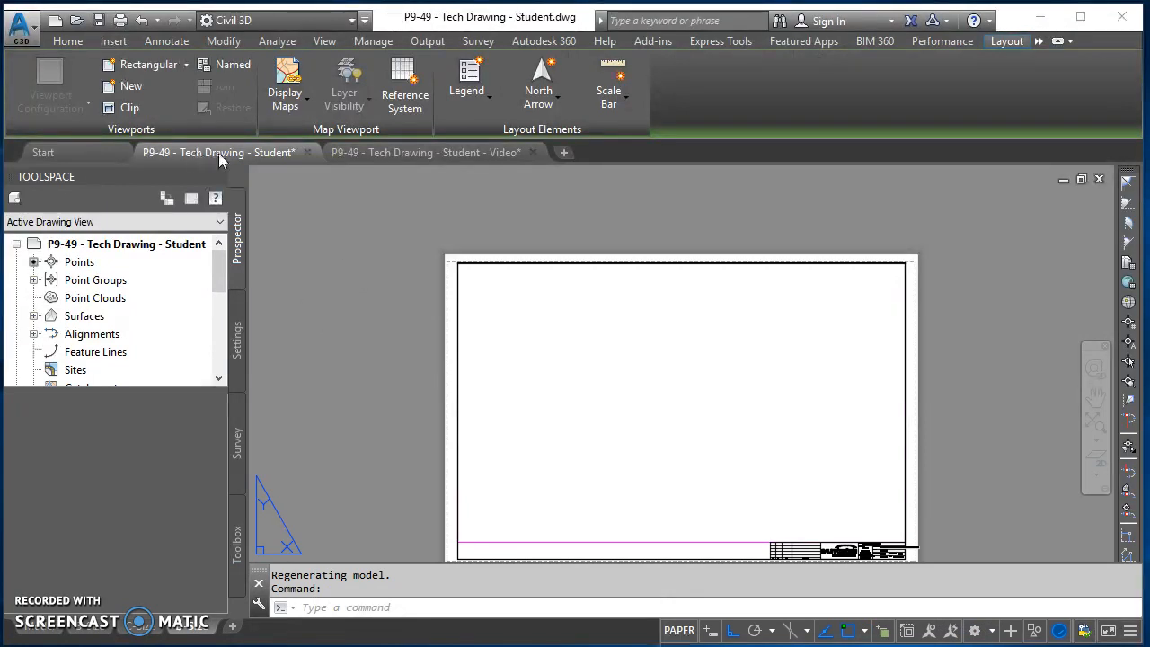
pyautogui.moveTo(200, 157)
pyautogui.click(30, 245)
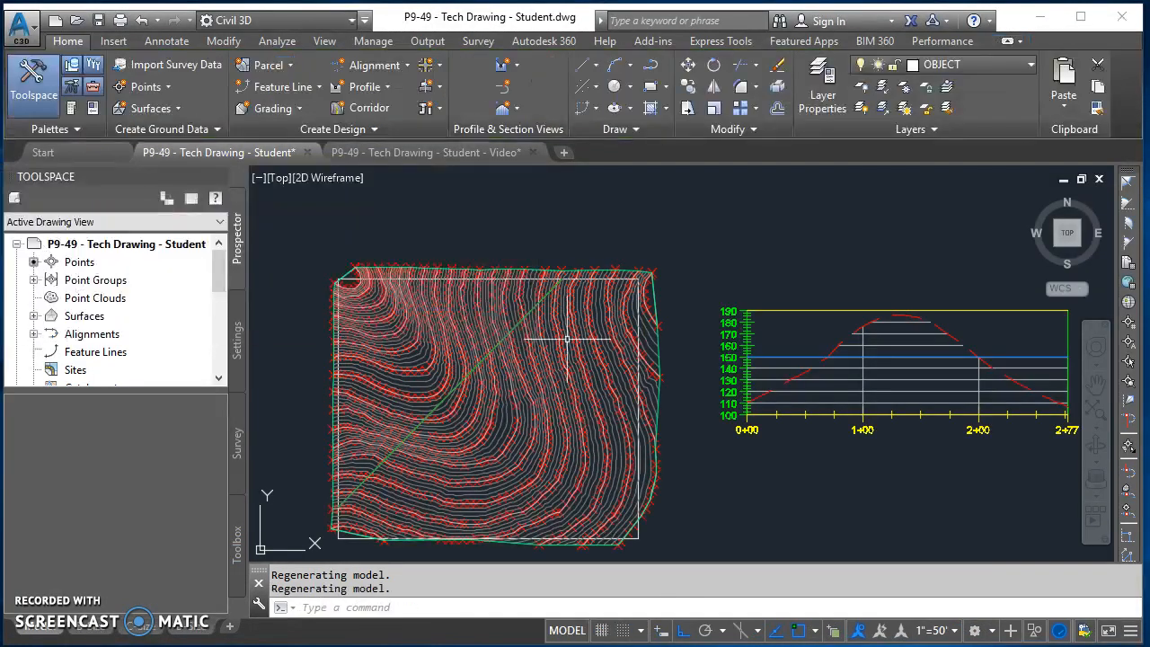
# Start creating an assembly and name it WEBER PARKWAY ASSEMBLY.
pyautogui.scroll(5, 668, 476)
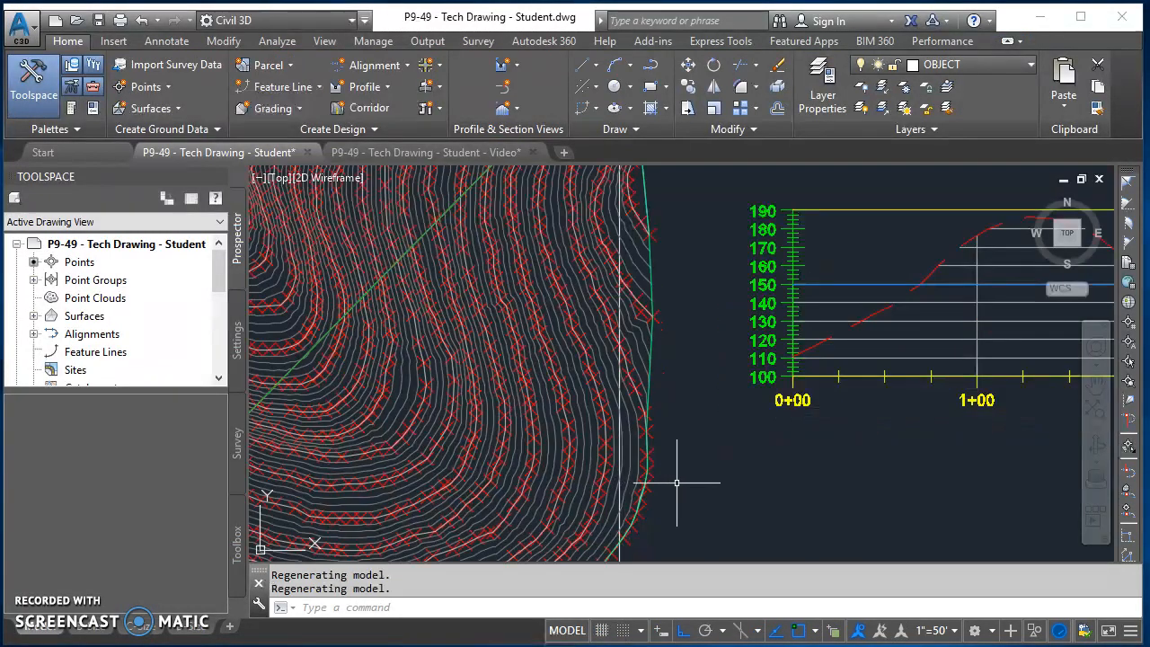
pyautogui.scroll(-5, 848, 527)
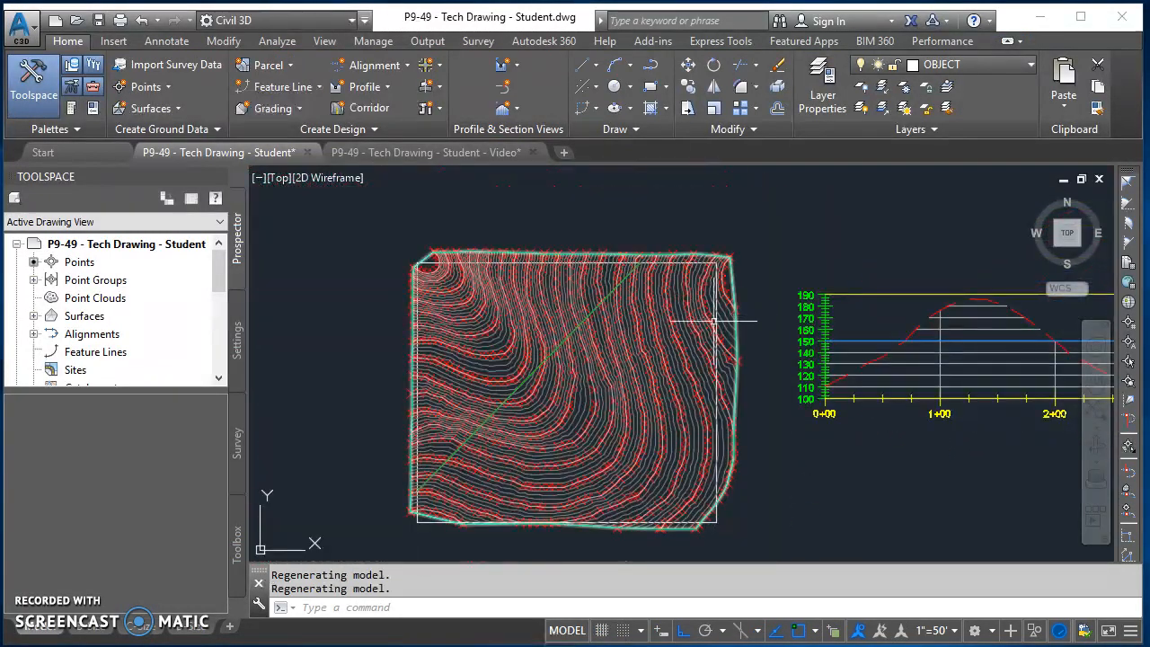
pyautogui.scroll(5, 805, 371)
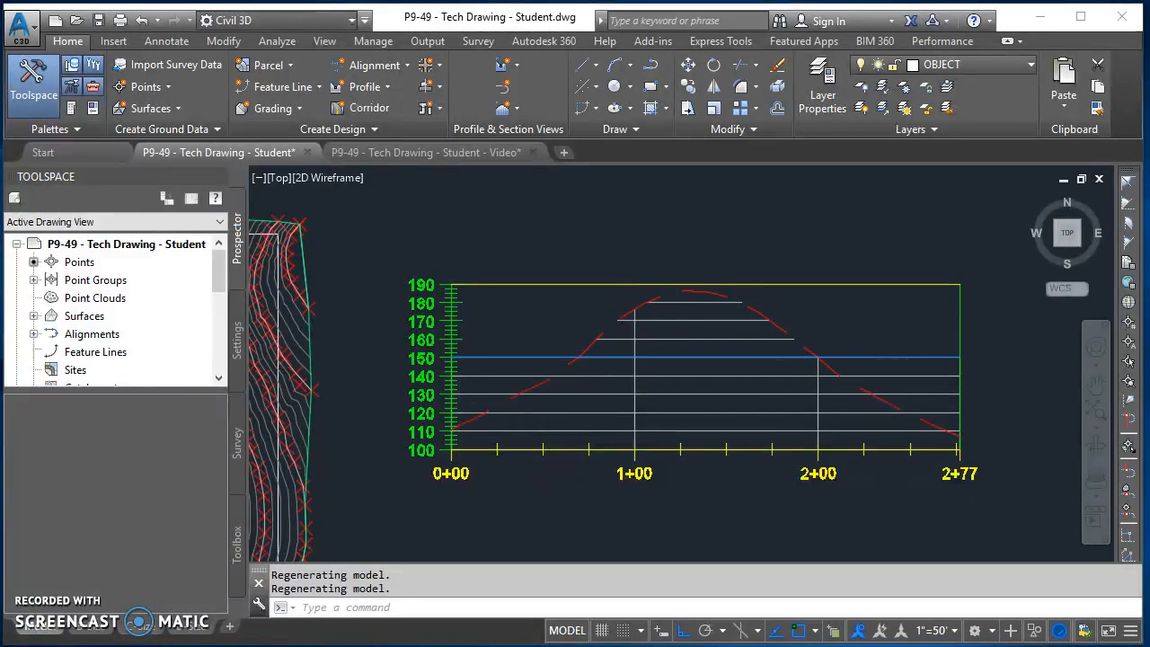
pyautogui.scroll(-3, 647, 288)
pyautogui.scroll(3, 648, 340)
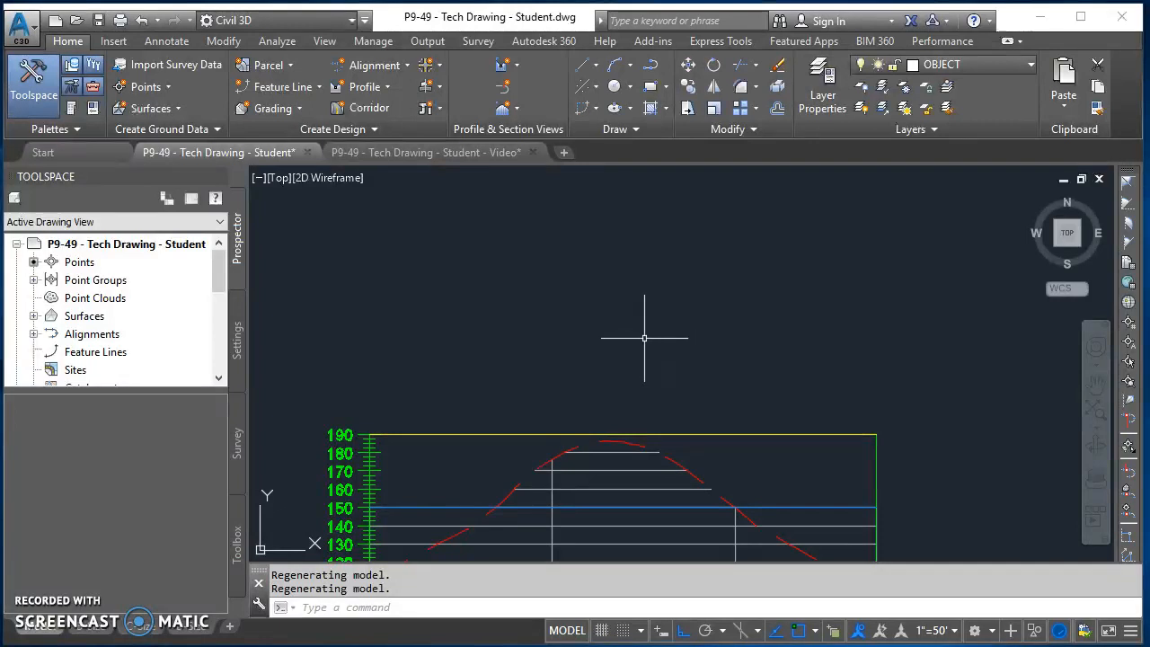
pyautogui.moveTo(639, 334); pyautogui.dragTo(756, 351, button='middle')
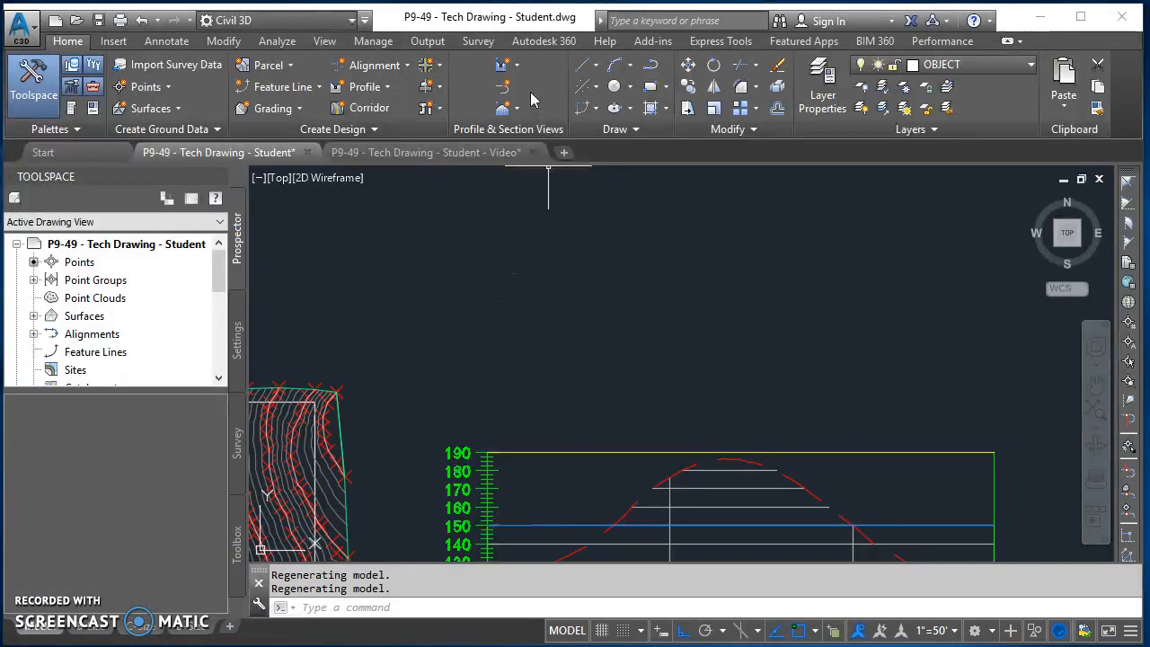
pyautogui.click(430, 86)
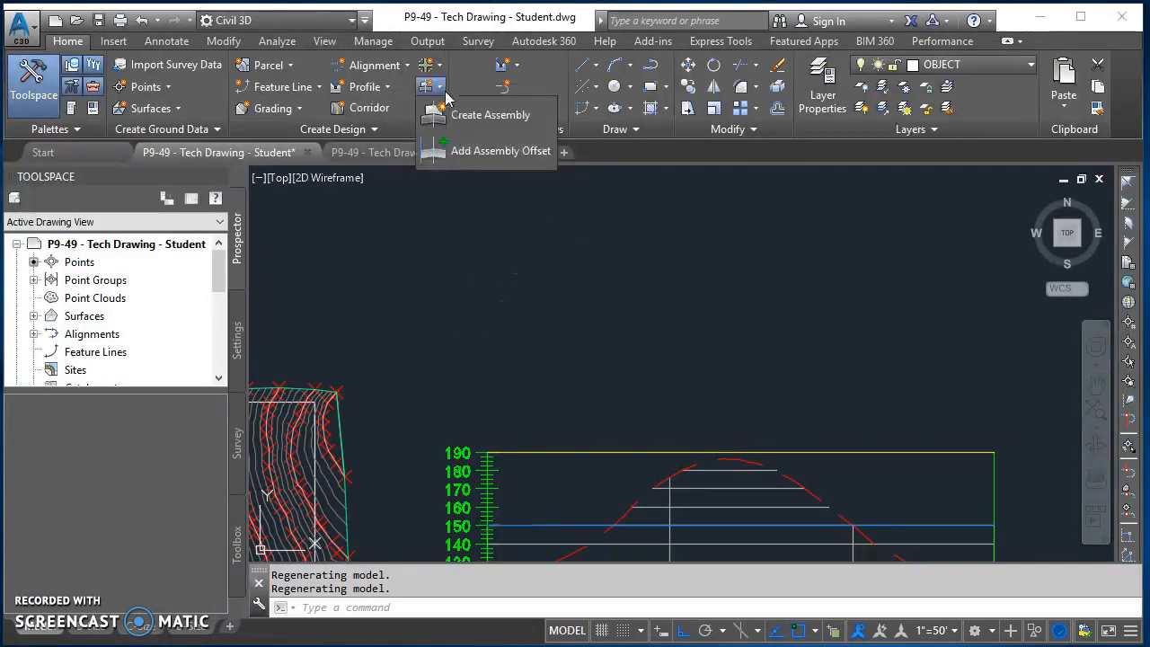
pyautogui.click(503, 132)
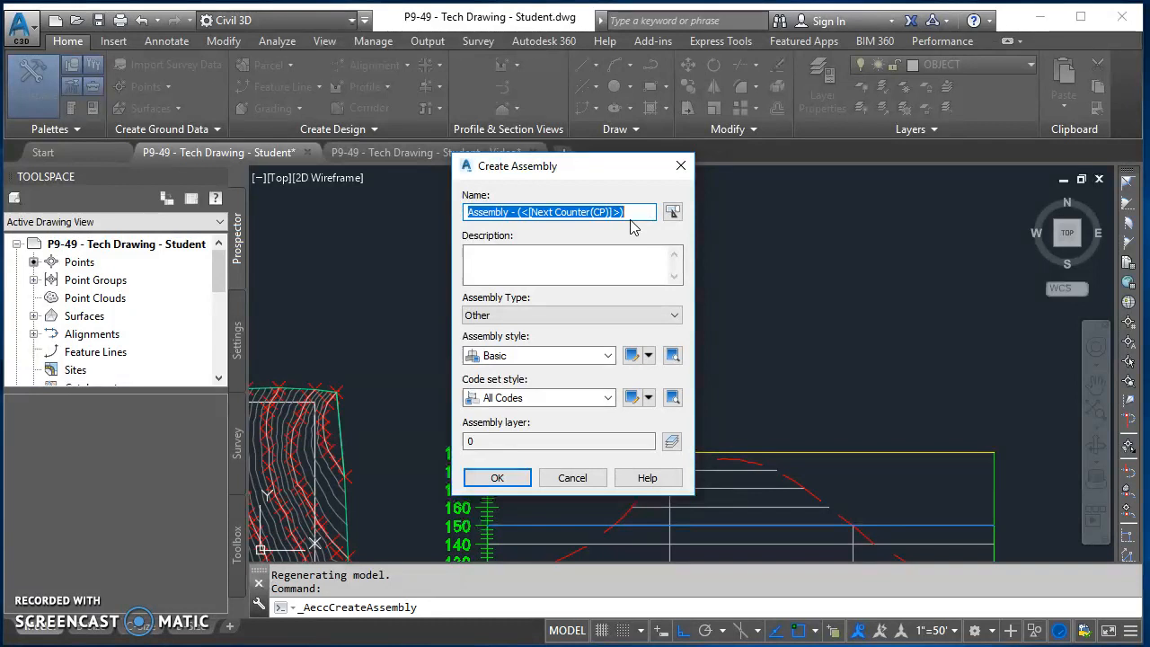
pyautogui.write('web')
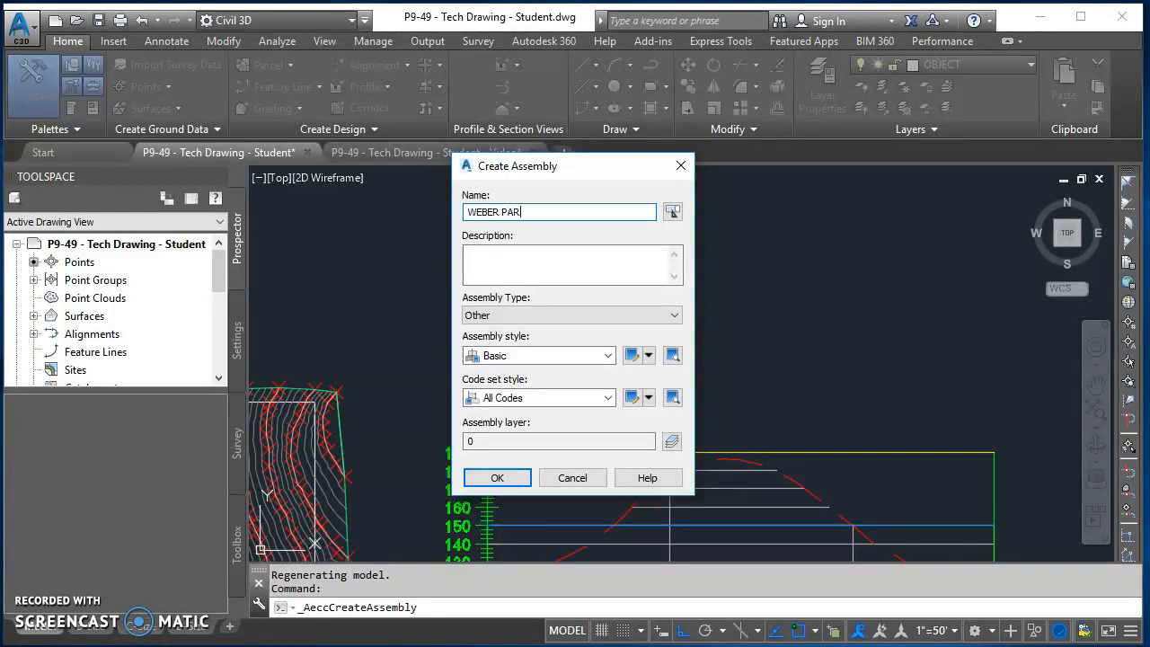
pyautogui.write('ER PARKWAY ASSEMBLY')
# Set the assembly type to Undivided Planar Road, the assembly style to Basic and the code set style to All Codes with Hatching.
pyautogui.click(534, 316)
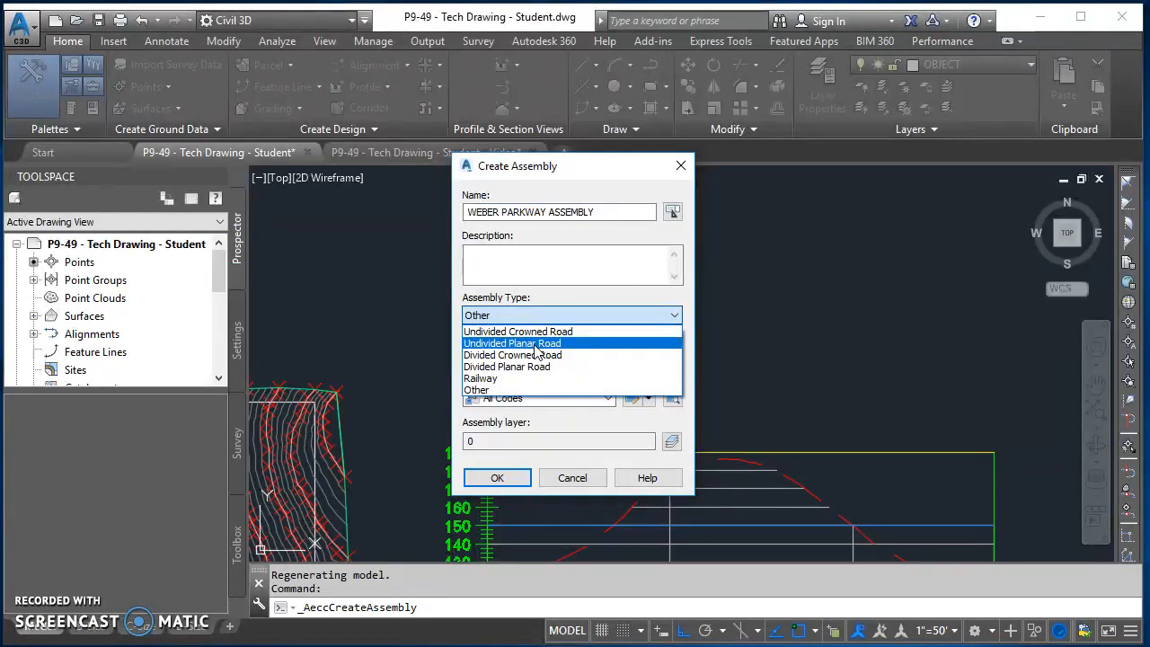
pyautogui.click(539, 346)
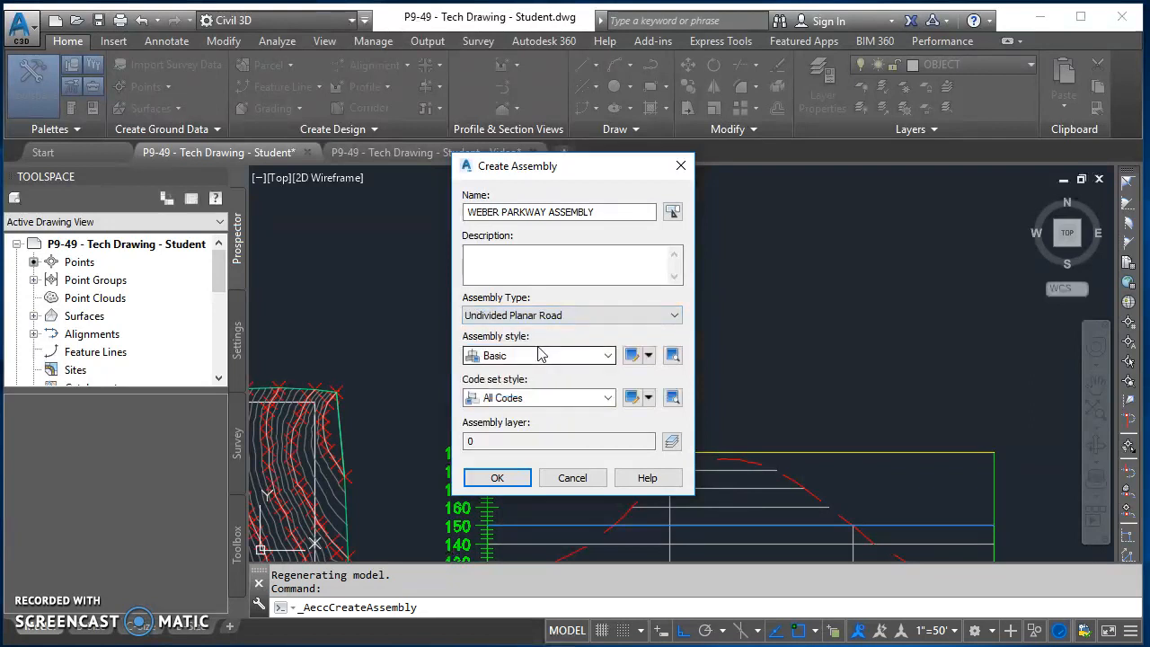
pyautogui.click(532, 357)
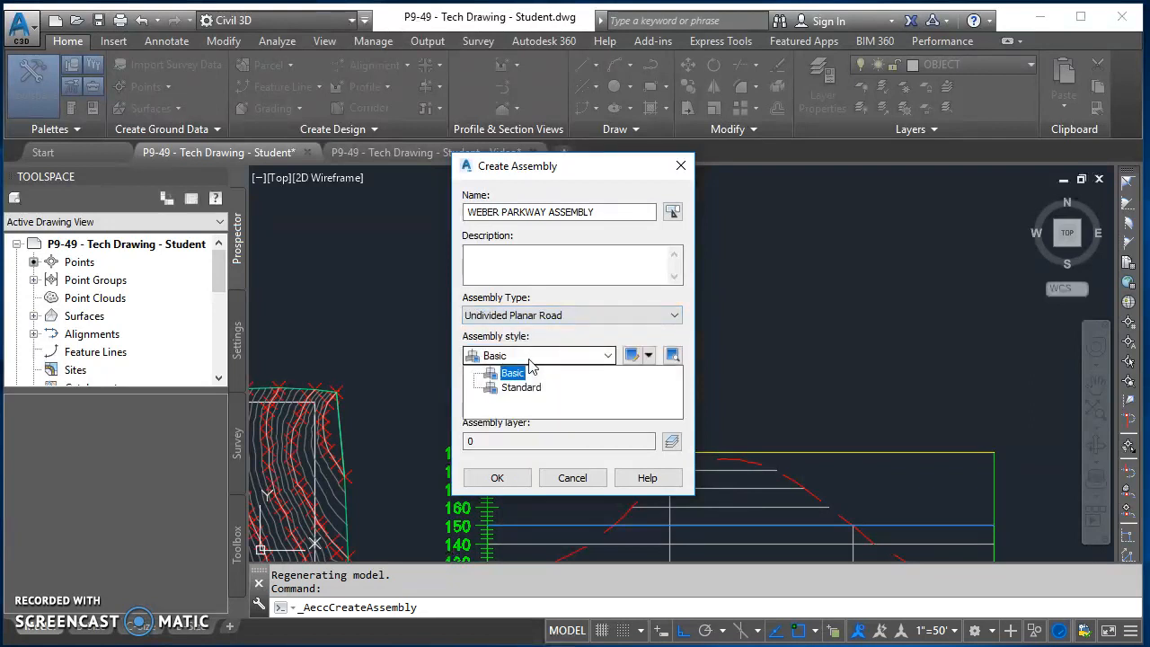
pyautogui.click(521, 372)
pyautogui.click(538, 398)
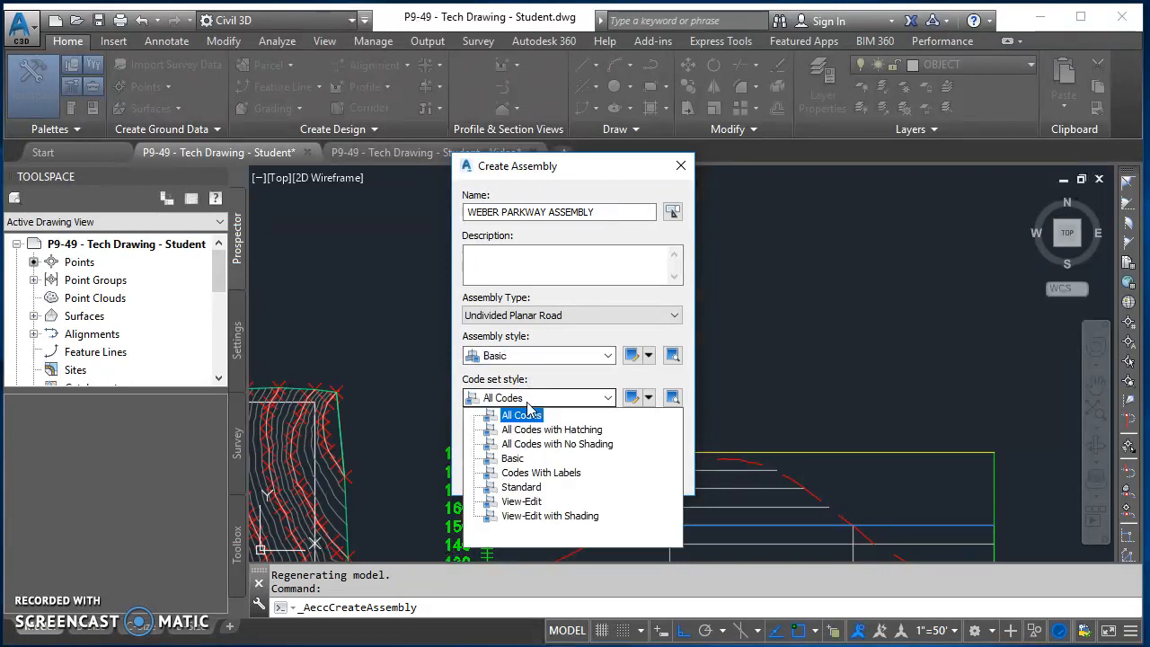
pyautogui.click(597, 431)
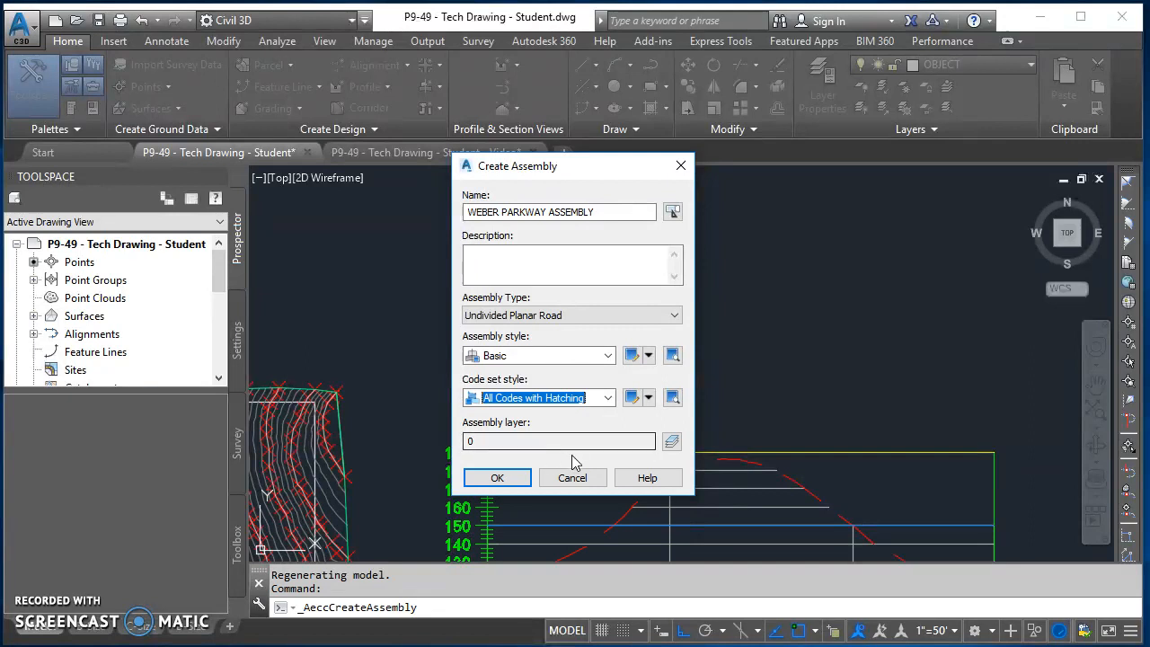
# Assign the new assembly to the C-ROAD-ASSM layer with no name modifier.
pyautogui.click(673, 442)
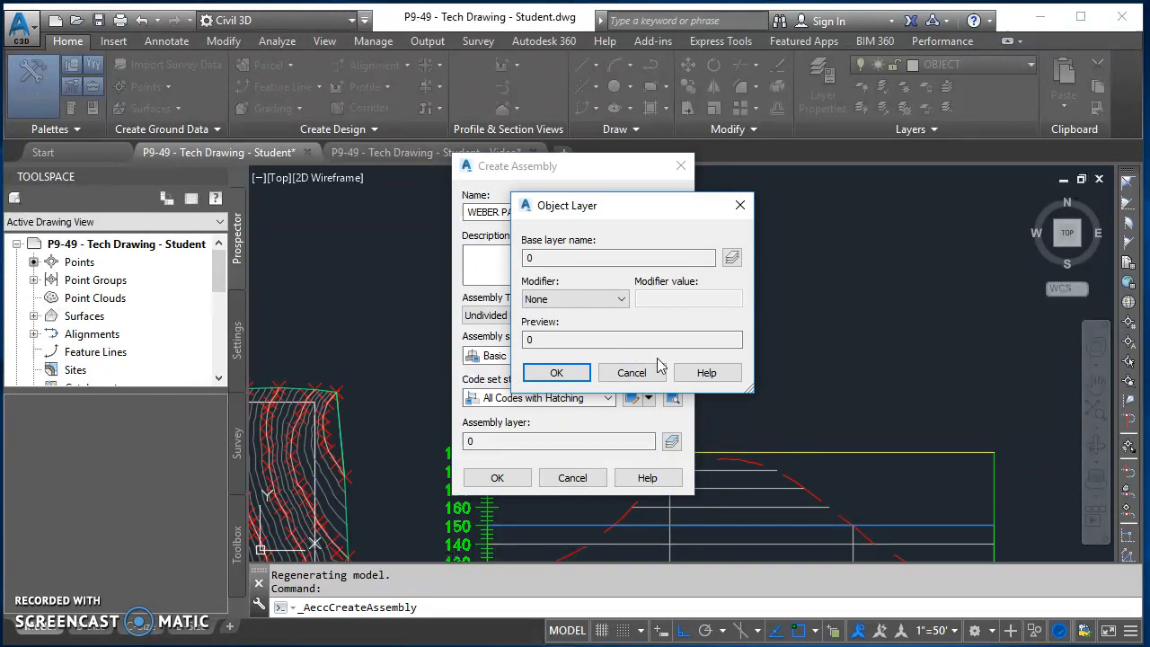
pyautogui.moveTo(611, 211); pyautogui.dragTo(546, 216)
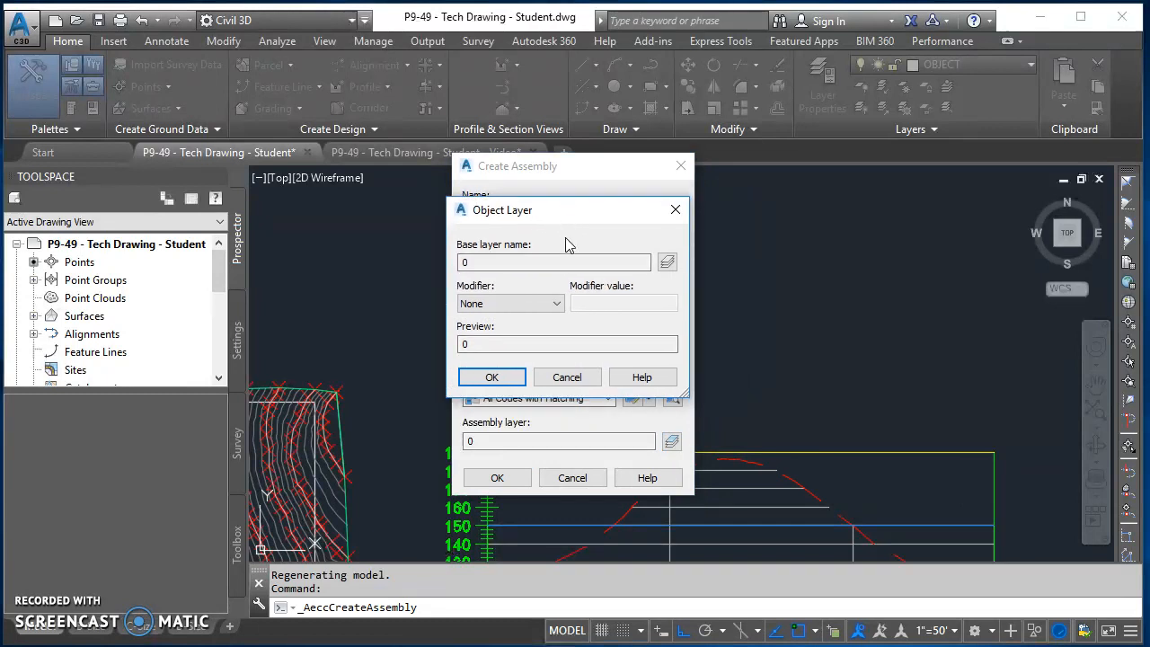
pyautogui.click(668, 262)
pyautogui.scroll(-10, 443, 379)
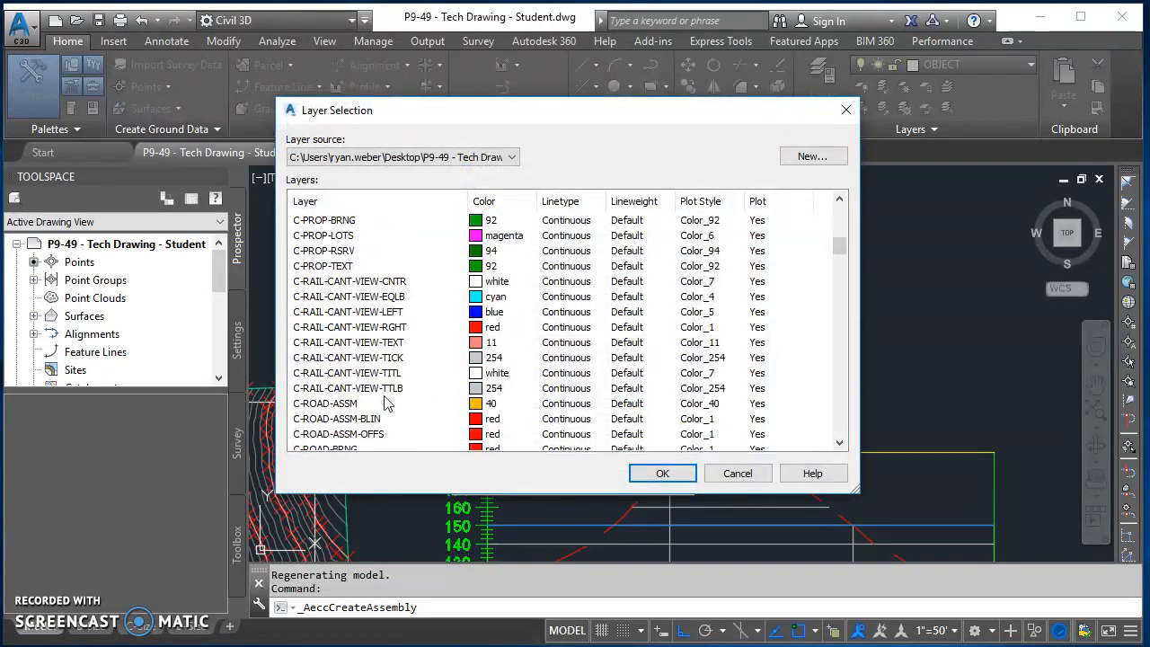
pyautogui.click(344, 405)
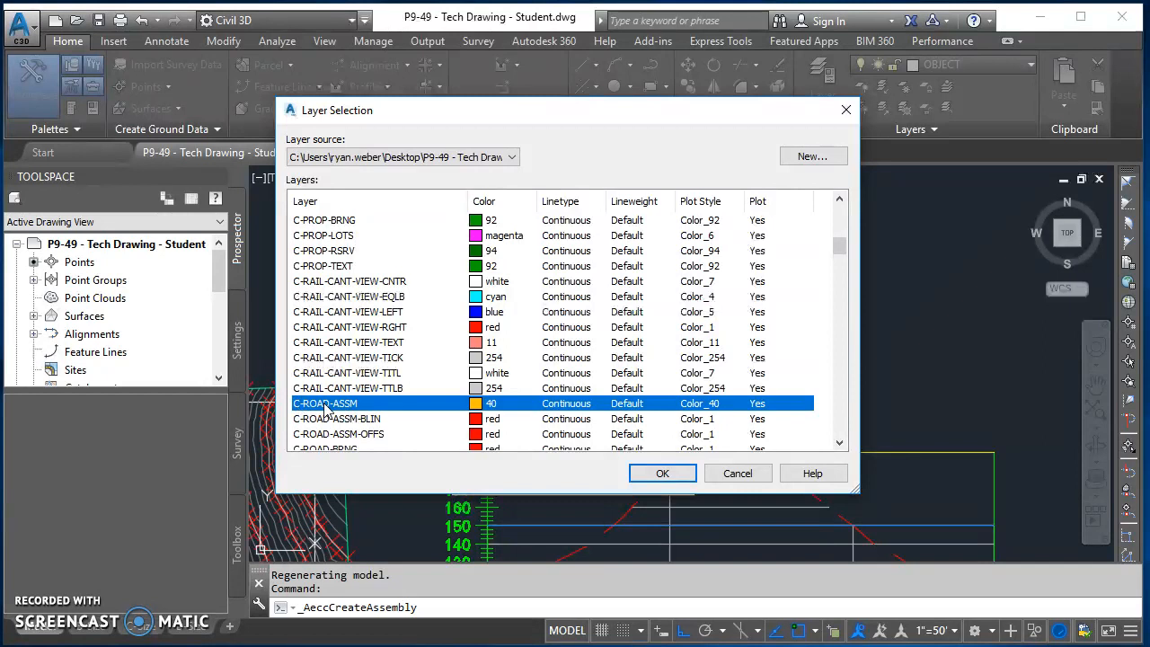
pyautogui.click(663, 473)
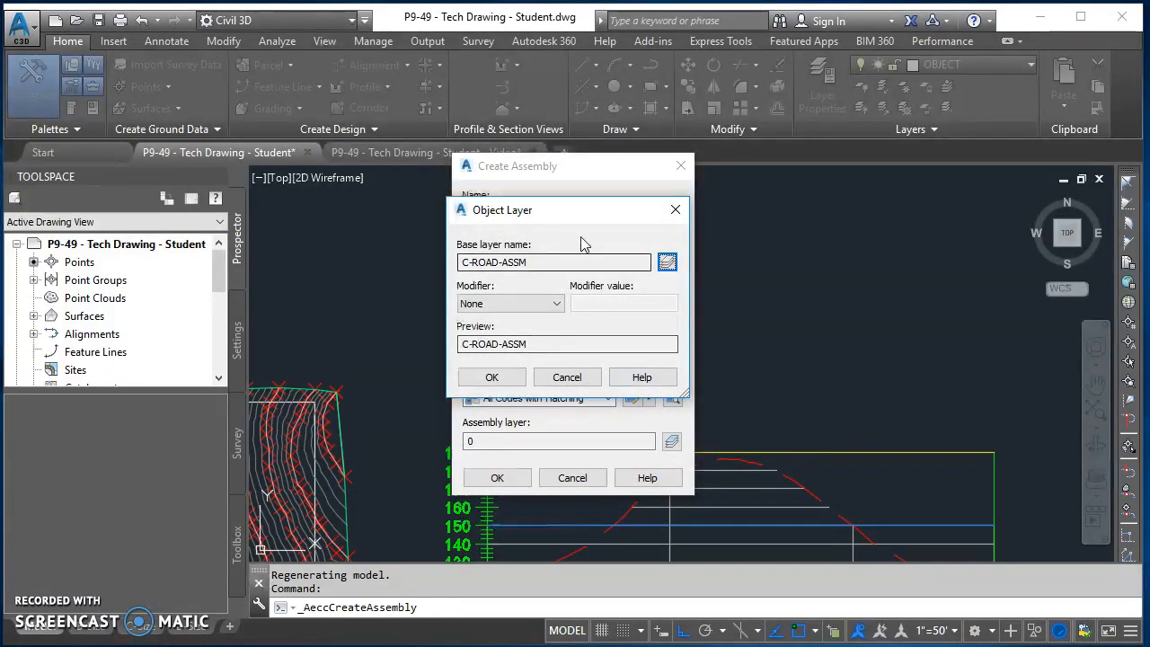
pyautogui.click(494, 376)
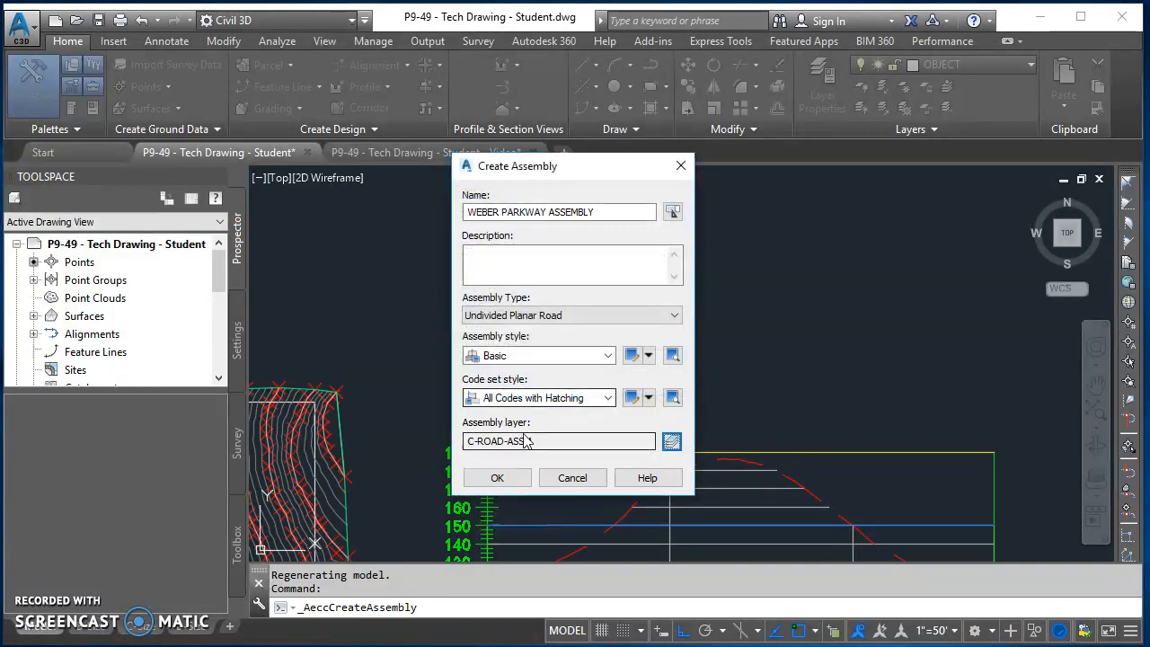
# Accept the assembly settings and place the assembly baseline in the empty area above the profile view.
pyautogui.click(497, 478)
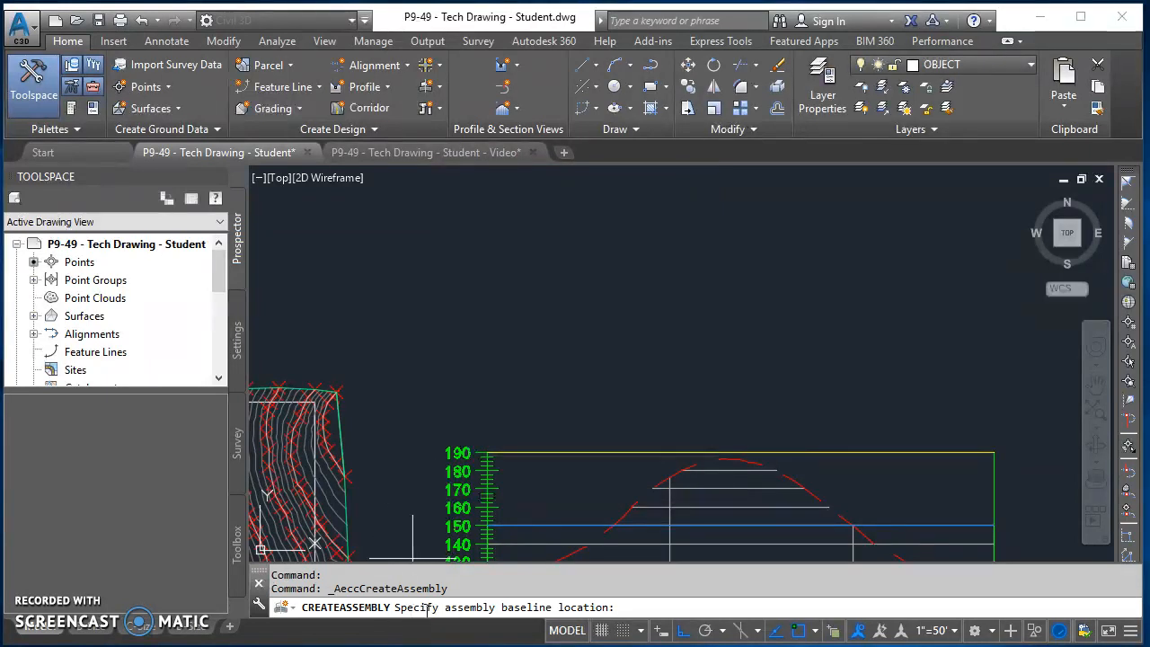
pyautogui.click(721, 259)
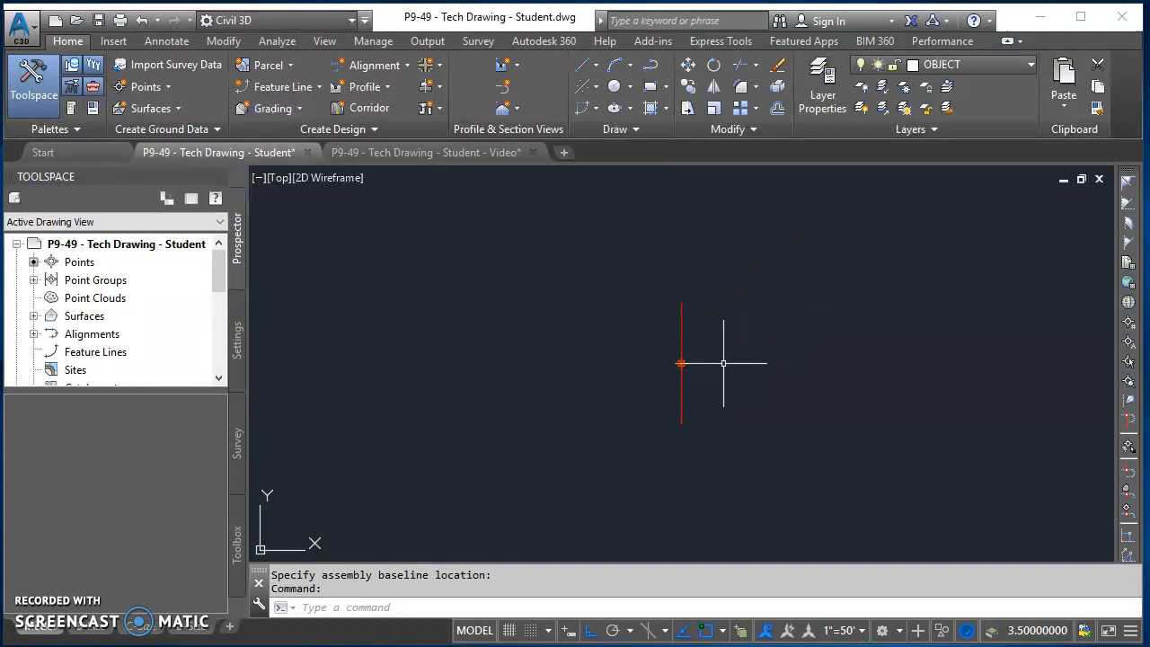
pyautogui.scroll(-5, 726, 377)
pyautogui.scroll(-3, 779, 405)
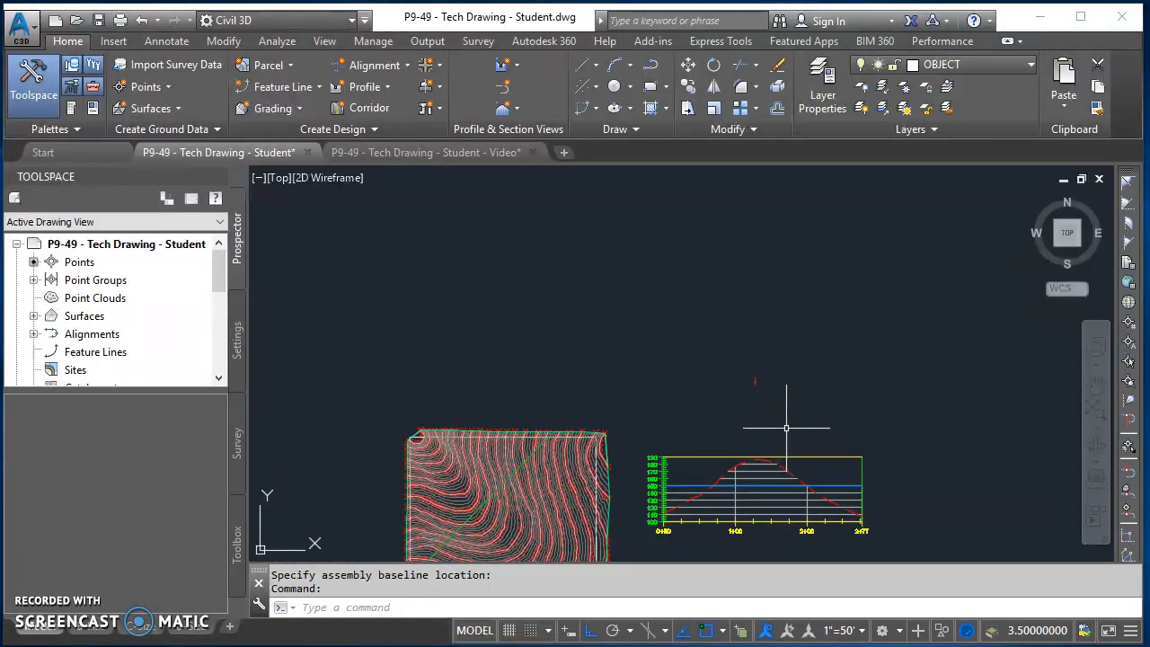
pyautogui.scroll(6, 758, 378)
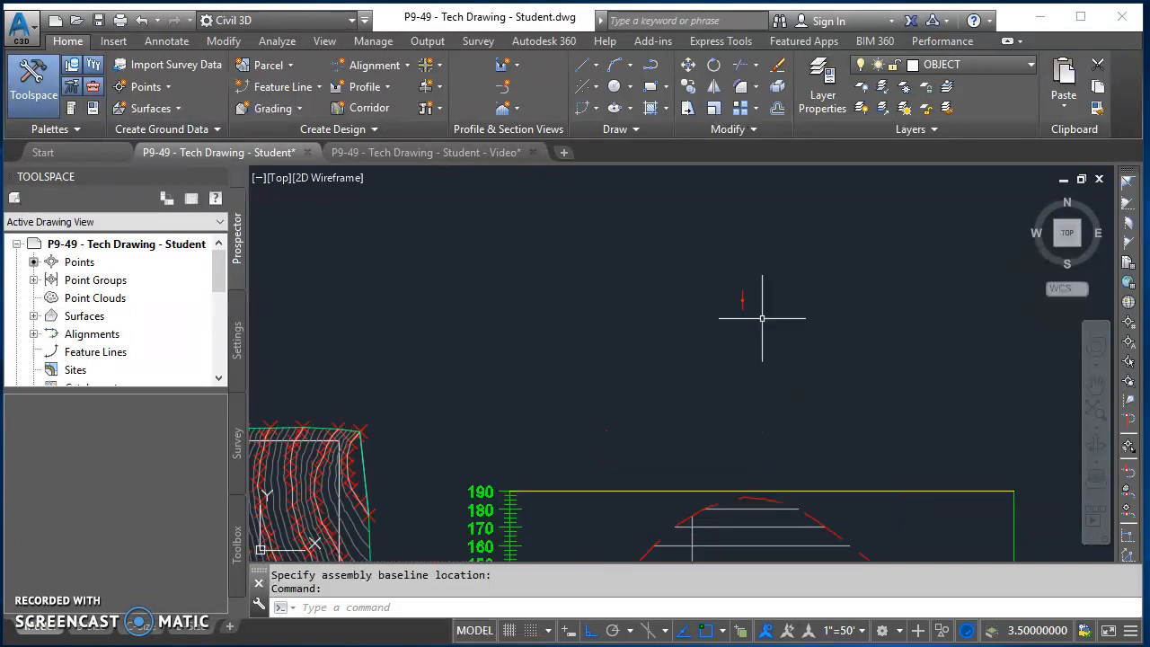
pyautogui.moveTo(776, 360)
pyautogui.mouseDown(button='middle')
pyautogui.moveTo(750, 414)
pyautogui.moveTo(677, 393)
pyautogui.moveTo(907, 379)
pyautogui.moveTo(927, 362)
pyautogui.moveTo(887, 351)
pyautogui.mouseUp(button='middle')
pyautogui.scroll(-2, 898, 379)
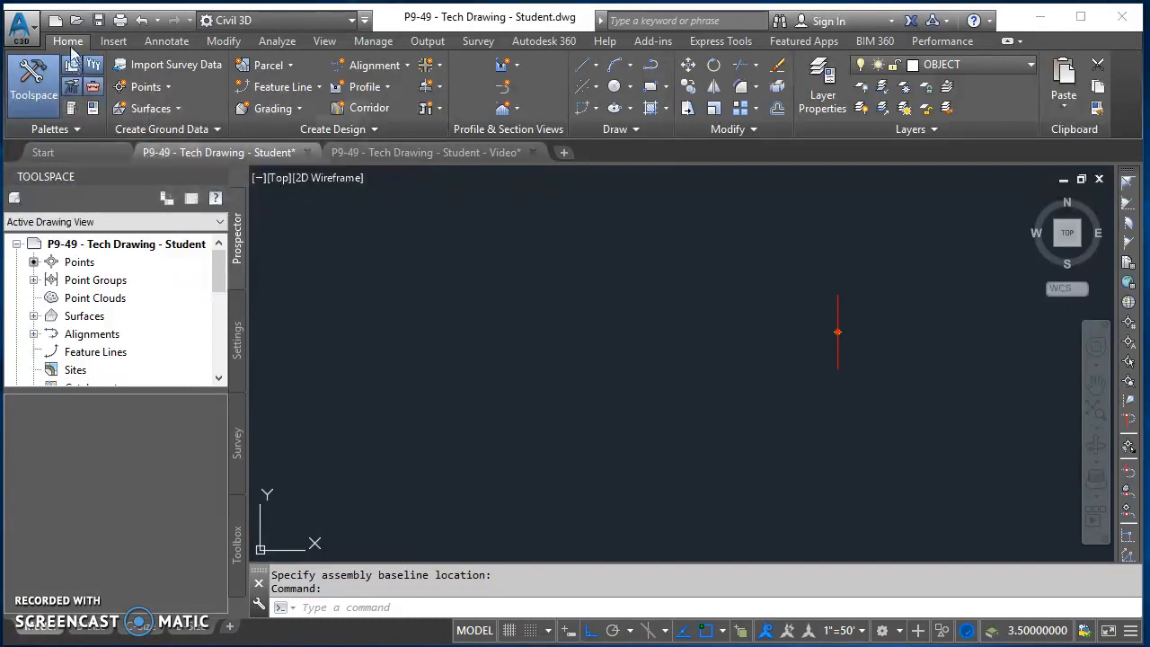
# Open the Civil Imperial Subassemblies tool palettes and look through the assemblies, basic, lanes and shoulders collections.
pyautogui.click(74, 114)
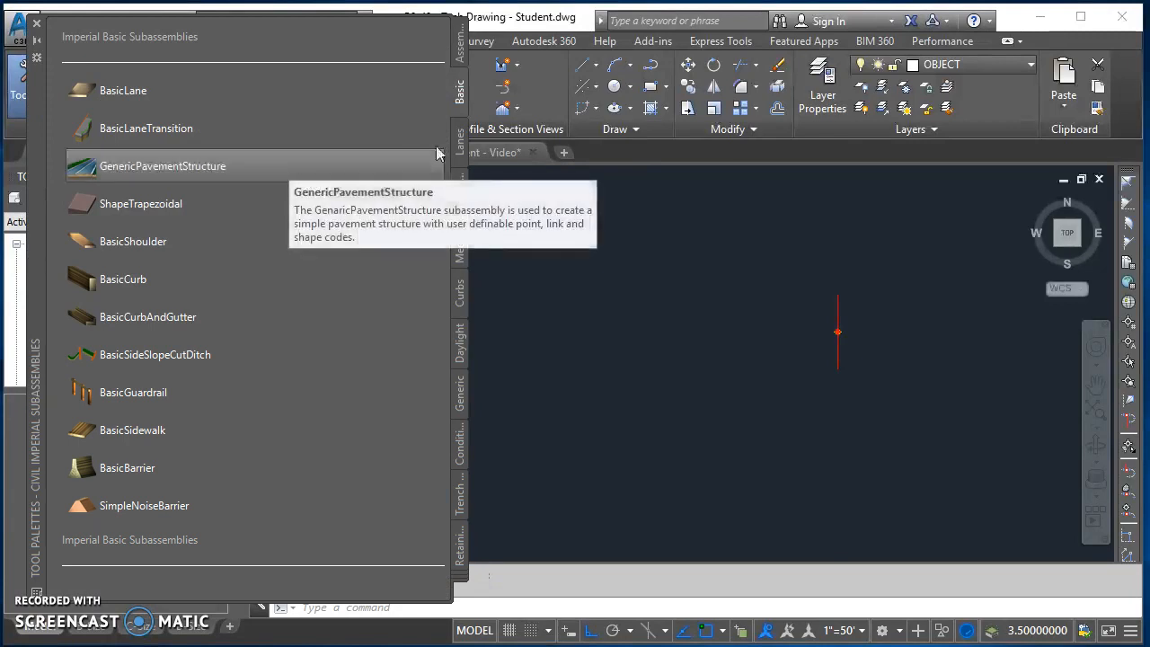
pyautogui.click(460, 53)
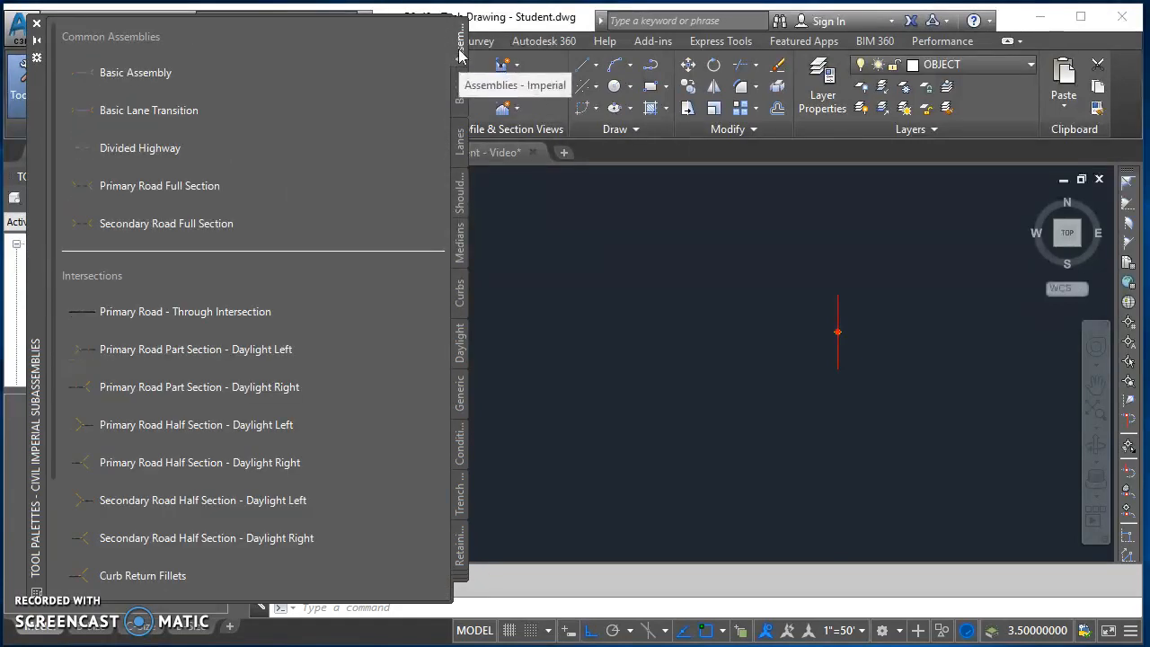
pyautogui.click(460, 90)
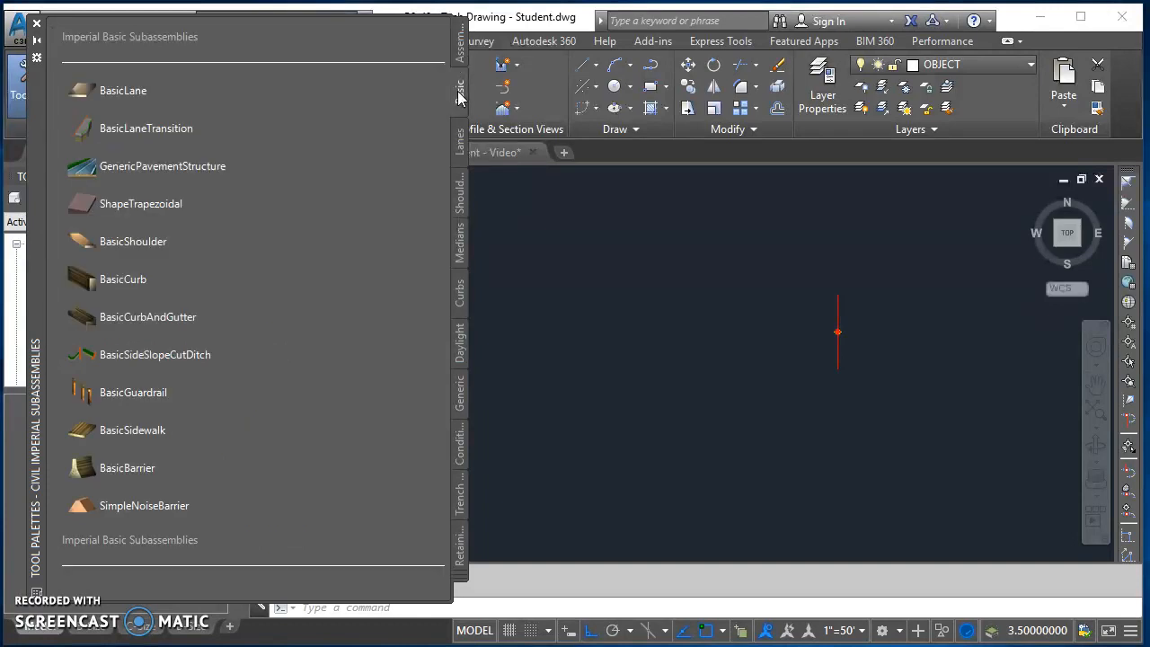
pyautogui.click(460, 159)
pyautogui.click(458, 194)
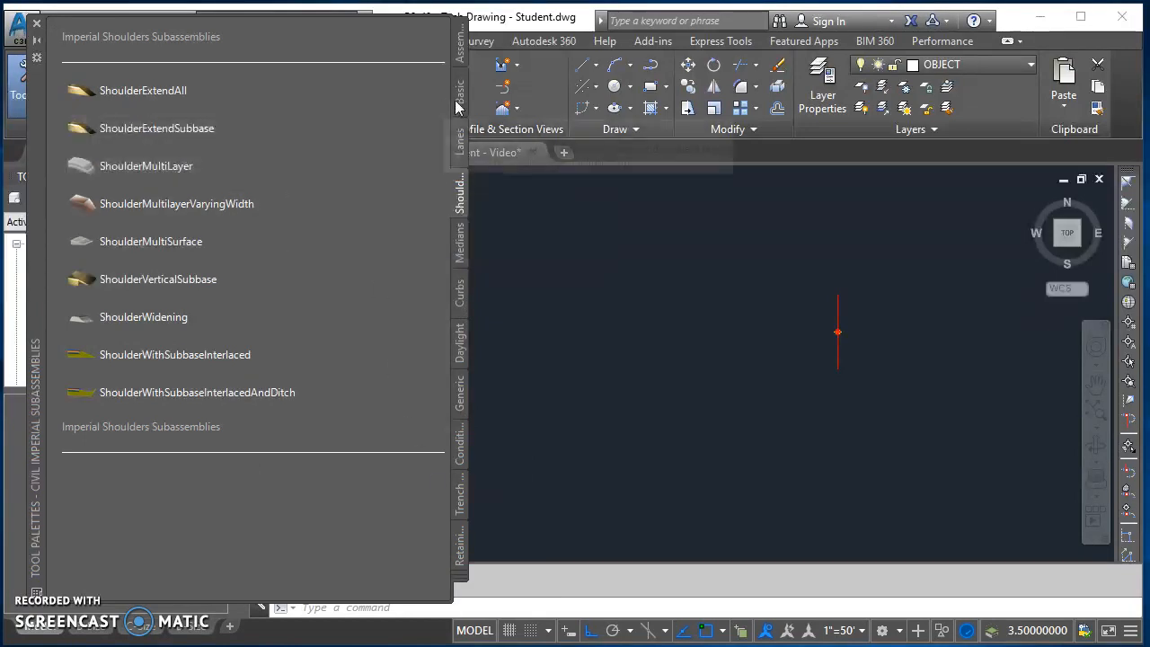
# Start adding the LaneSuperelevationAOR subassembly from the Imperial Lanes collection.
pyautogui.click(459, 136)
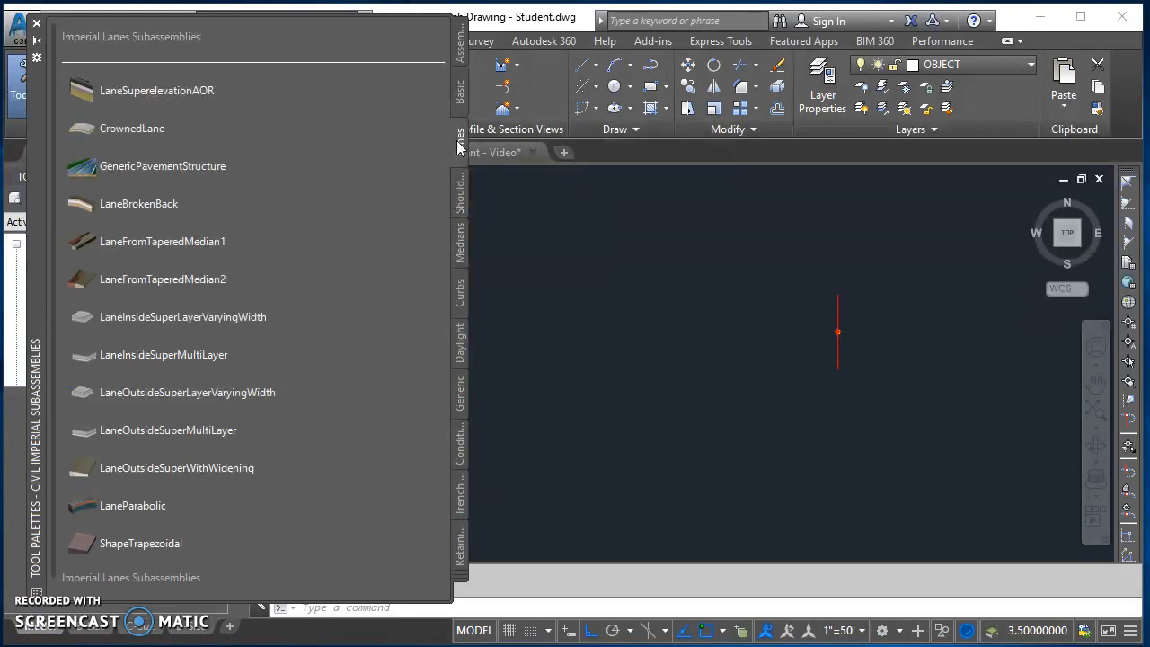
pyautogui.click(150, 93)
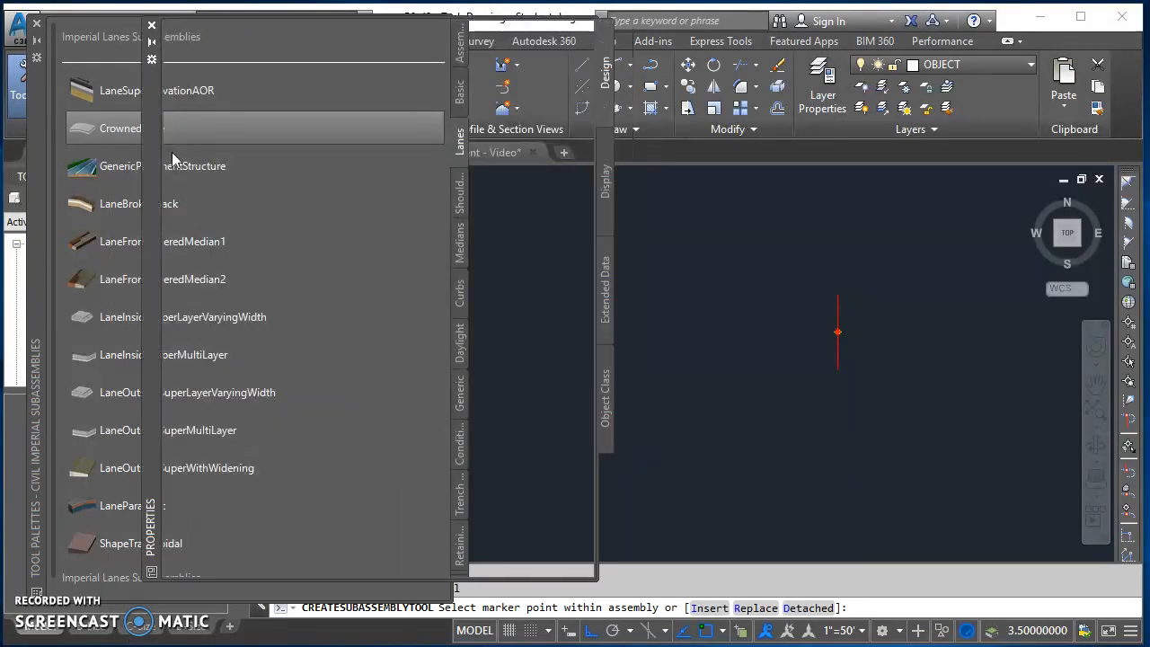
pyautogui.moveTo(215, 148)
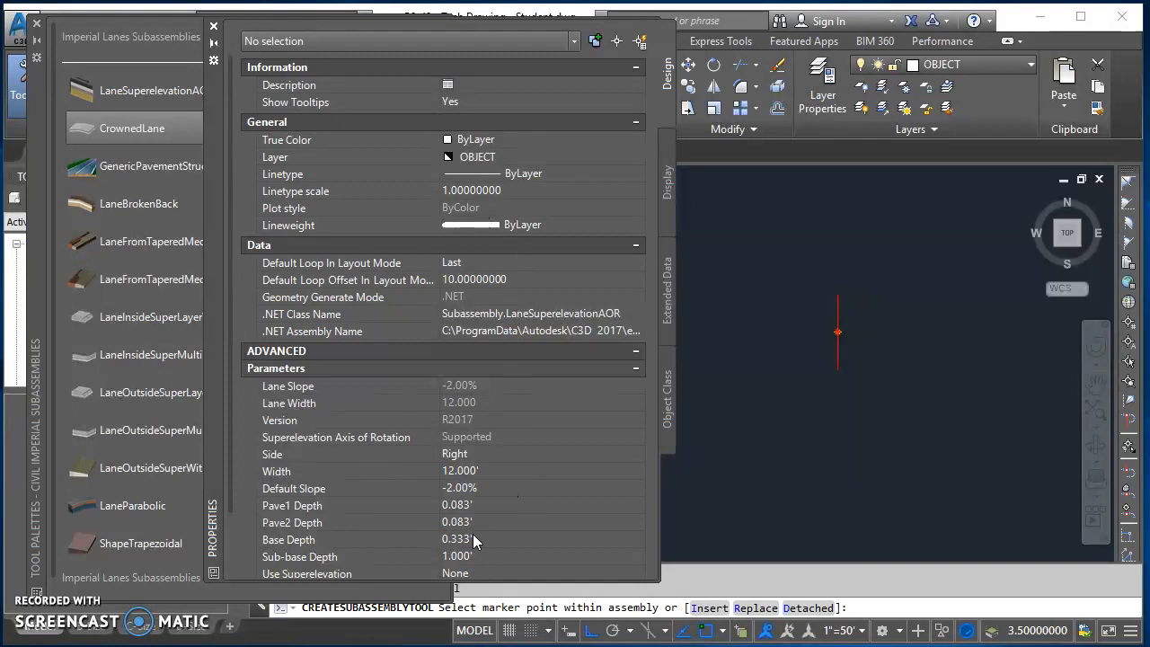
# Switch to the Chapter 12 assignment in Word and read the Earthwork requirements for road layers, lane and shoulder widths, slopes and subassemblies.
pyautogui.hotkey('alt', 'Tab')
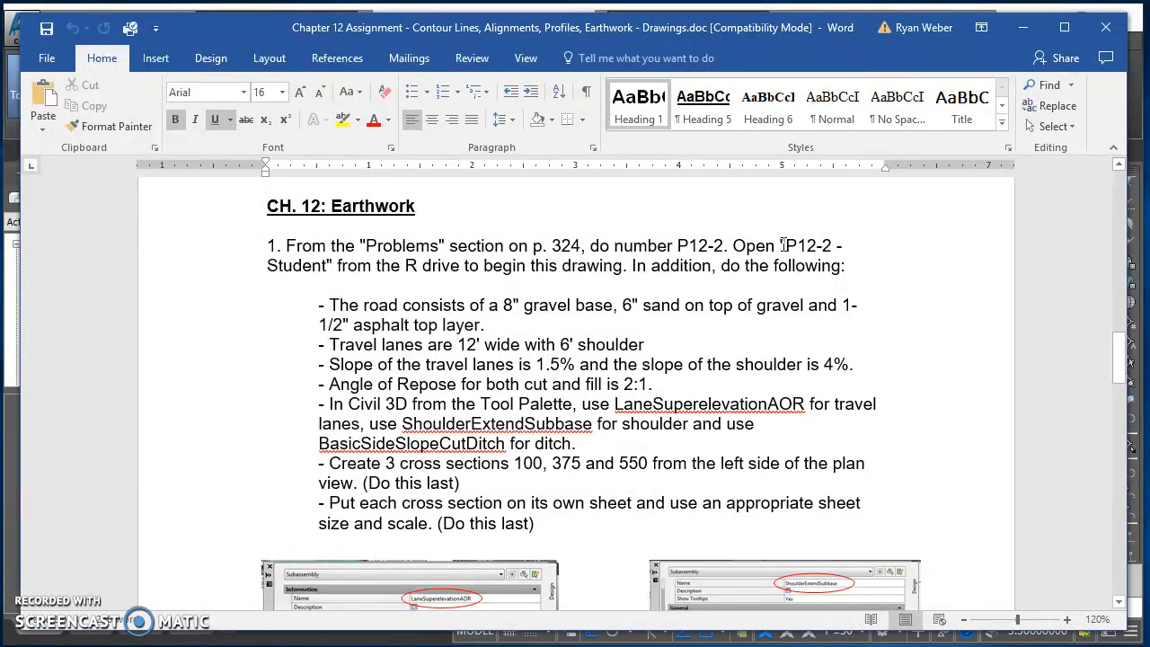
pyautogui.click(330, 305)
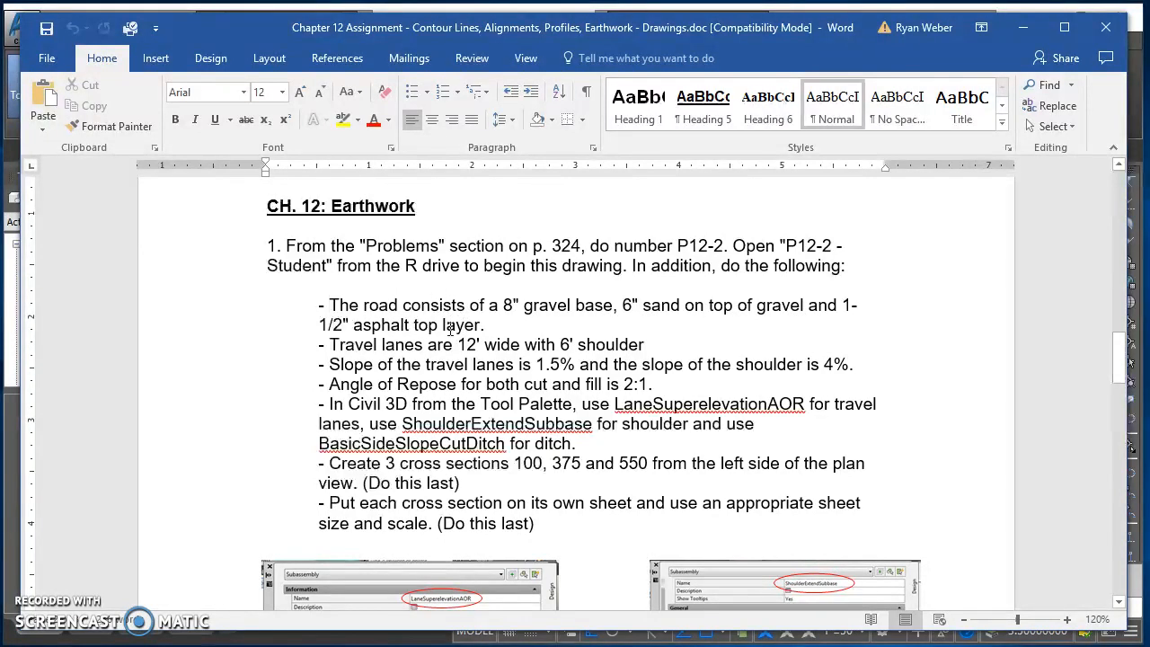
pyautogui.scroll(-6, 435, 323)
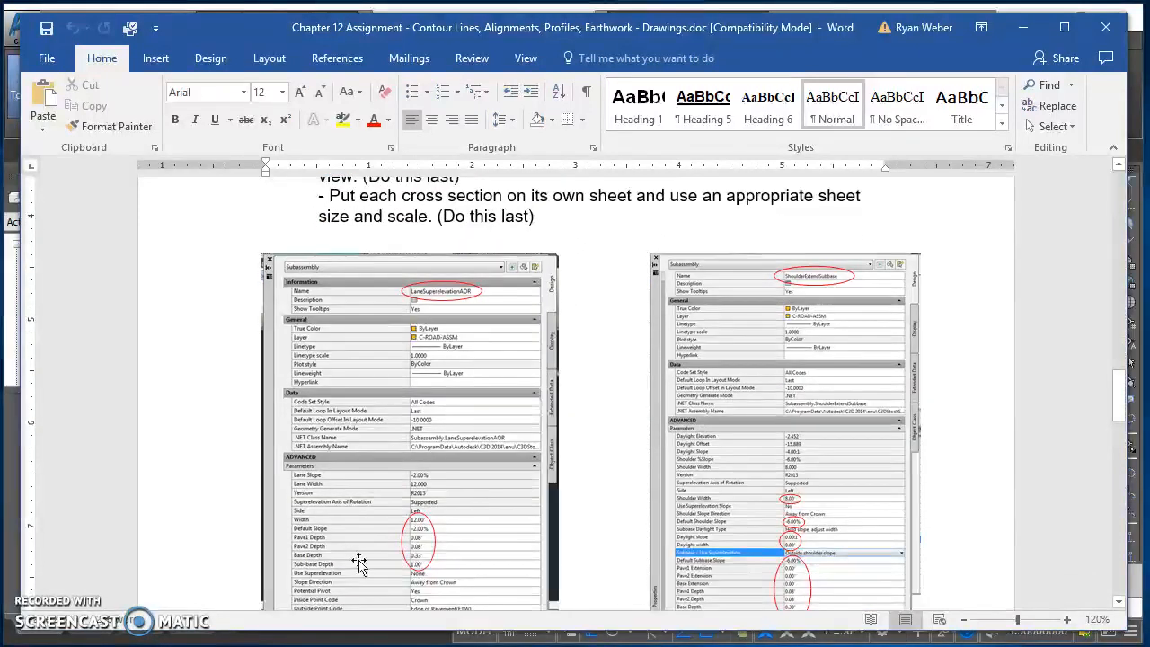
pyautogui.scroll(4, 506, 450)
pyautogui.scroll(2, 504, 439)
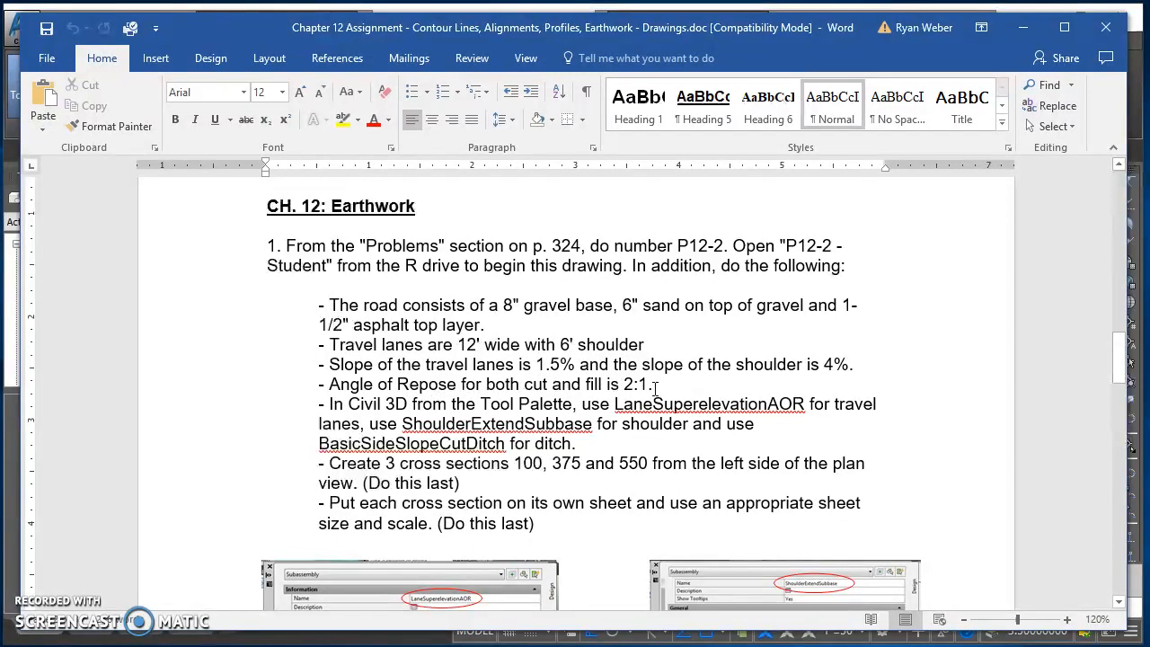
pyautogui.scroll(-1, 592, 418)
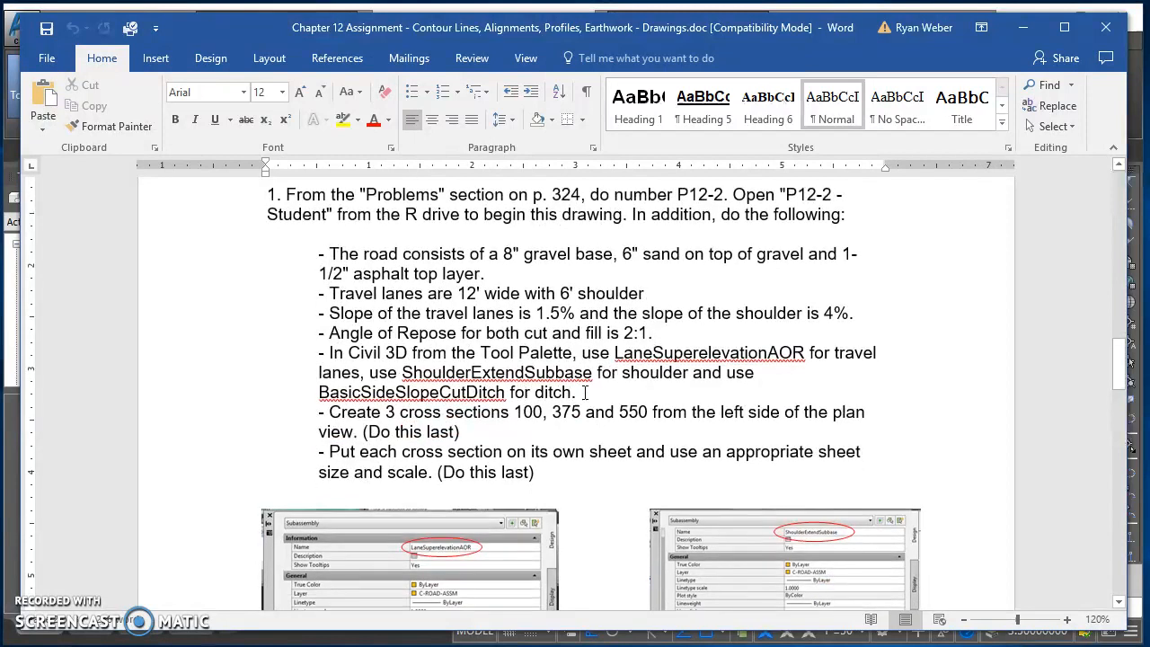
pyautogui.scroll(-1, 548, 305)
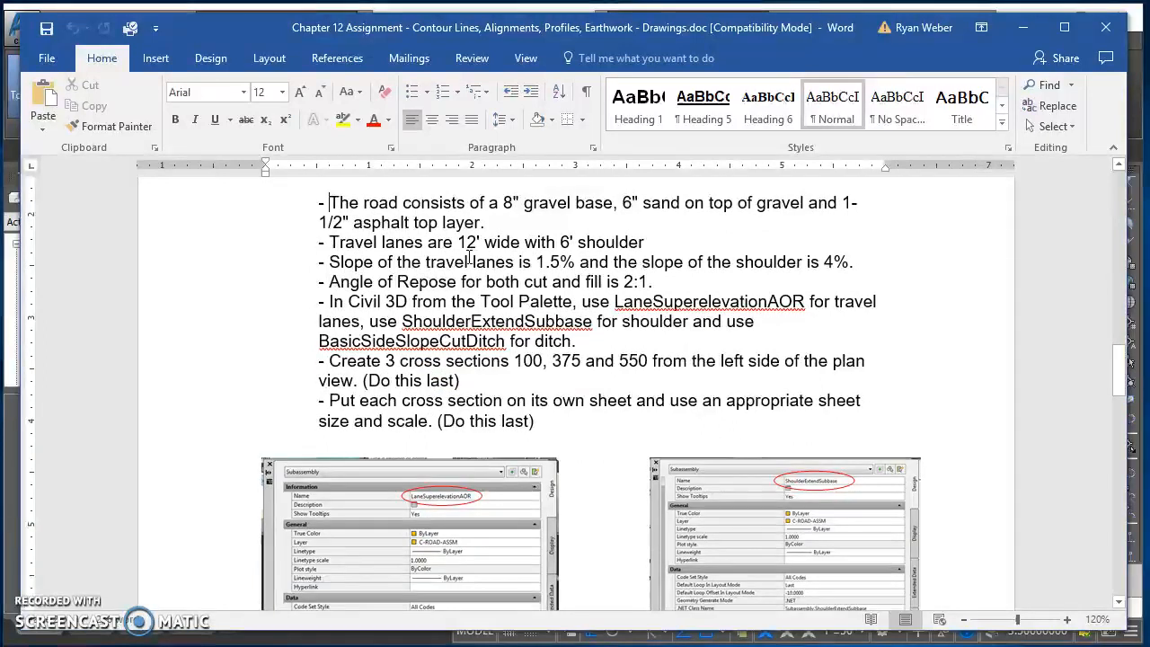
# Examine the assignment's reference lane and shoulder property settings and section diagrams, and return to Civil 3D.
pyautogui.scroll(-2, 504, 331)
pyautogui.scroll(-3, 490, 355)
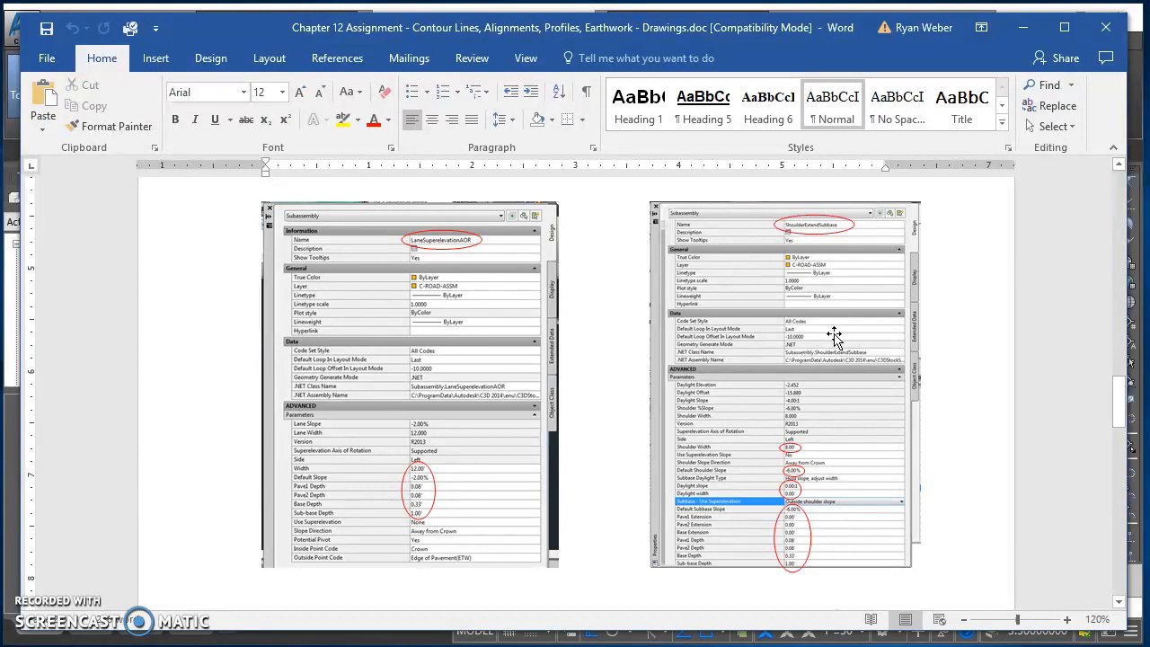
pyautogui.scroll(-2, 807, 355)
pyautogui.scroll(-3, 807, 355)
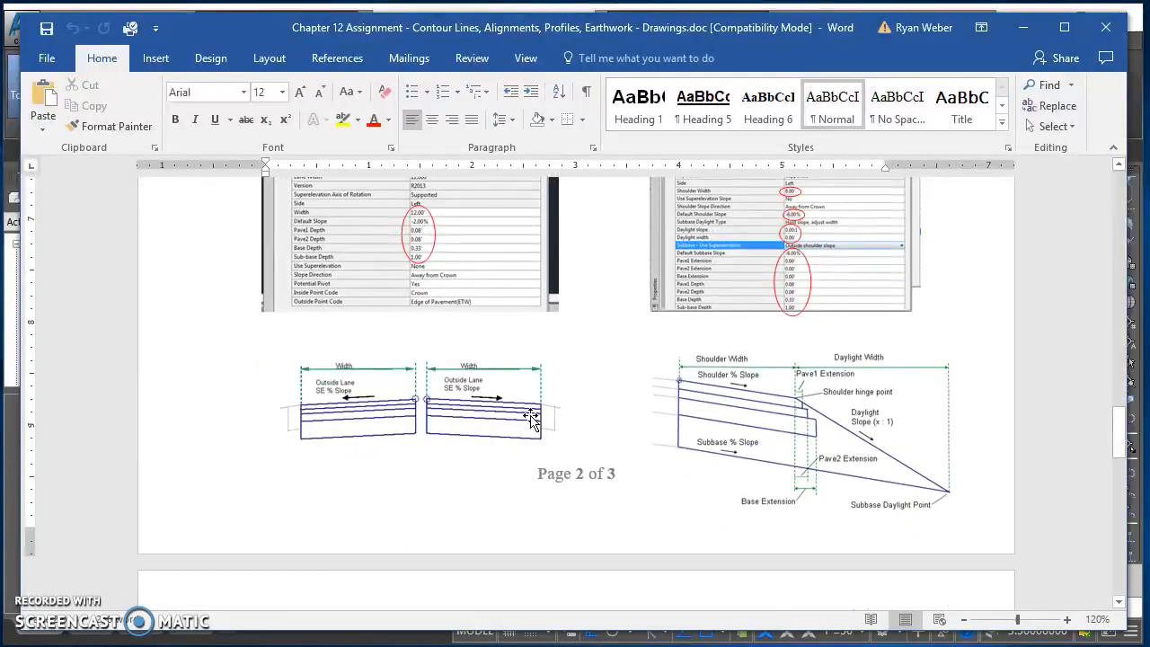
pyautogui.scroll(-1, 431, 476)
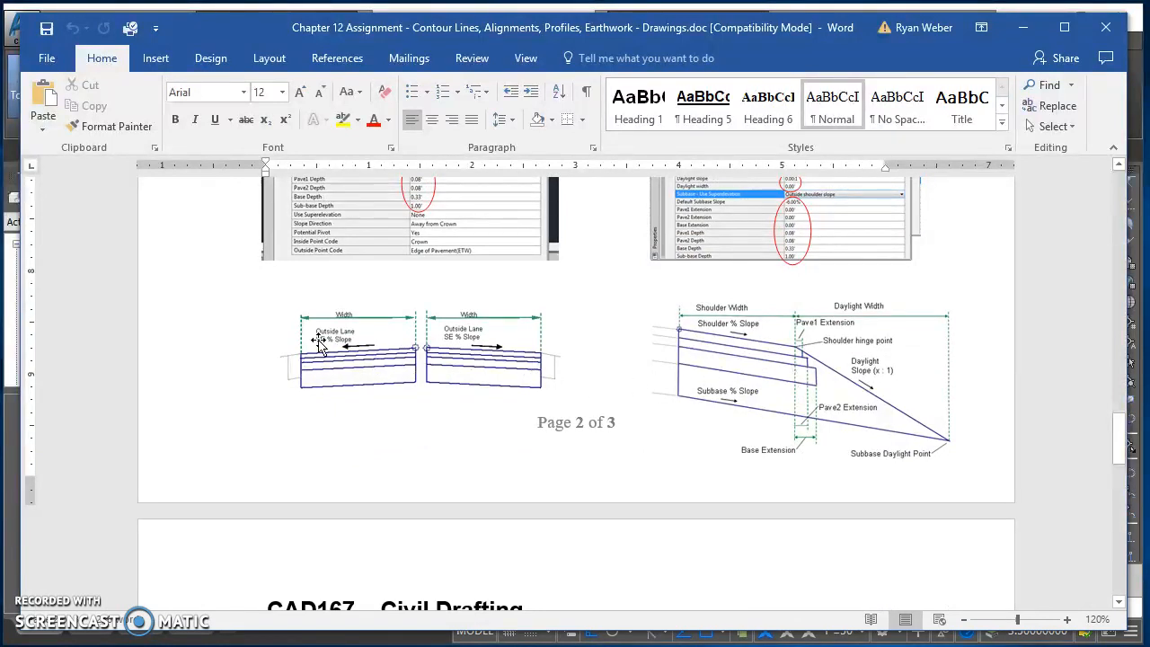
pyautogui.scroll(1, 440, 392)
pyautogui.scroll(1, 446, 405)
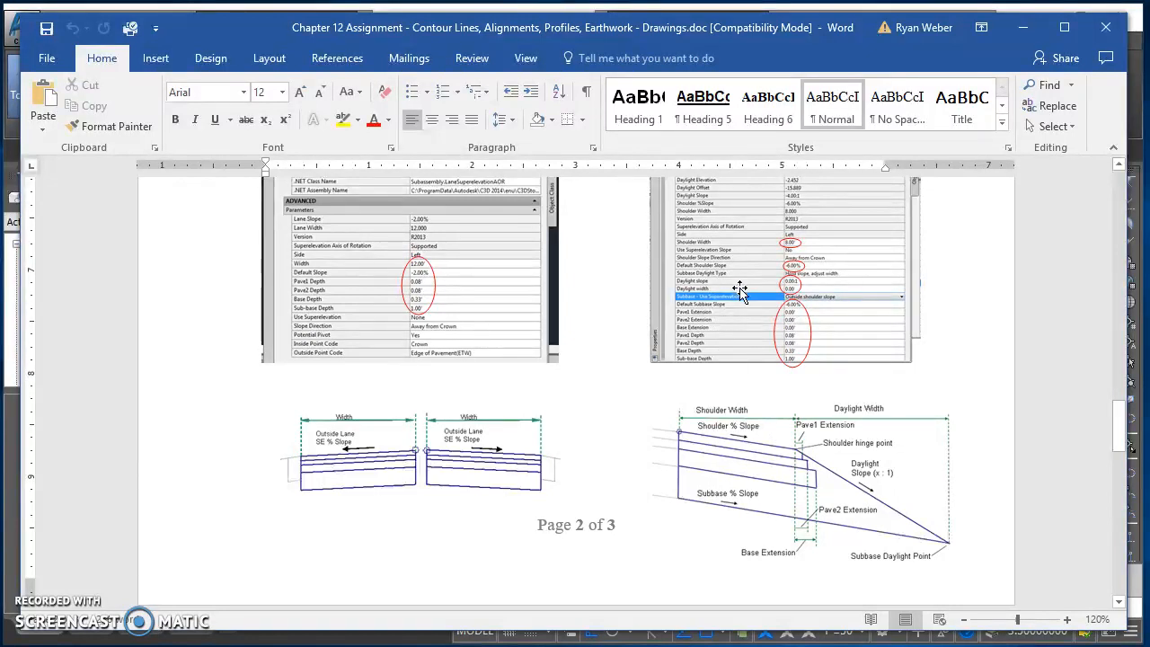
pyautogui.scroll(2, 740, 287)
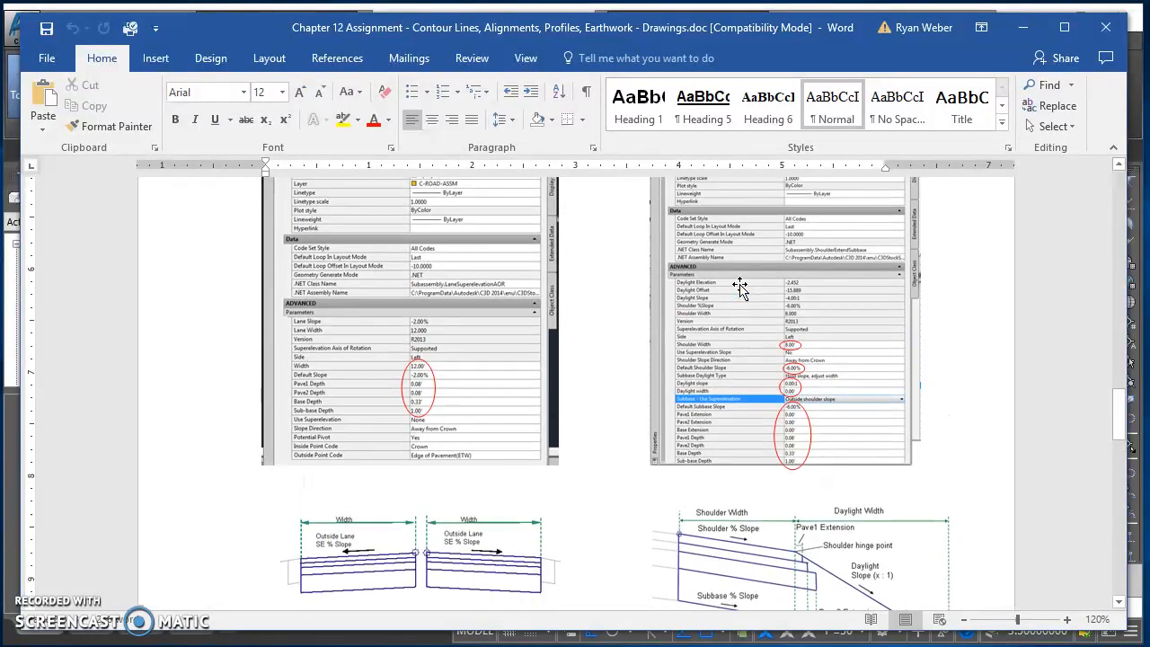
pyautogui.scroll(2, 740, 286)
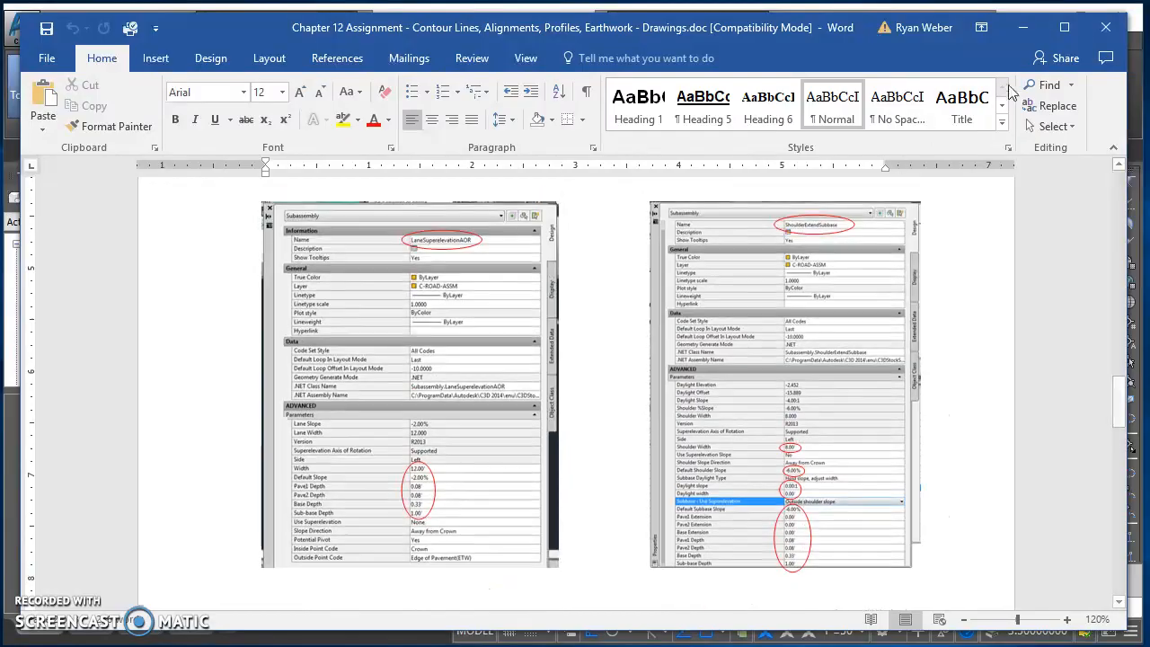
pyautogui.click(1023, 27)
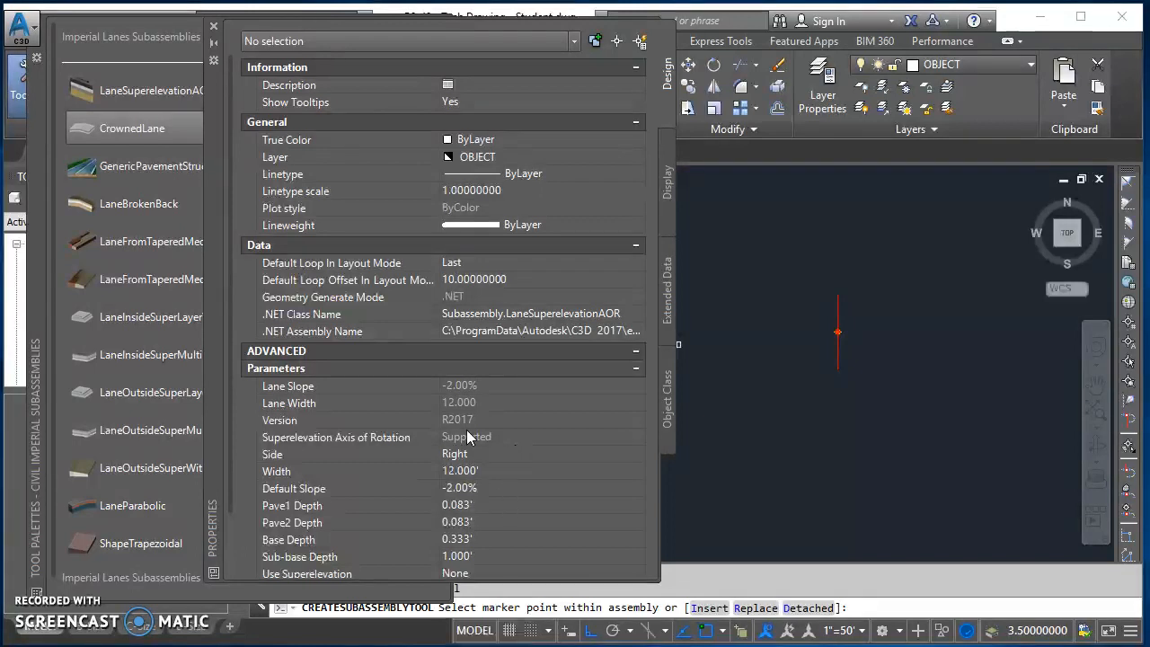
# Set the lane subassembly's side to Left and its width to 14 feet.
pyautogui.click(490, 456)
pyautogui.click(483, 456)
pyautogui.click(479, 484)
pyautogui.click(493, 472)
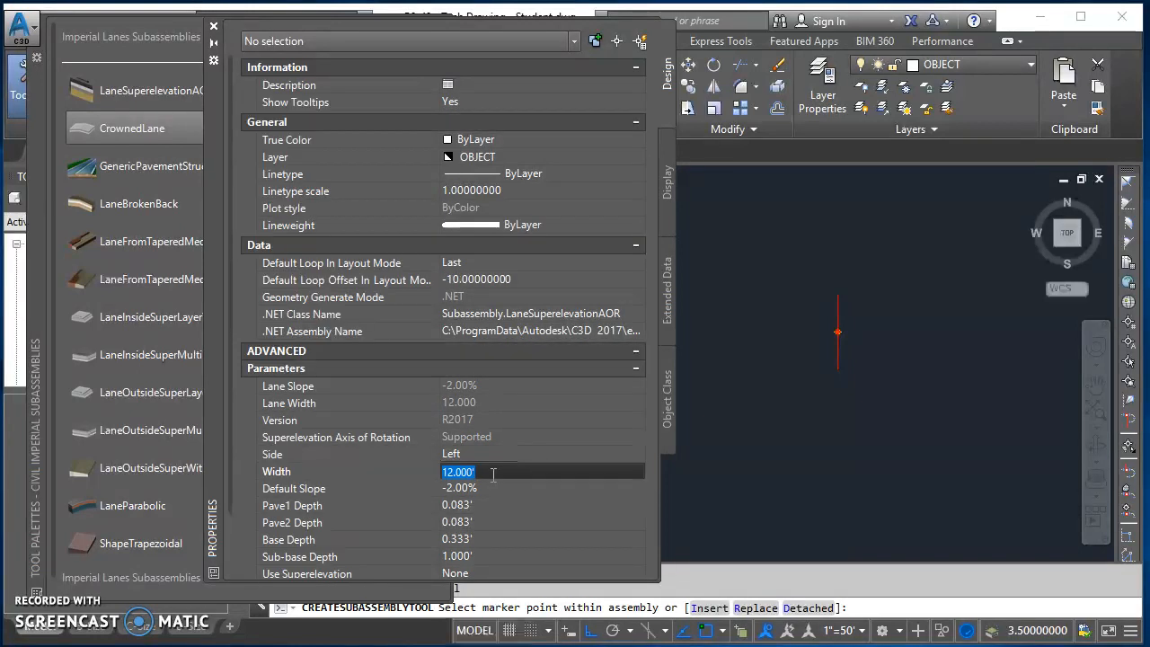
pyautogui.write('14')
pyautogui.click(440, 488)
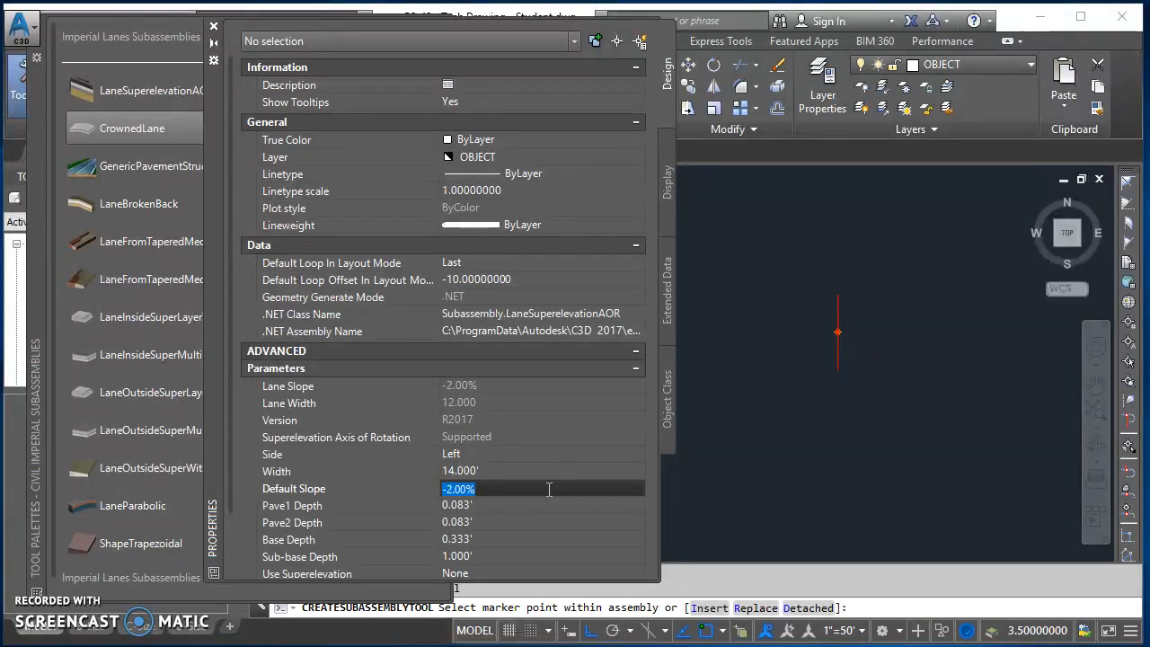
# Set the lane's Pave1 depth to 0.125', Pave2 depth to 0.5', base depth to 2/3' and sub-base depth to 0.
pyautogui.click(502, 506)
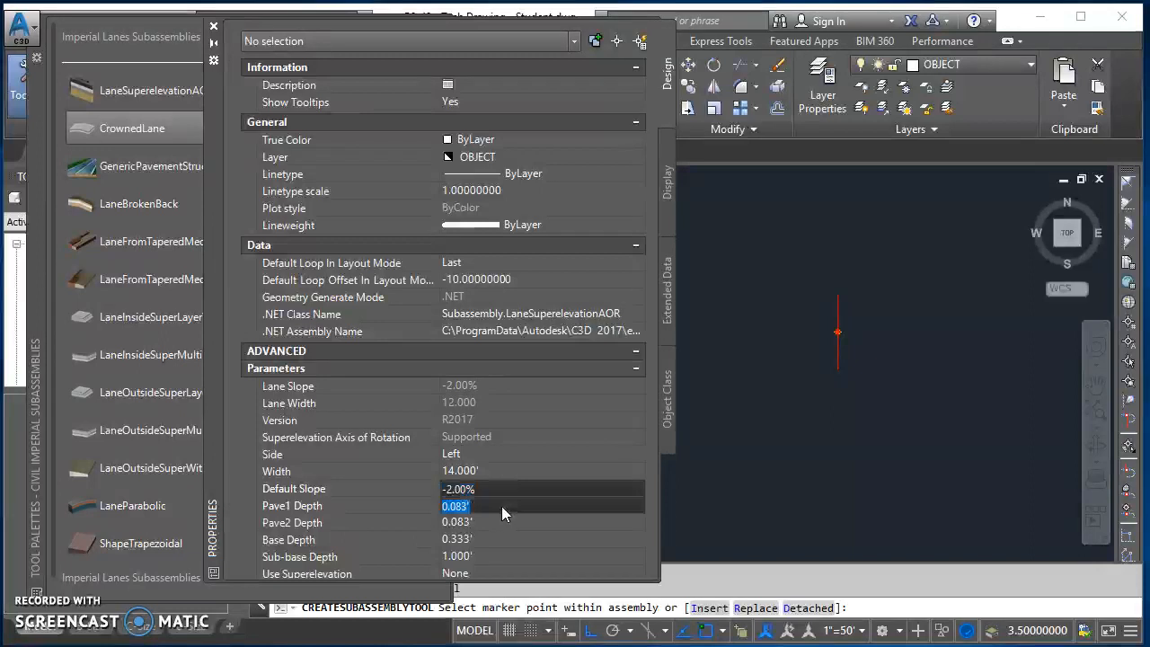
pyautogui.write('.125')
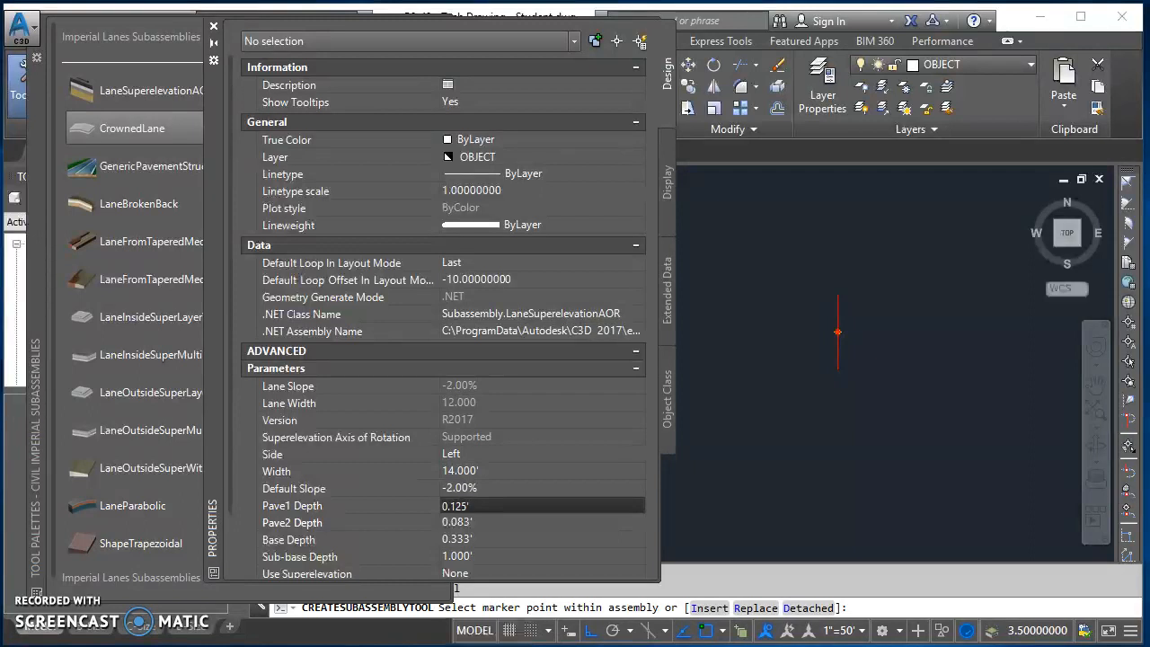
pyautogui.press('Tab')
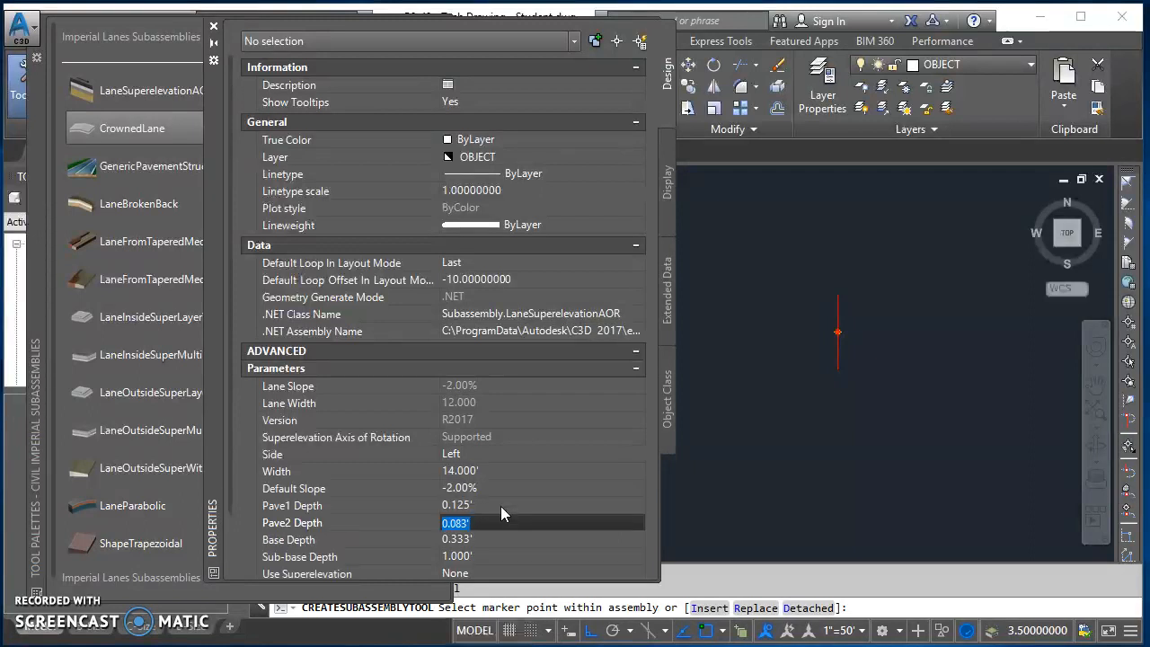
pyautogui.write('.5')
pyautogui.press('Tab')
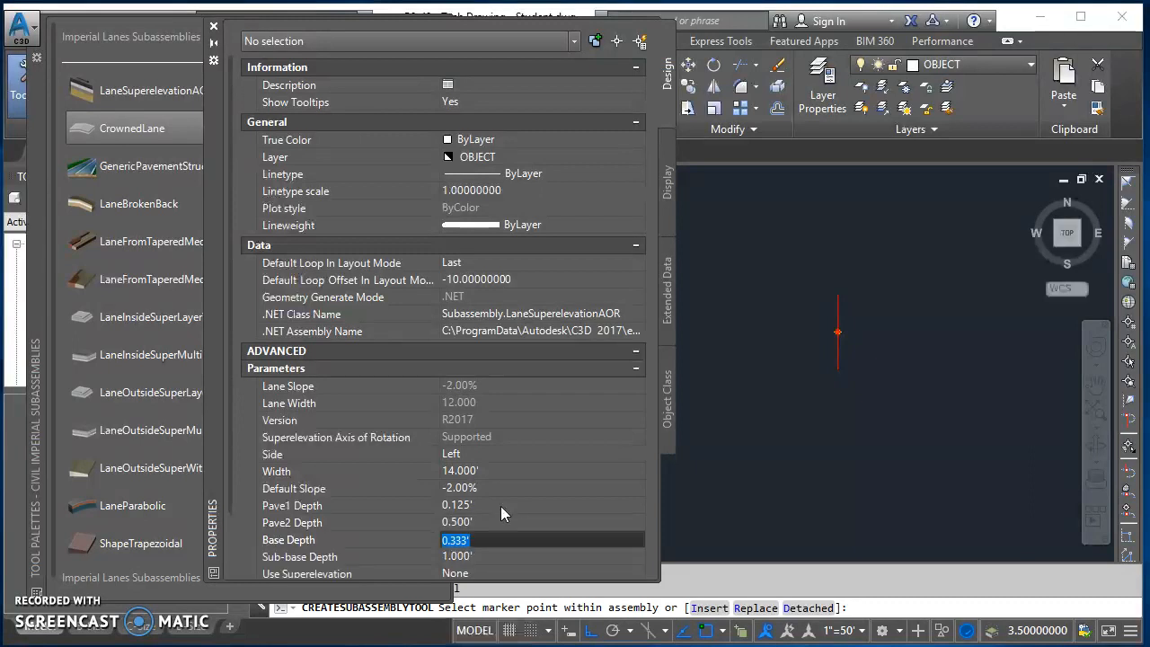
pyautogui.write('2/3')
pyautogui.press('Tab')
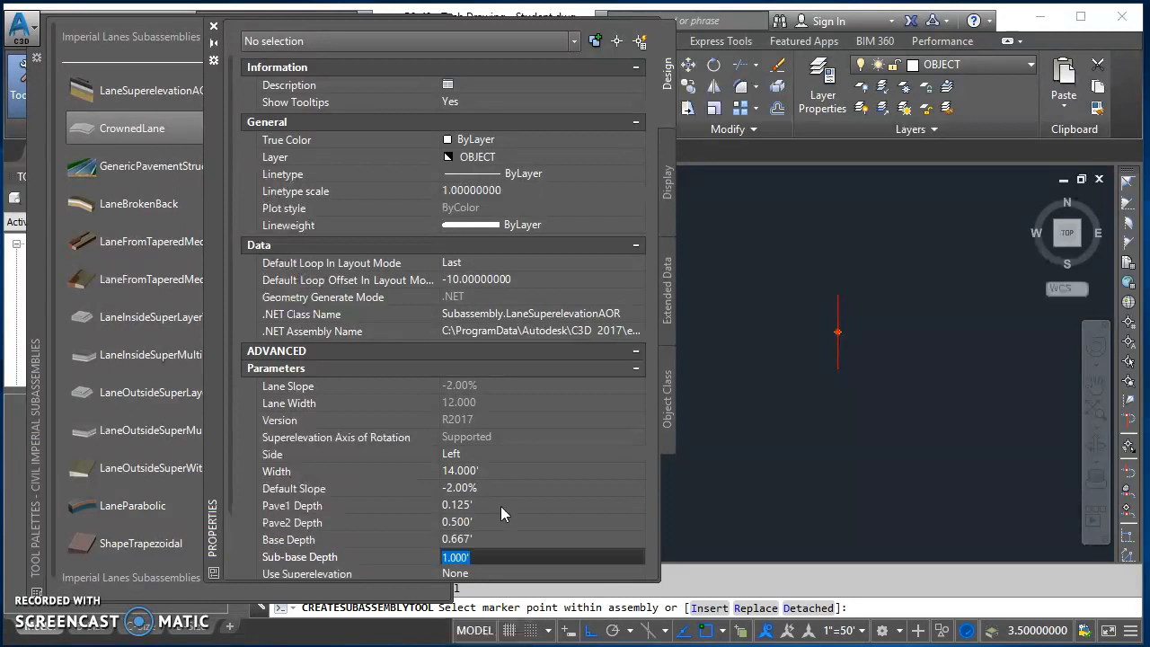
pyautogui.write('0')
pyautogui.press('Tab')
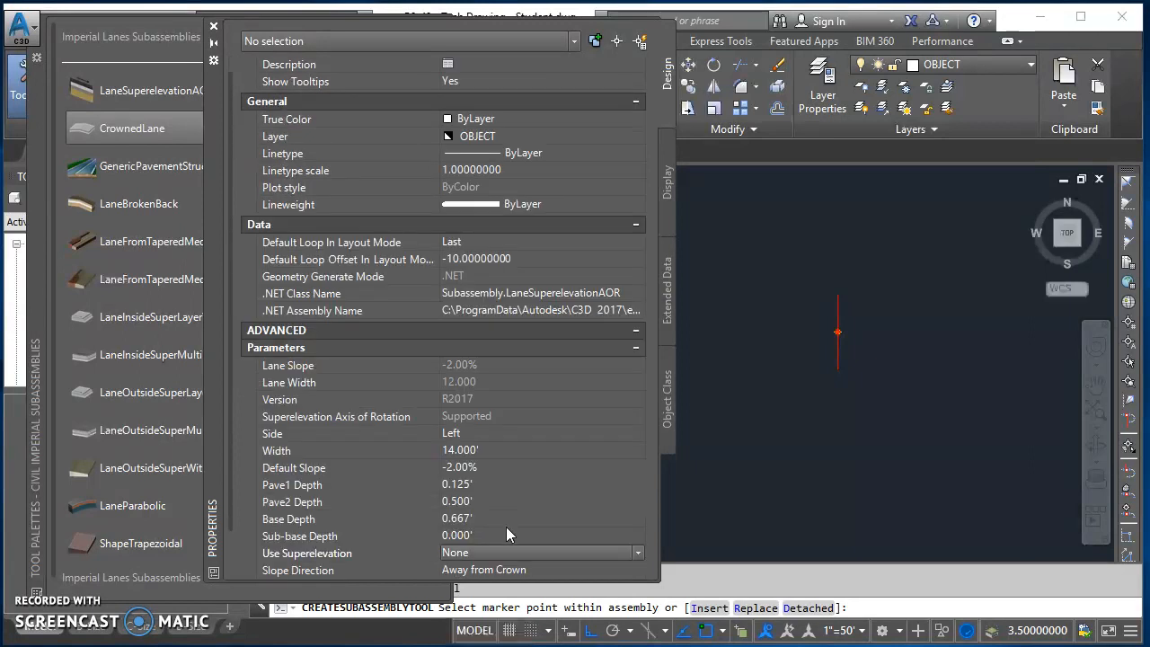
# Check the remaining lane parameters and attach the left lane to the assembly baseline.
pyautogui.moveTo(229, 486); pyautogui.dragTo(236, 549)
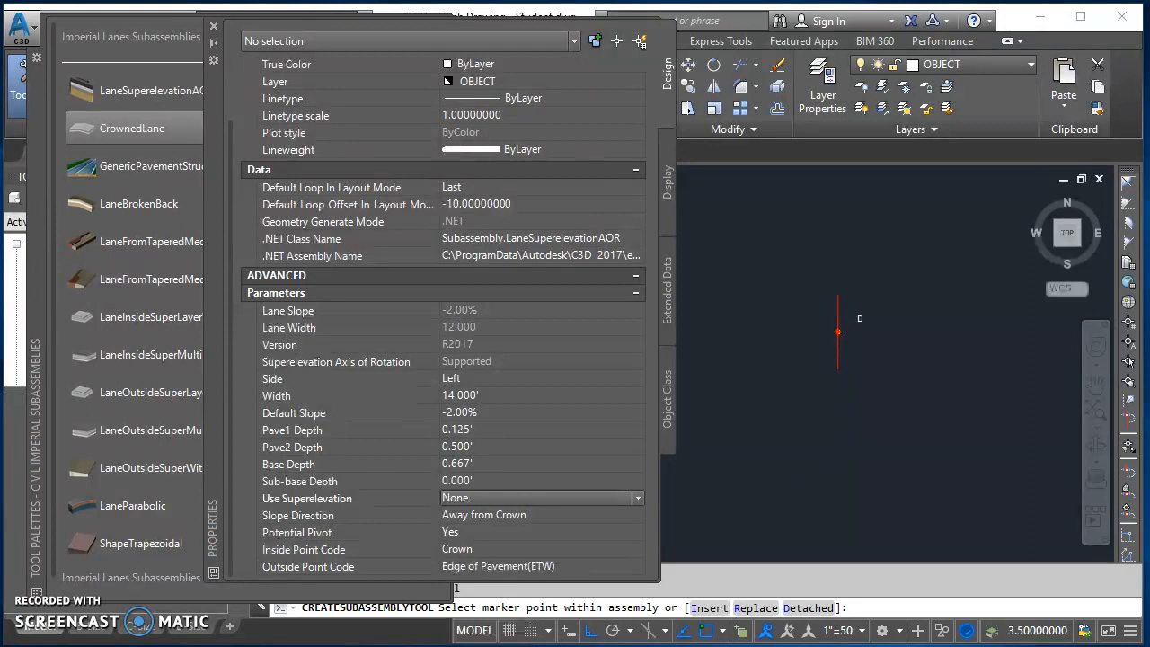
pyautogui.scroll(3, 851, 326)
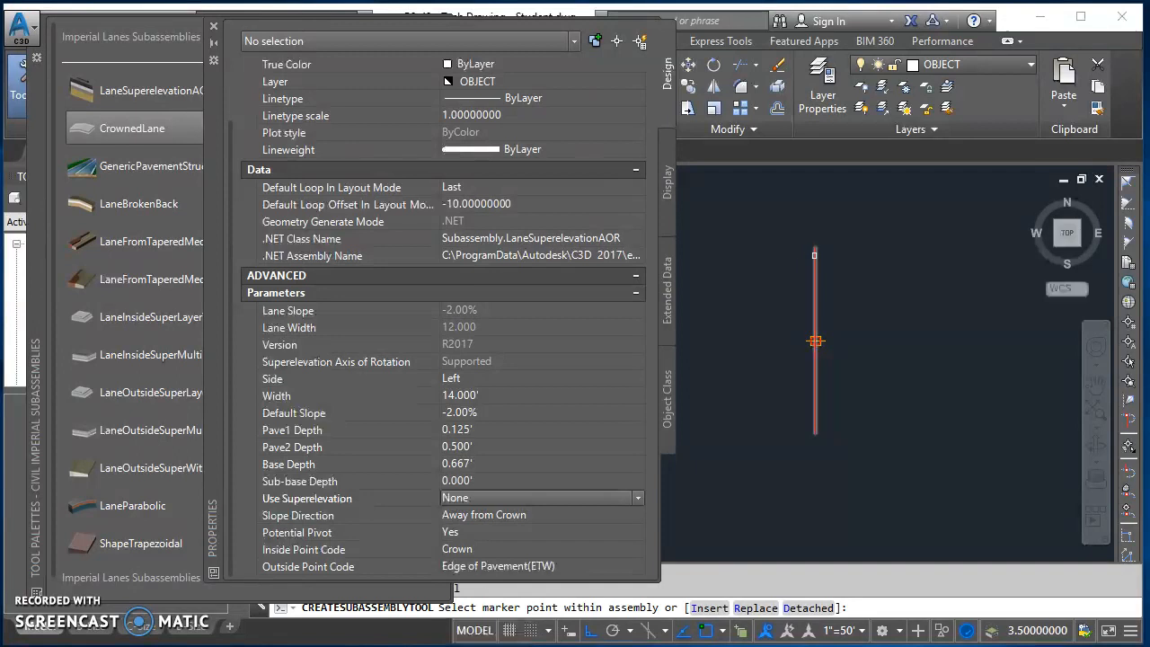
pyautogui.click(814, 256)
pyautogui.scroll(-4, 835, 340)
pyautogui.moveTo(845, 372)
pyautogui.mouseDown(button='middle')
pyautogui.moveTo(891, 371)
pyautogui.moveTo(876, 383)
pyautogui.moveTo(905, 405)
pyautogui.mouseUp(button='middle')
pyautogui.scroll(4, 833, 357)
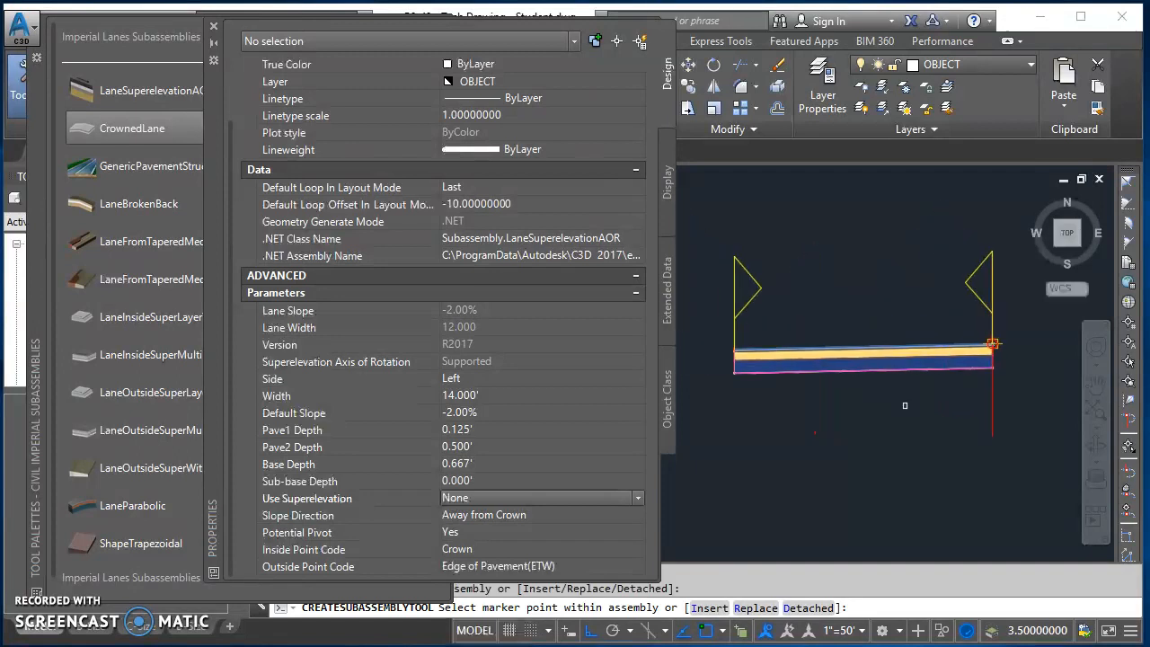
# Change the lane's side to Right, attach the right lane to the assembly baseline and end the lane placement.
pyautogui.click(477, 379)
pyautogui.click(482, 379)
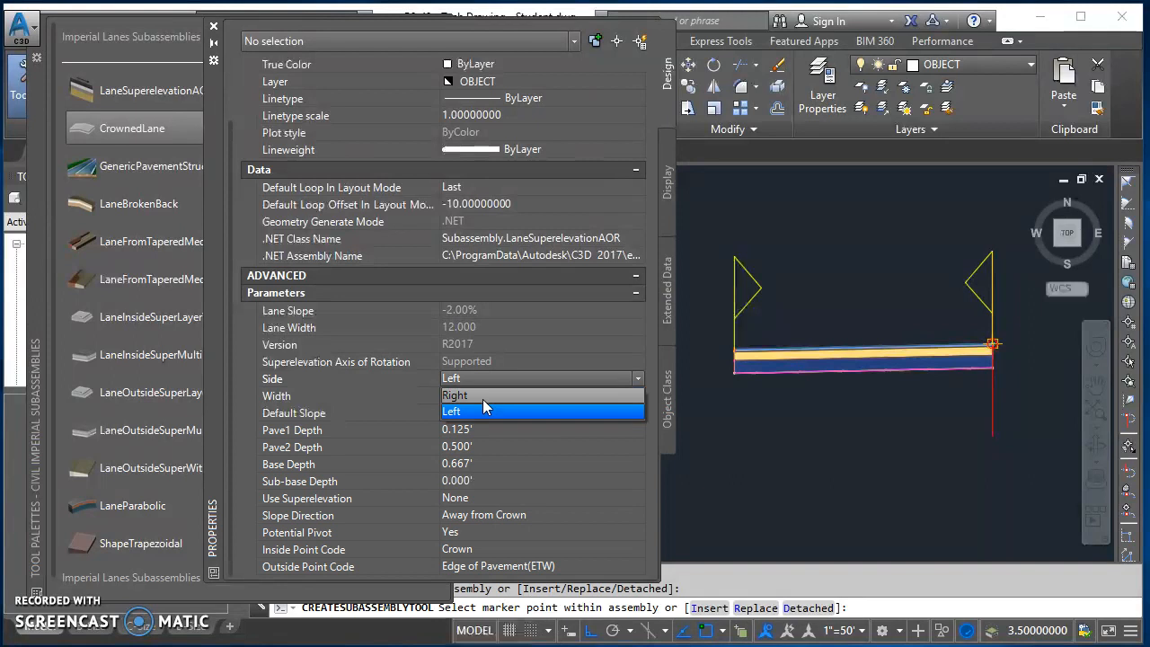
pyautogui.click(477, 395)
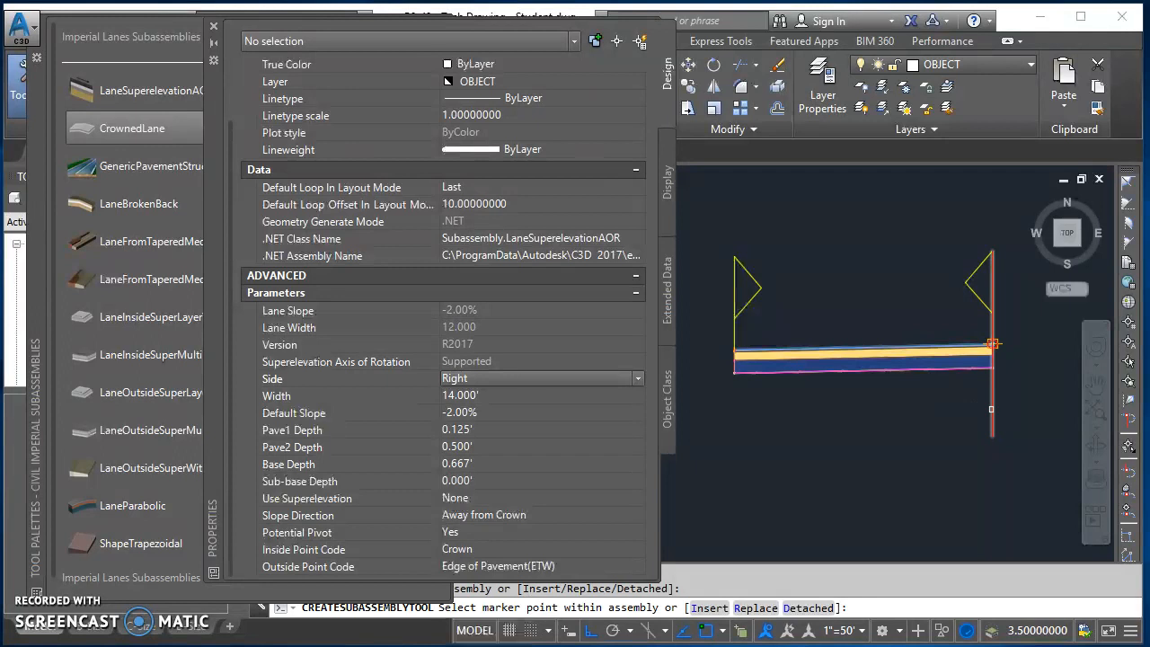
pyautogui.click(991, 409)
pyautogui.scroll(-4, 991, 411)
pyautogui.moveTo(990, 436)
pyautogui.mouseDown(button='middle')
pyautogui.moveTo(888, 449)
pyautogui.moveTo(911, 376)
pyautogui.moveTo(922, 401)
pyautogui.mouseUp(button='middle')
pyautogui.scroll(3, 926, 448)
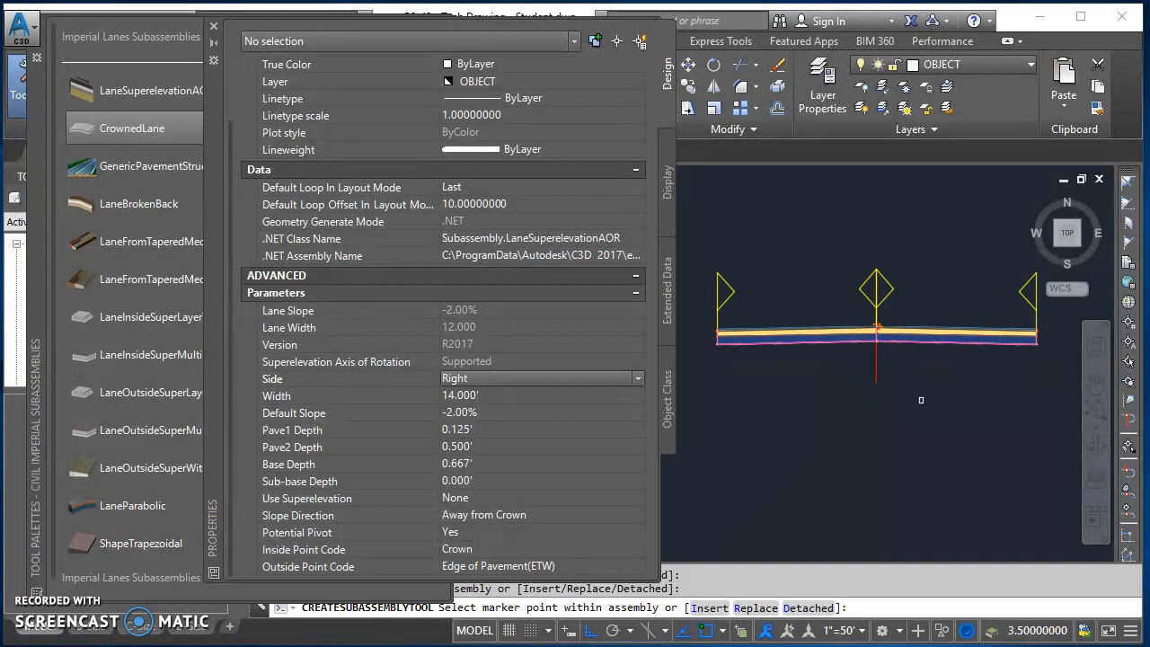
pyautogui.press('Escape')
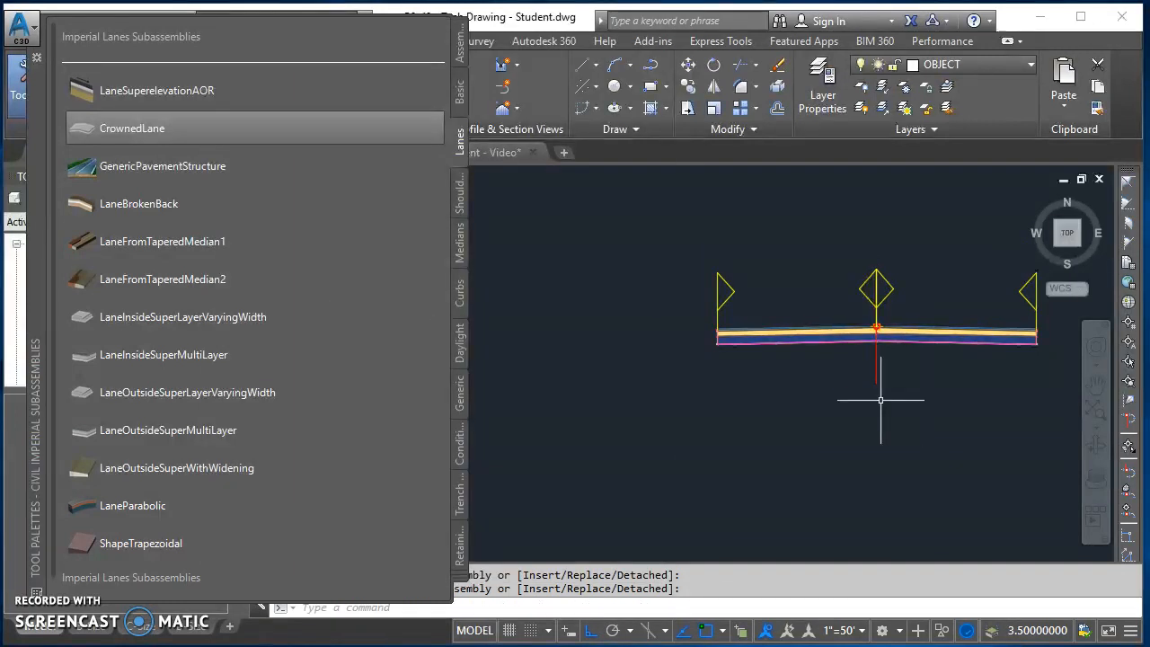
# Start placing the ShoulderExtendSubbase subassembly and set its shoulder width to 6 feet.
pyautogui.moveTo(904, 390); pyautogui.dragTo(708, 405, button='middle')
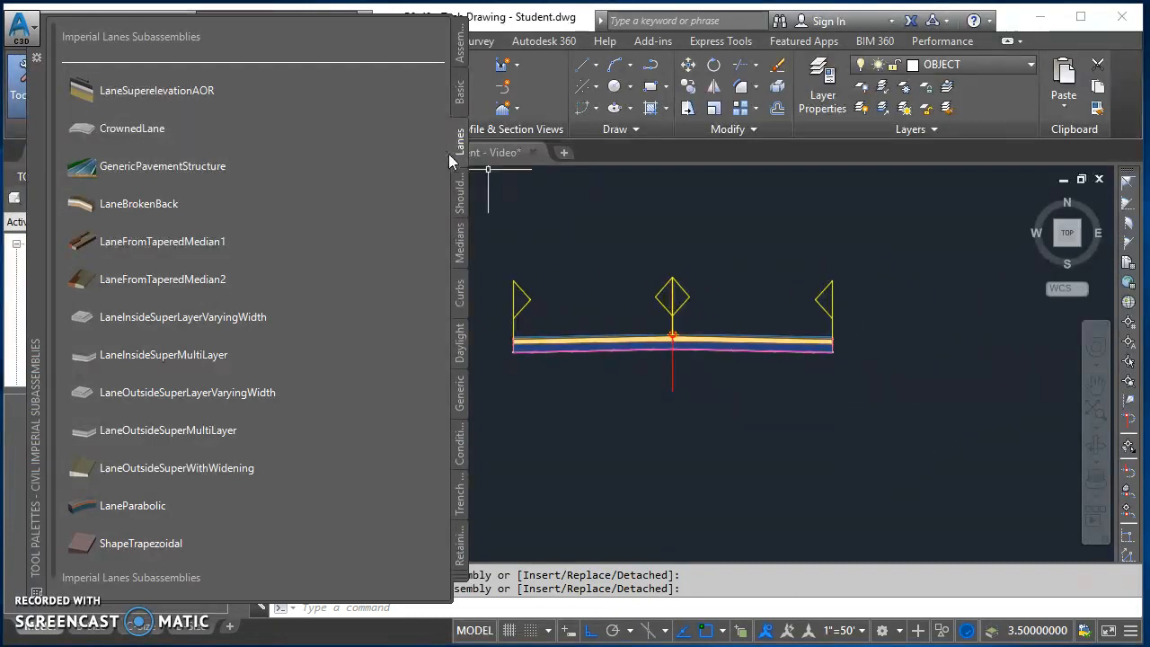
pyautogui.click(460, 96)
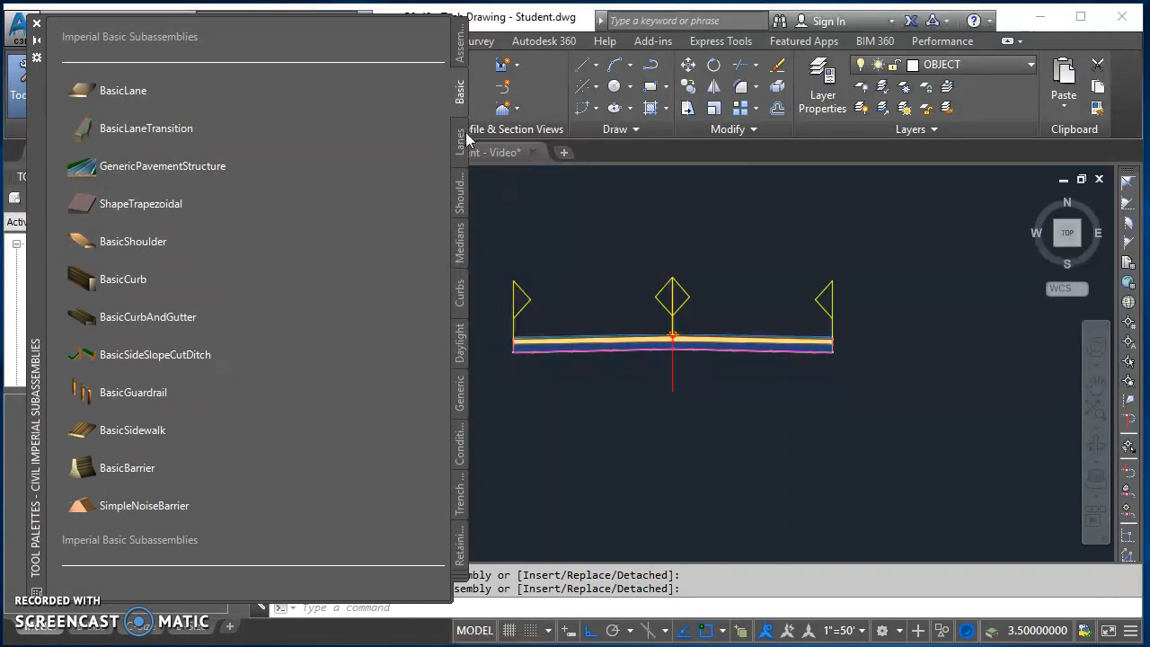
pyautogui.click(460, 207)
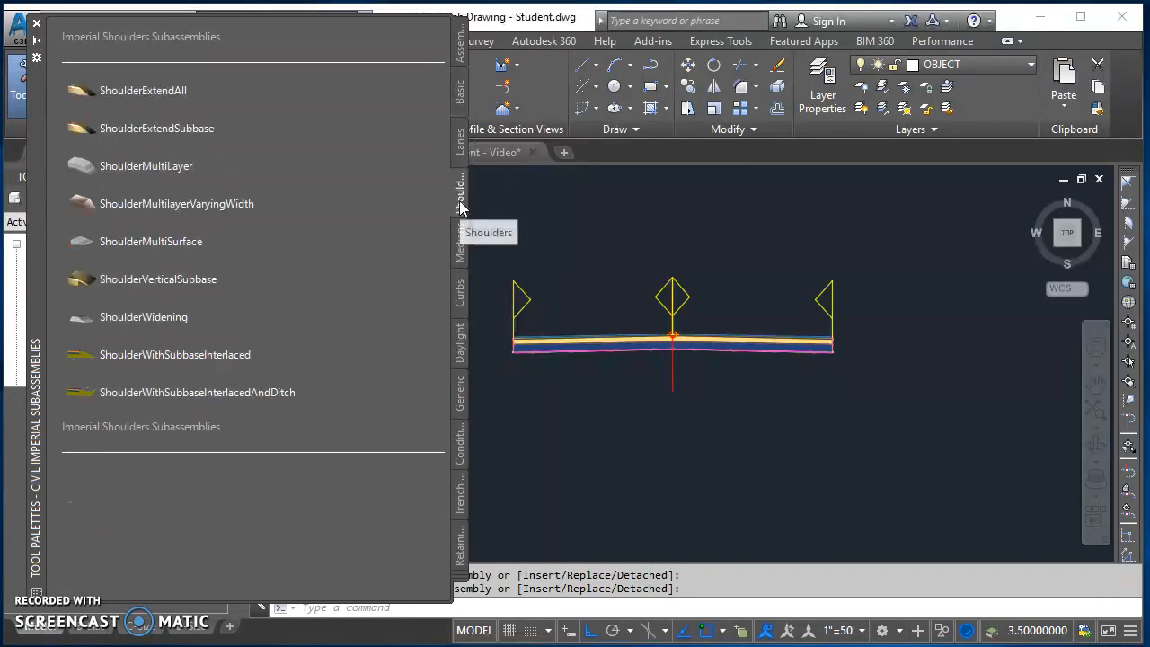
pyautogui.click(172, 128)
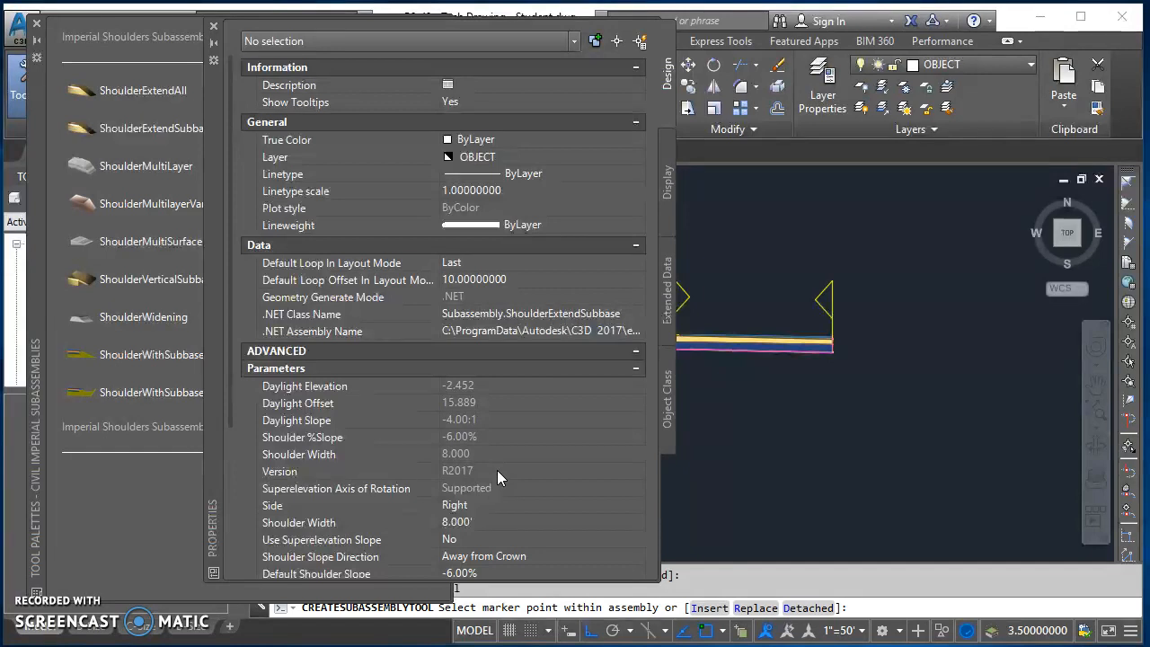
pyautogui.click(479, 522)
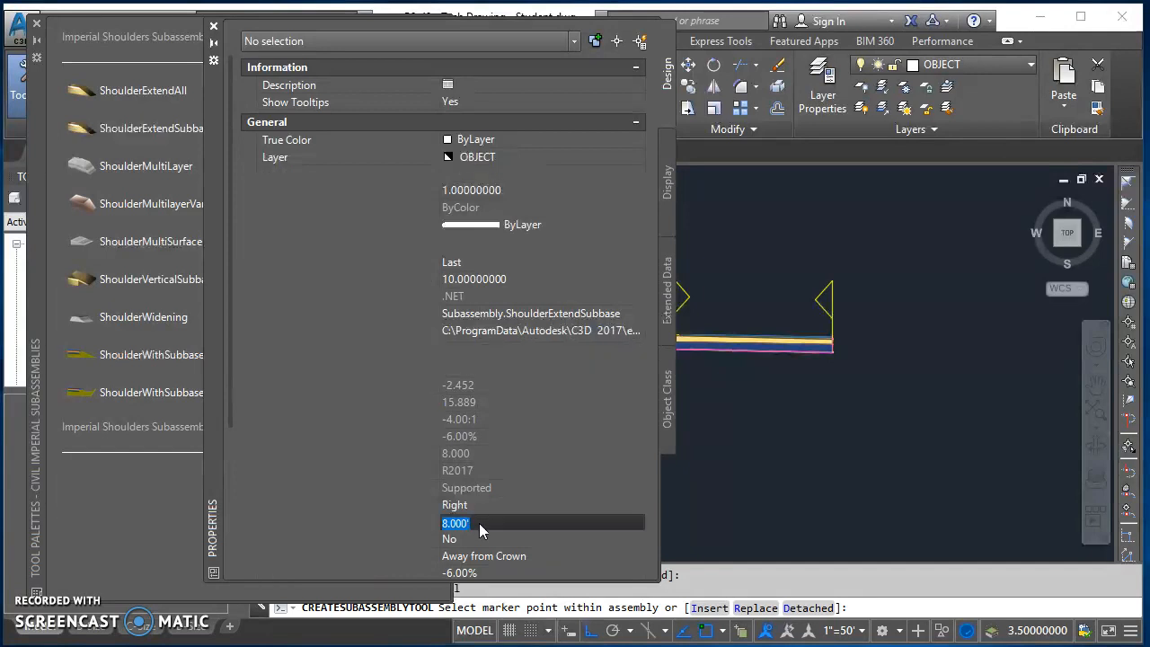
pyautogui.write('6')
pyautogui.press('Return')
# Set the shoulder's default shoulder slope to -3% and its daylight slope and daylight width to 0.
pyautogui.click(467, 539)
pyautogui.moveTo(232, 411); pyautogui.dragTo(241, 597)
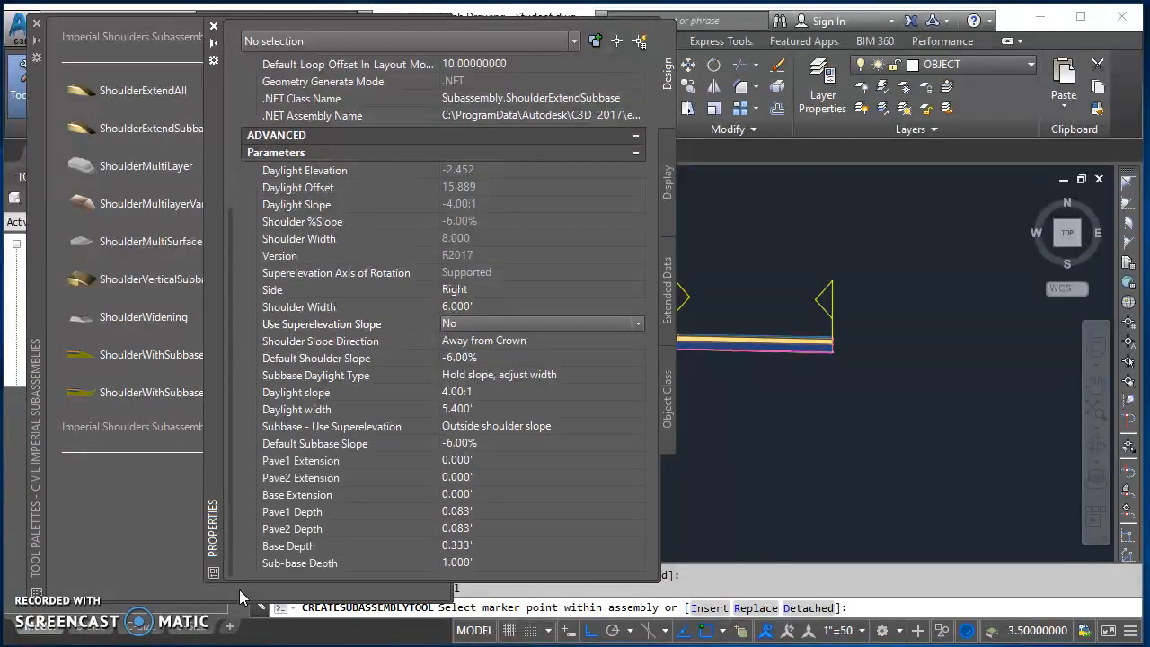
pyautogui.click(501, 358)
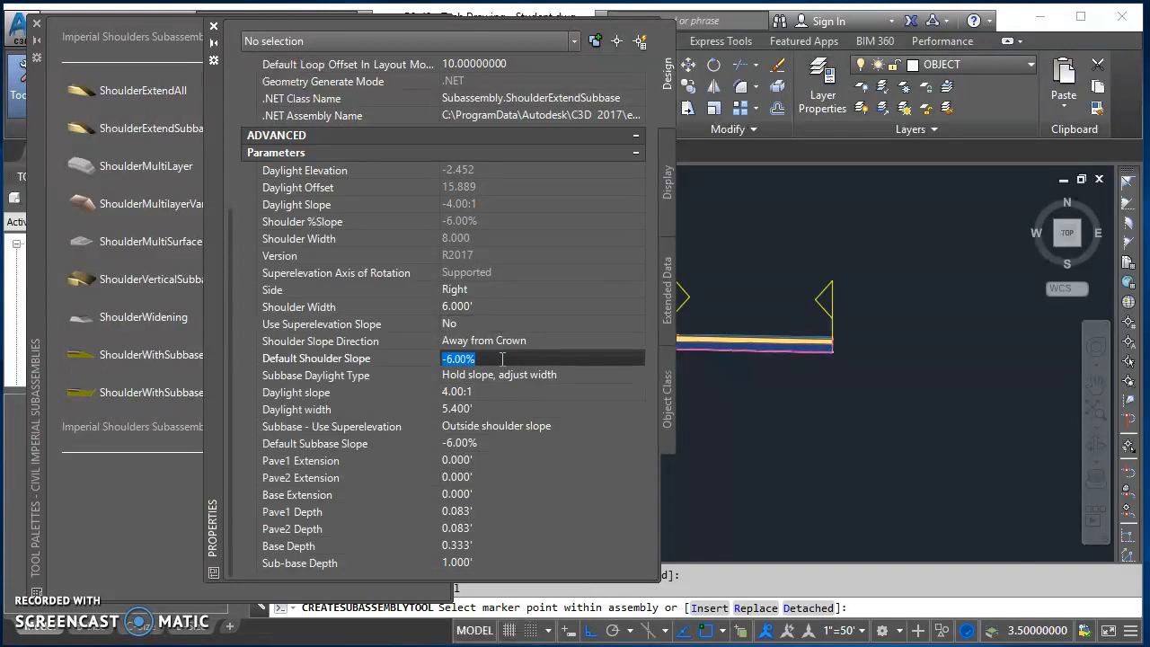
pyautogui.write('-3')
pyautogui.press('Return')
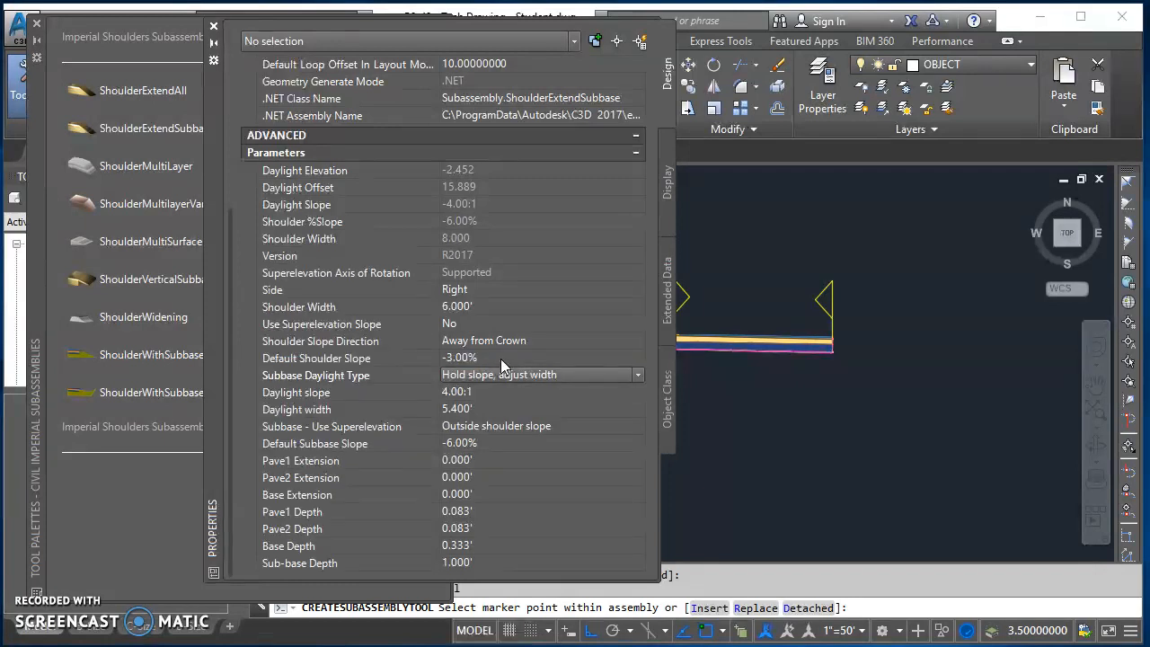
pyautogui.click(487, 393)
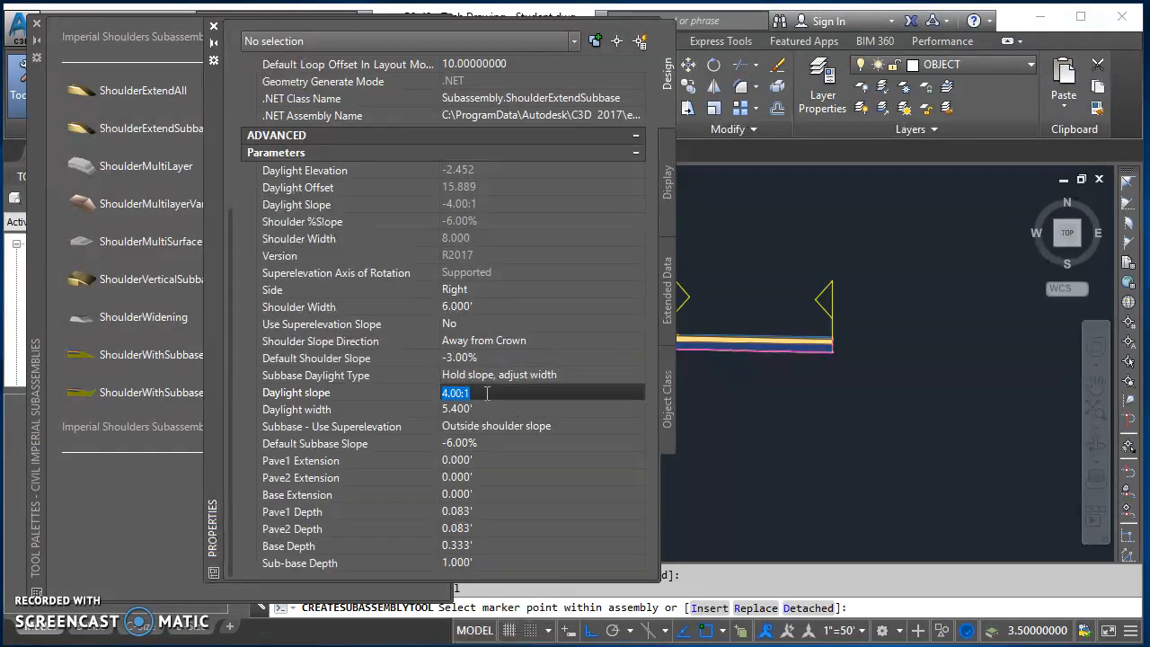
pyautogui.write('0')
pyautogui.press('Return')
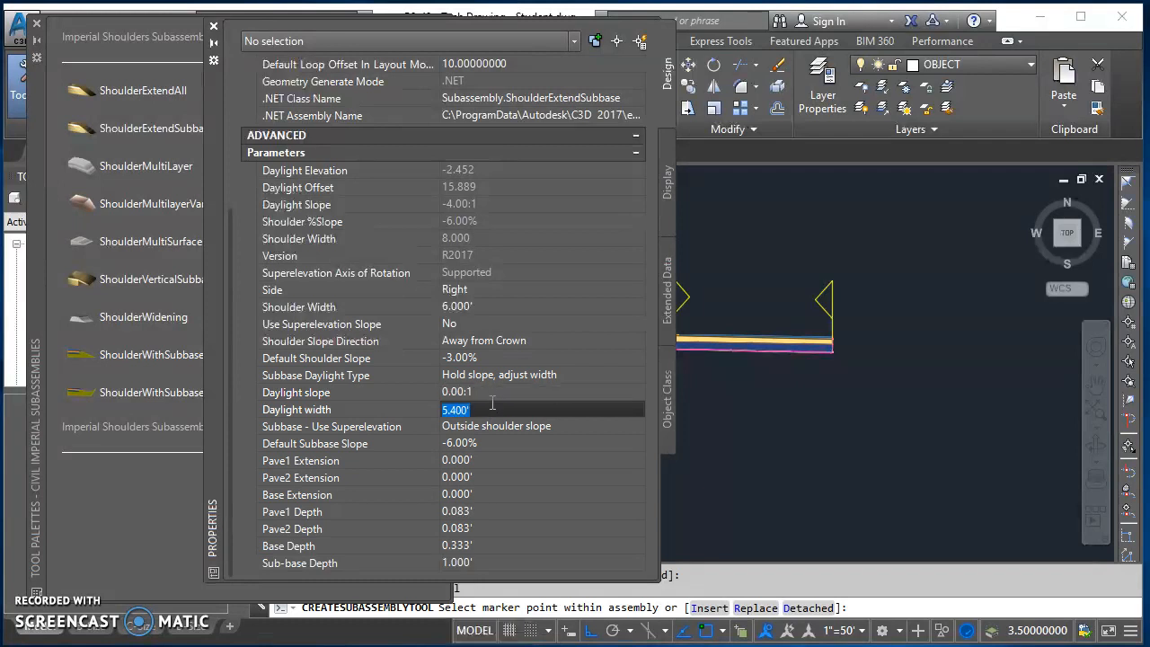
pyautogui.write('0')
pyautogui.press('Return')
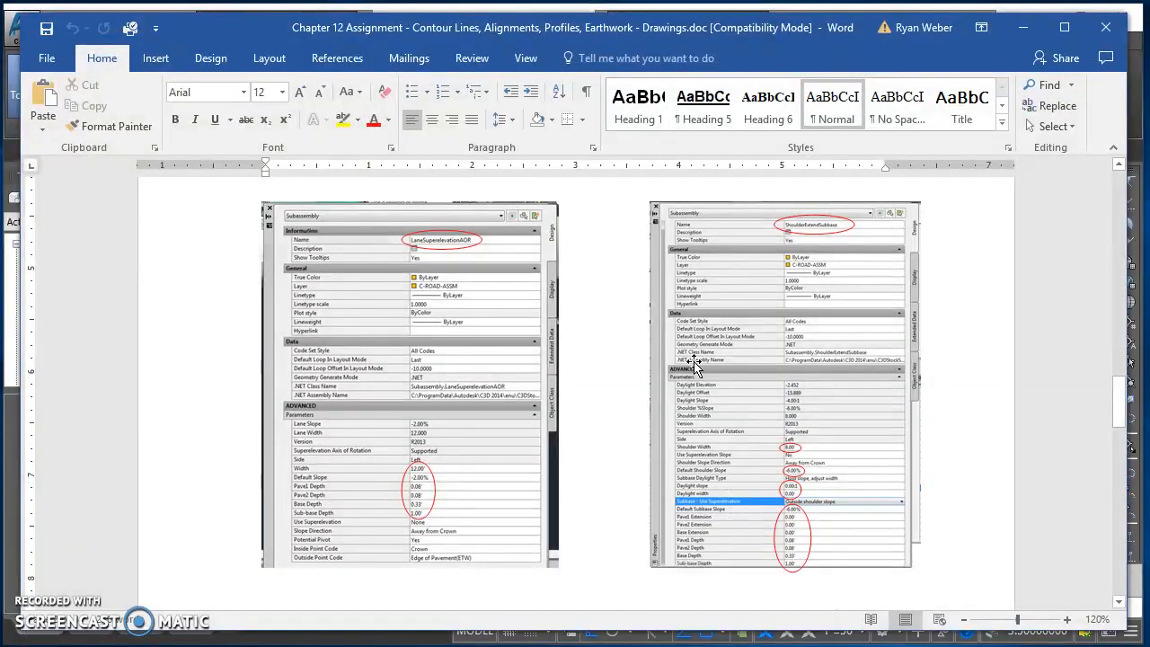
# Check the shoulder diagram in the Word assignment document and set the shoulder's default subbase slope to -3% in Civil 3D.
pyautogui.keyDown('ctrl'); pyautogui.scroll(4, 609, 393); pyautogui.keyUp('ctrl')
pyautogui.scroll(-5, 614, 407)
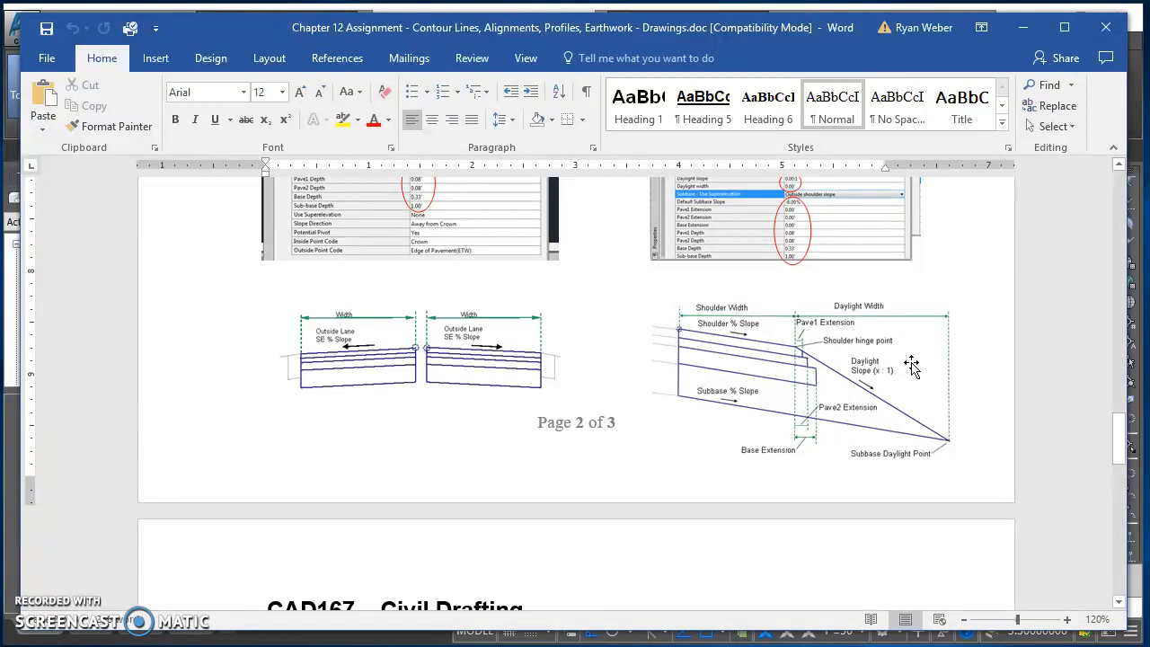
pyautogui.click(1025, 27)
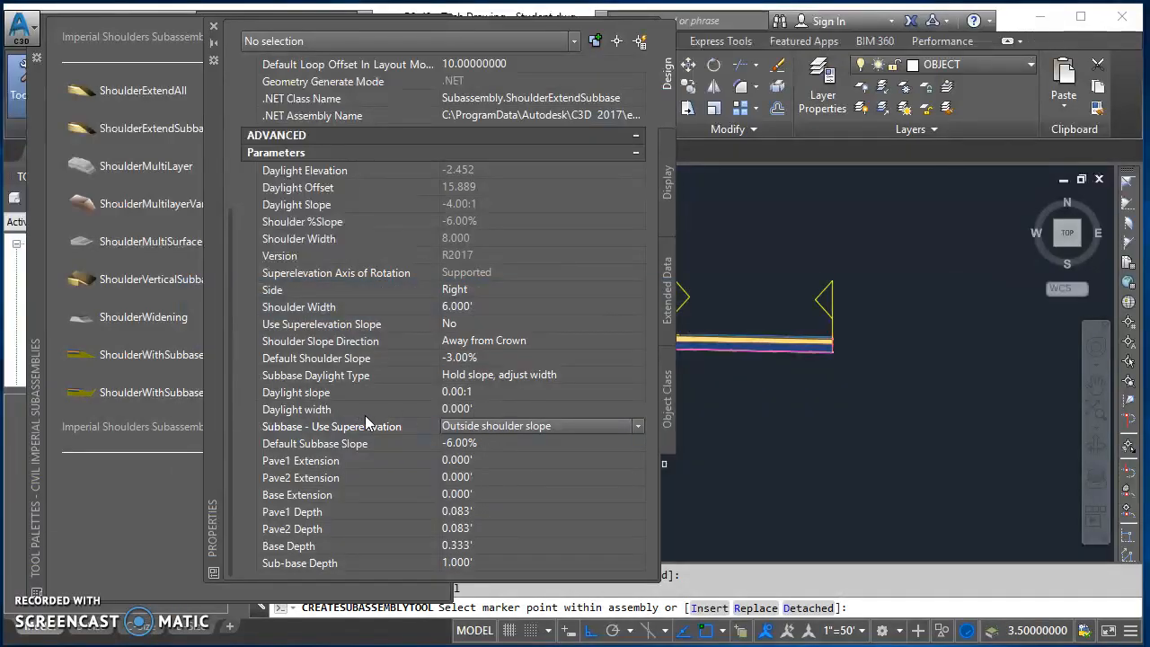
pyautogui.click(481, 442)
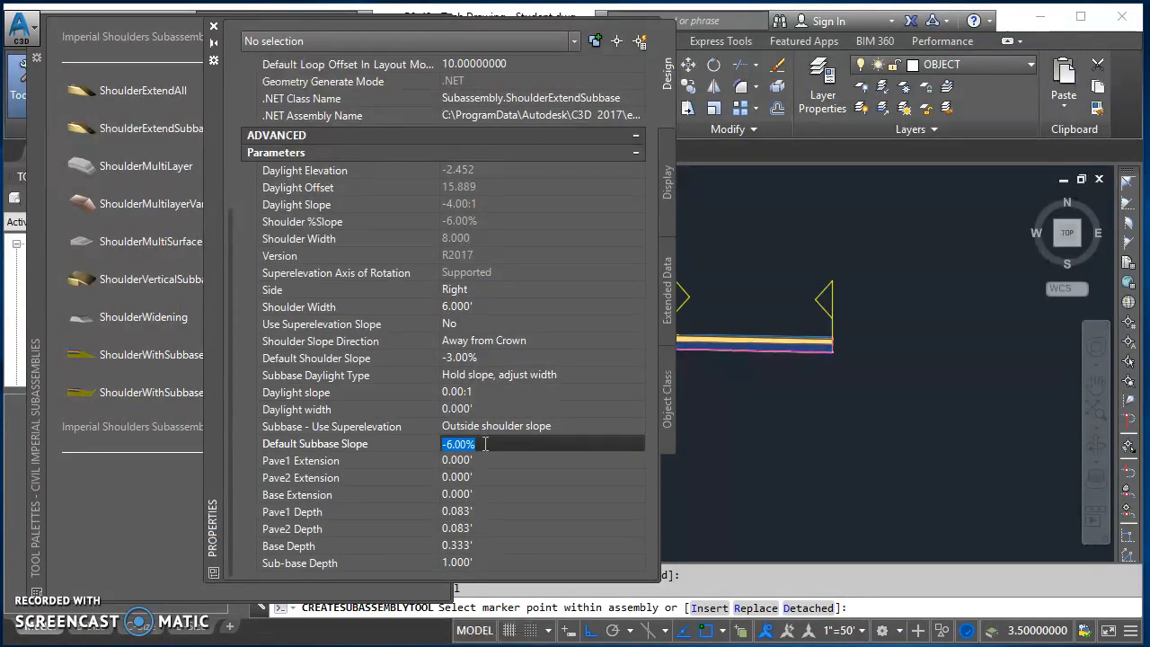
pyautogui.write('-3.00%')
pyautogui.press('Tab')
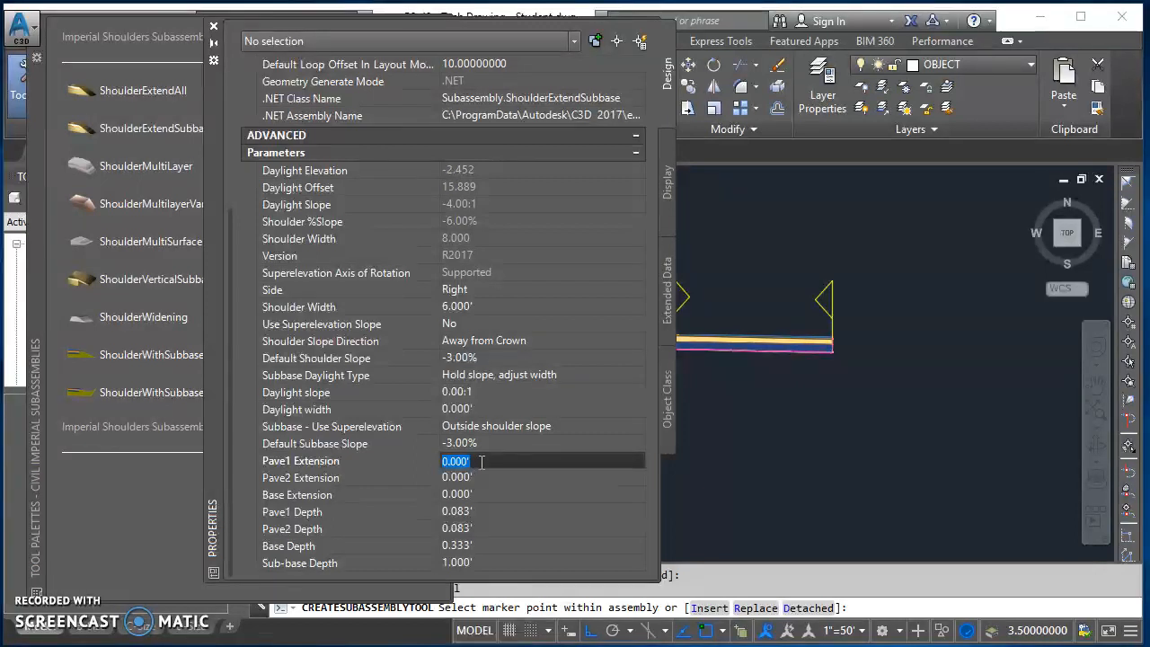
# Set the shoulder's Pave1 depth to 0.125', Pave2 depth to 0.5', base depth to 2/3' and sub-base depth to 0.
pyautogui.click(480, 511)
pyautogui.write('.125')
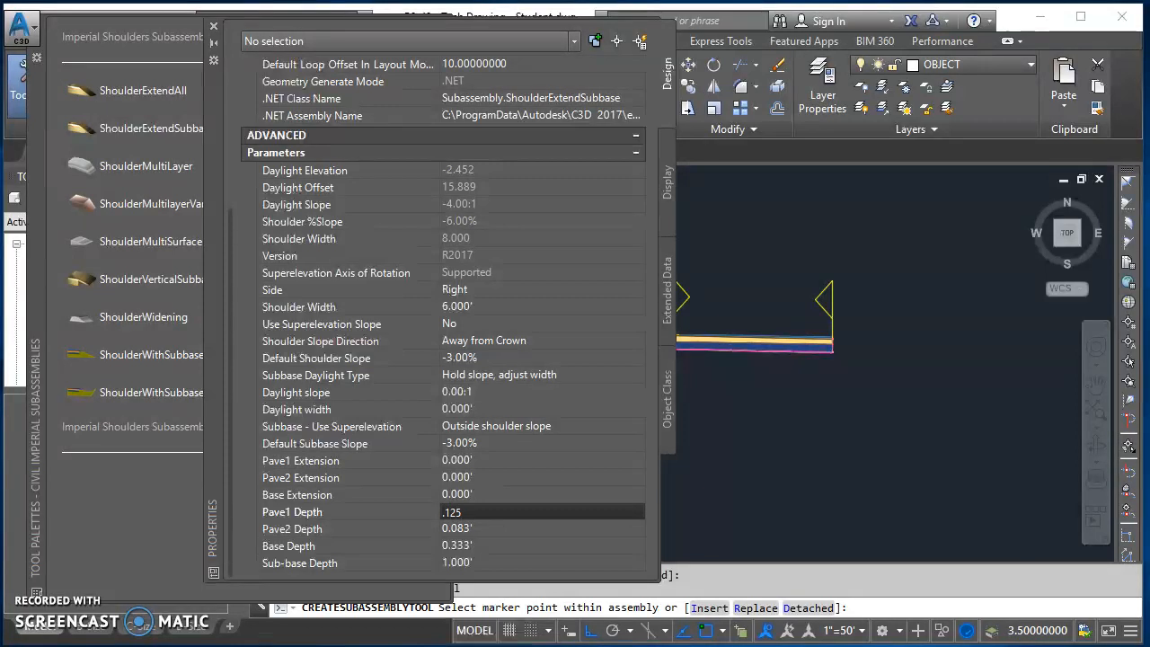
pyautogui.press('Tab')
pyautogui.write('.5')
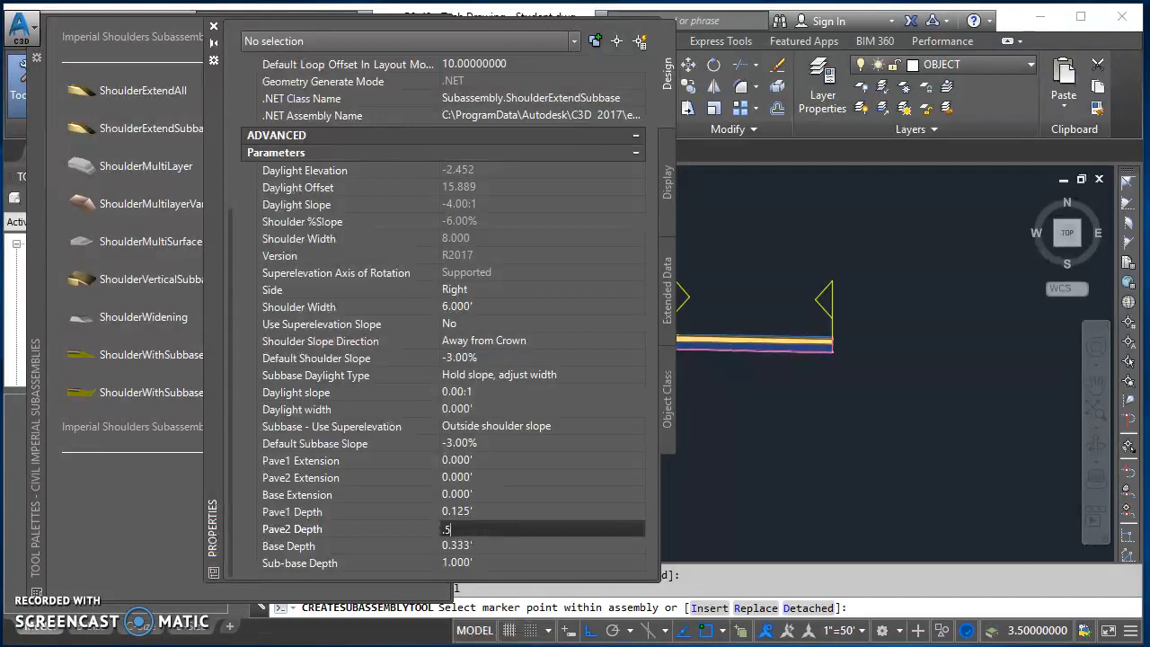
pyautogui.press('Tab')
pyautogui.write('2/')
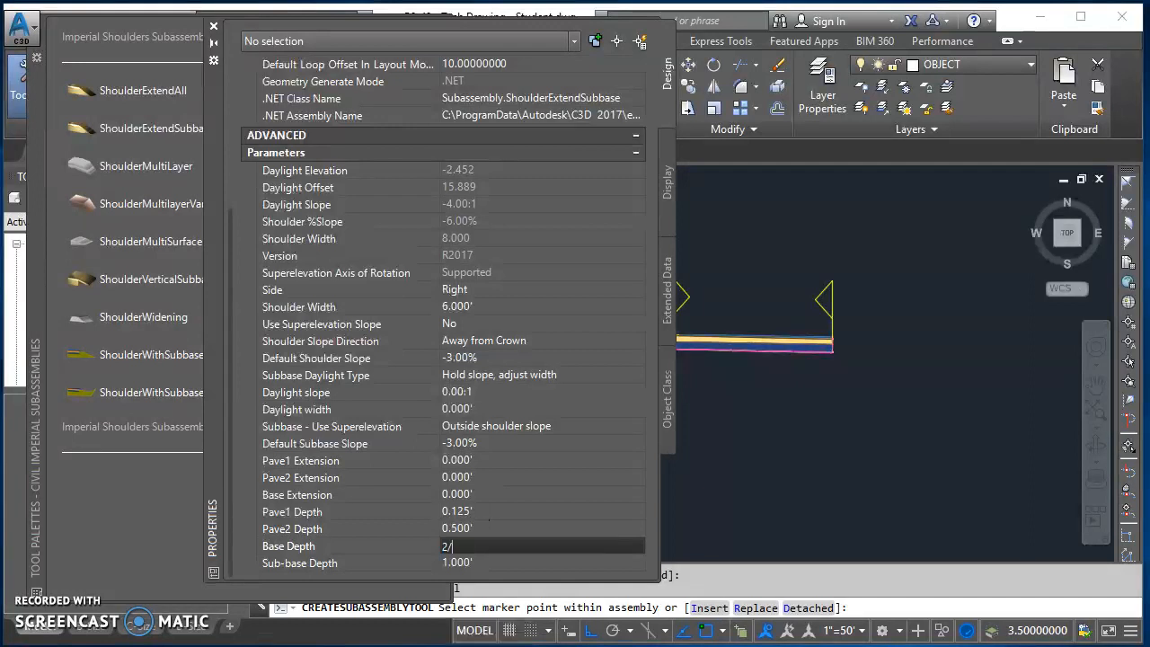
pyautogui.press('Tab')
pyautogui.write('0')
pyautogui.press('Return')
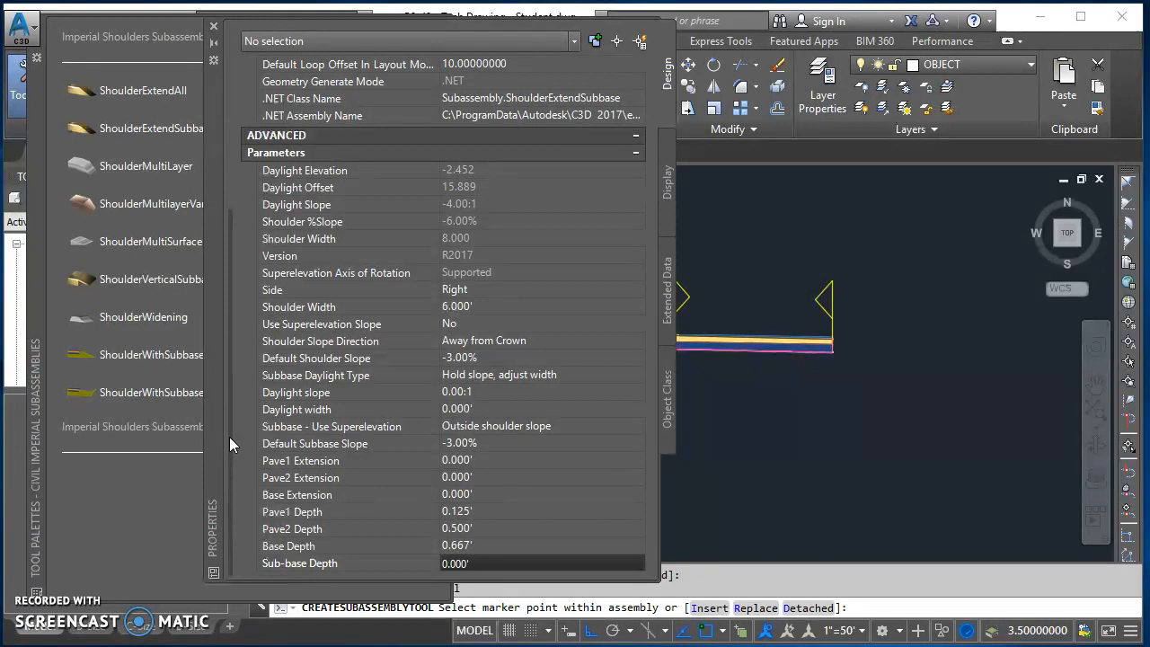
# Attach the right shoulder to the top marker point at the outer edge of the right lane.
pyautogui.moveTo(230, 437); pyautogui.dragTo(209, 236)
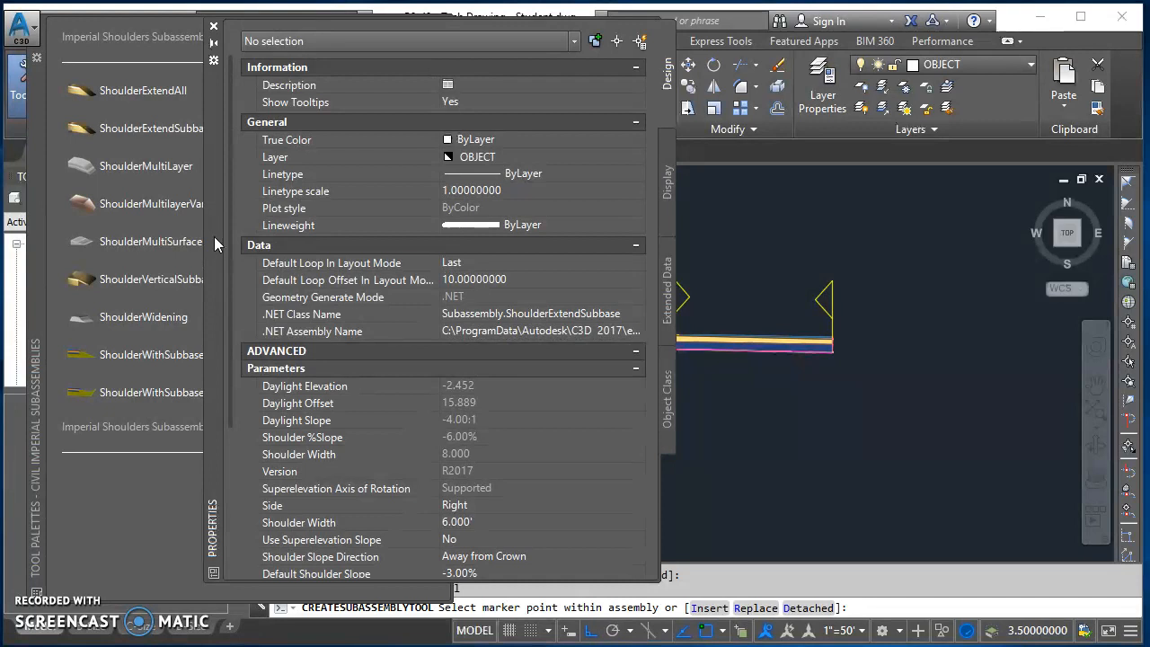
pyautogui.scroll(8, 839, 338)
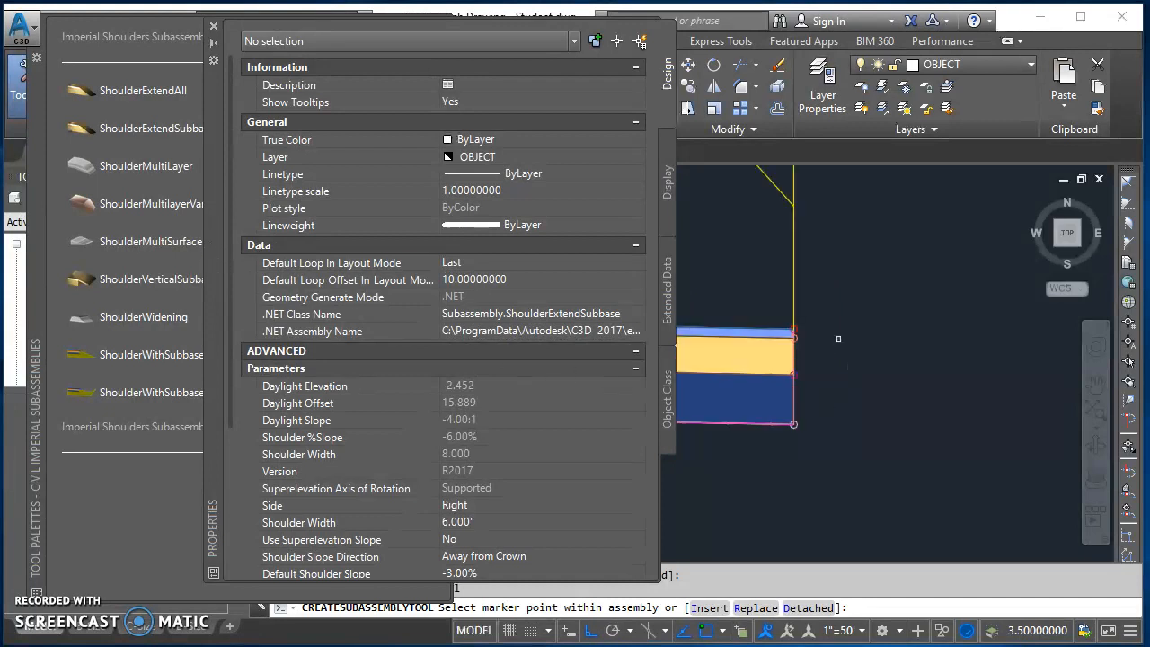
pyautogui.scroll(2, 832, 345)
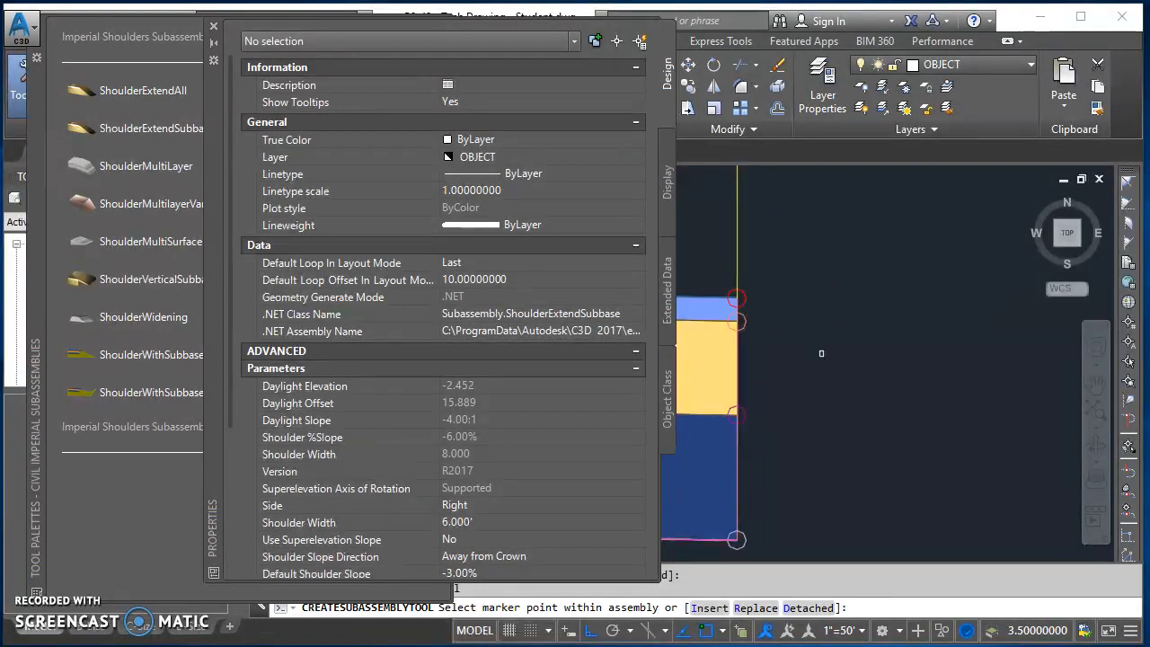
pyautogui.scroll(3, 854, 315)
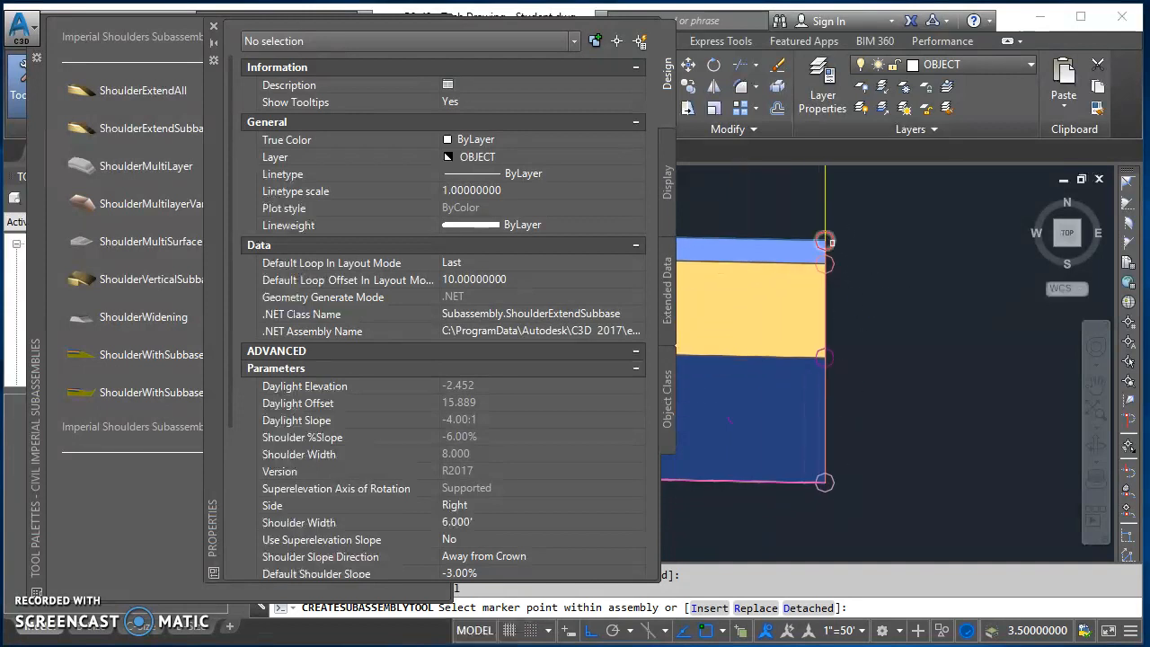
pyautogui.scroll(-5, 844, 267)
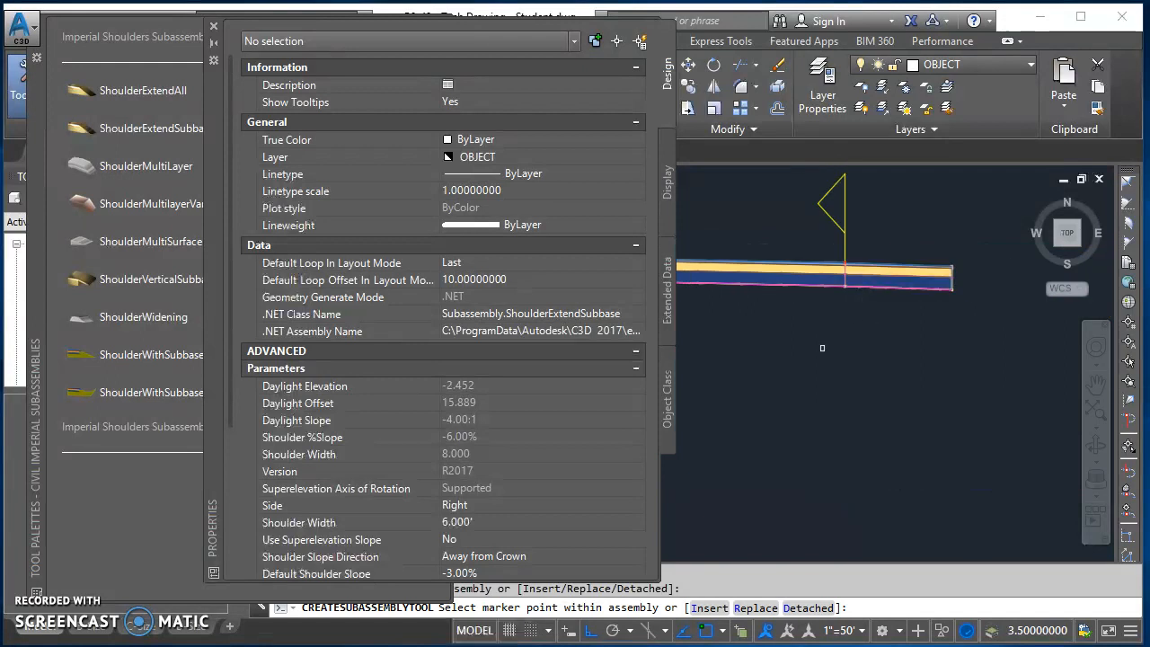
pyautogui.moveTo(875, 344); pyautogui.dragTo(952, 321, button='middle')
# Change the shoulder's side to Left, attach it to the left lane's top outer marker point and end the shoulder placement.
pyautogui.click(479, 506)
pyautogui.click(477, 506)
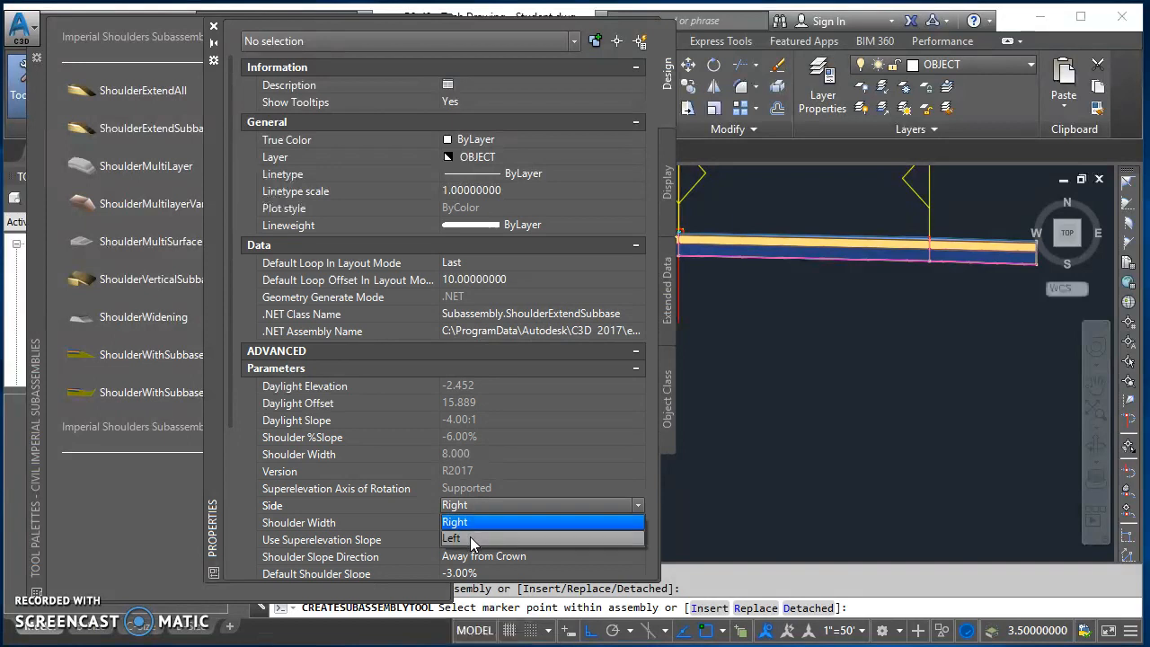
pyautogui.click(470, 538)
pyautogui.moveTo(830, 315)
pyautogui.mouseDown(button='middle')
pyautogui.moveTo(830, 330)
pyautogui.moveTo(1026, 341)
pyautogui.mouseUp(button='middle')
pyautogui.moveTo(893, 330); pyautogui.dragTo(897, 413, button='middle')
pyautogui.scroll(4, 867, 347)
pyautogui.scroll(4, 866, 337)
pyautogui.moveTo(803, 283)
pyautogui.mouseDown(button='middle')
pyautogui.moveTo(865, 303)
pyautogui.moveTo(868, 357)
pyautogui.mouseUp(button='middle')
pyautogui.scroll(2, 874, 339)
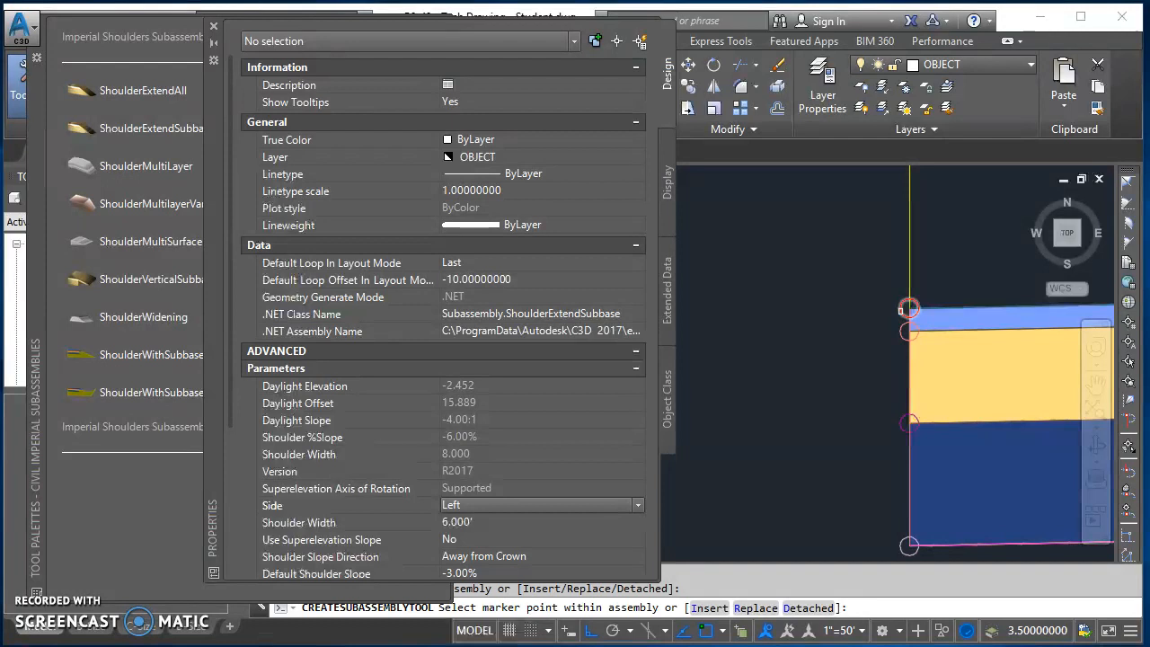
pyautogui.scroll(-5, 926, 426)
pyautogui.scroll(-3, 841, 392)
pyautogui.moveTo(862, 394); pyautogui.dragTo(871, 357, button='middle')
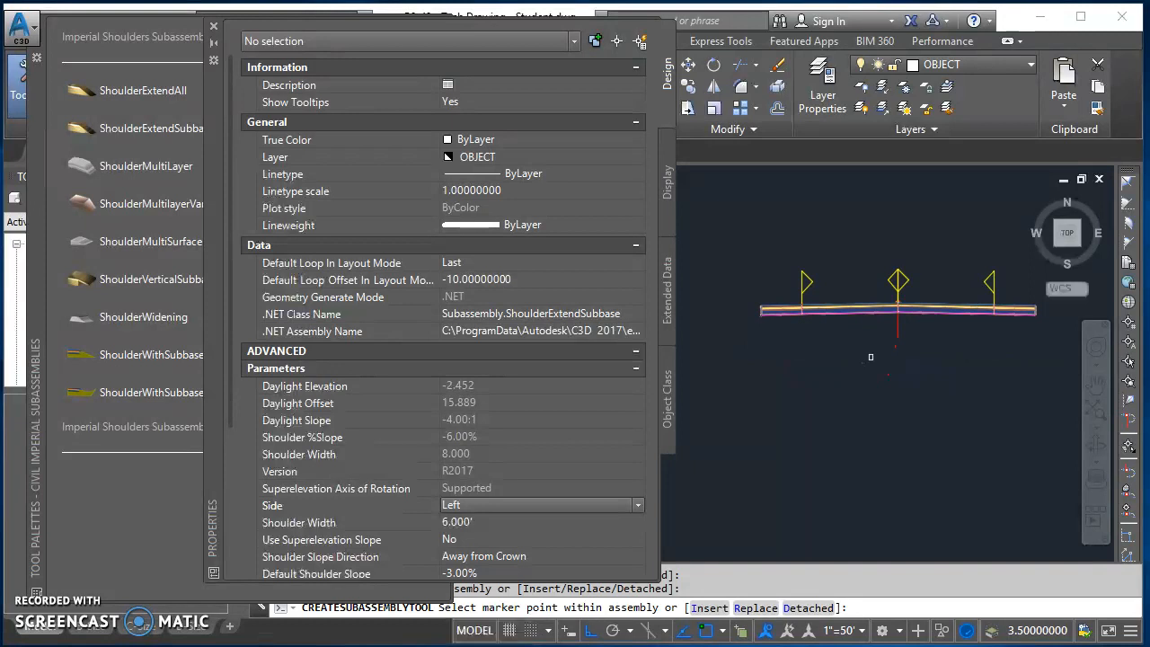
pyautogui.press('Escape')
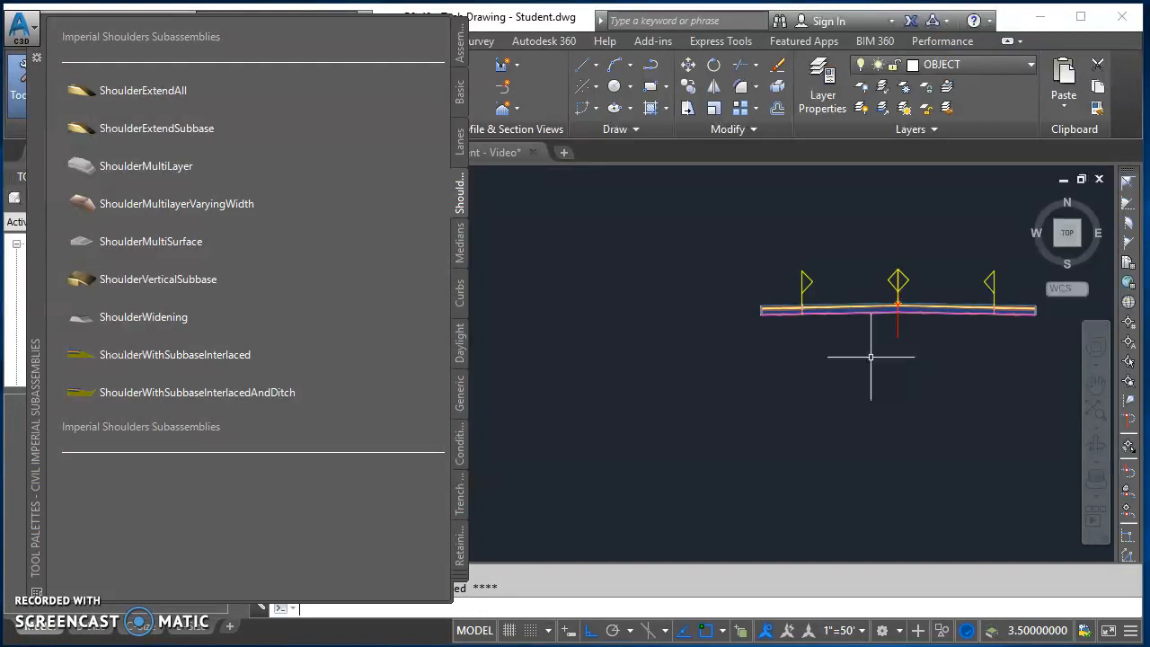
# Start placing the BasicSideSlopeCutDitch subassembly and set its cut slope to 0.5:1 and fill slope to 1:1.
pyautogui.click(459, 99)
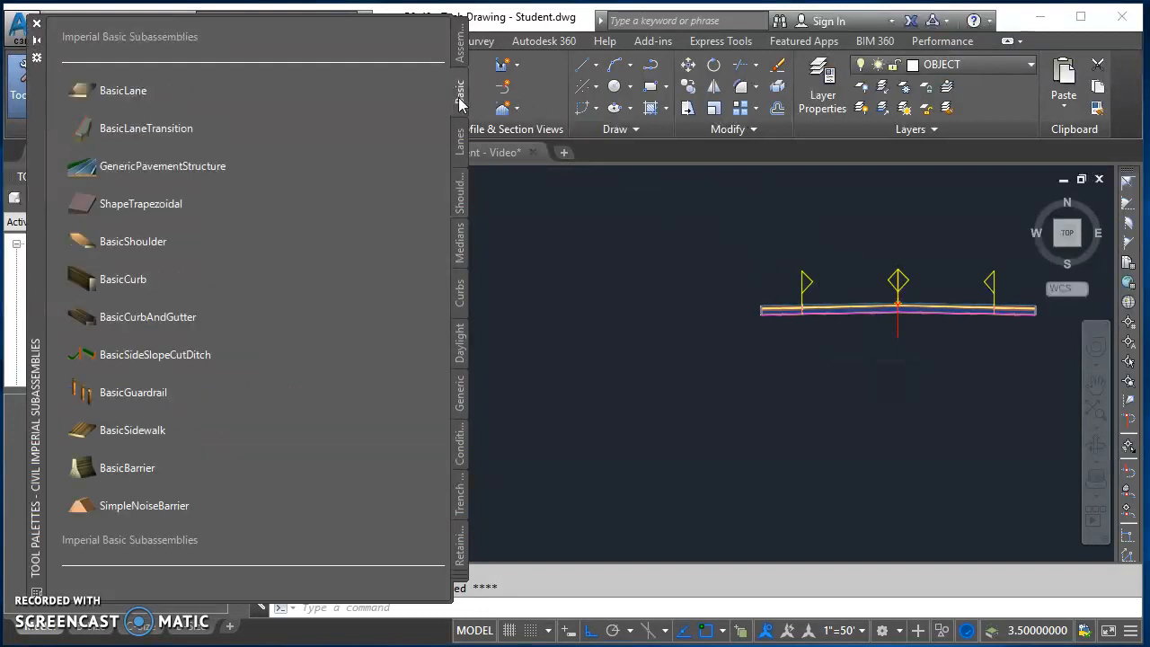
pyautogui.click(165, 356)
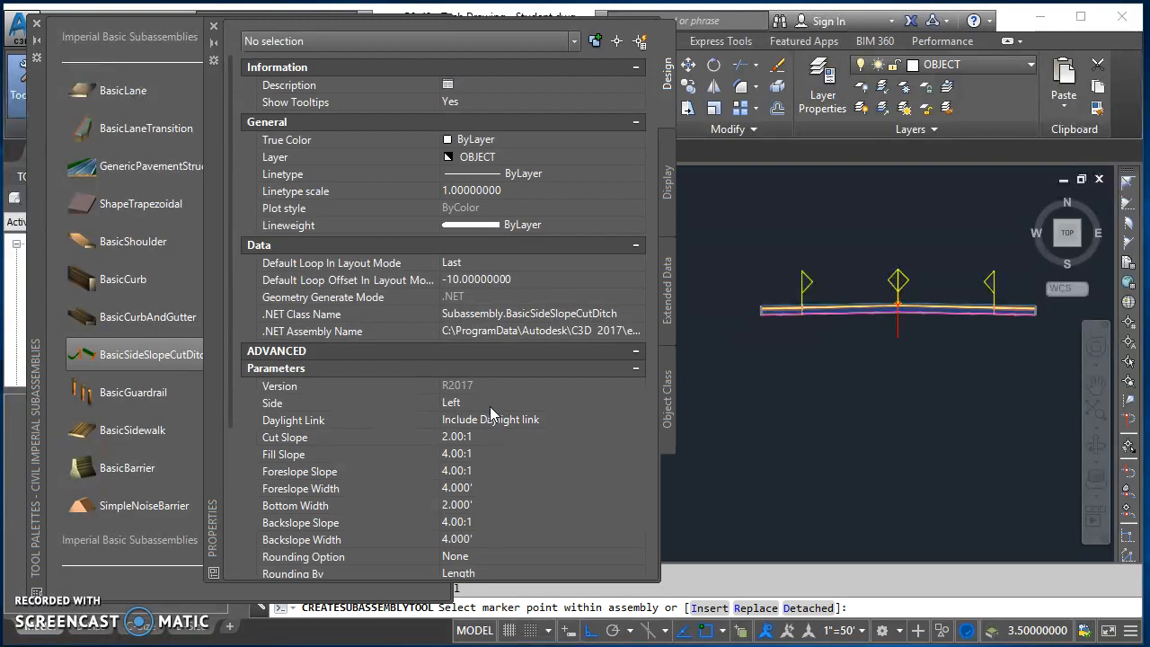
pyautogui.scroll(-3, 511, 336)
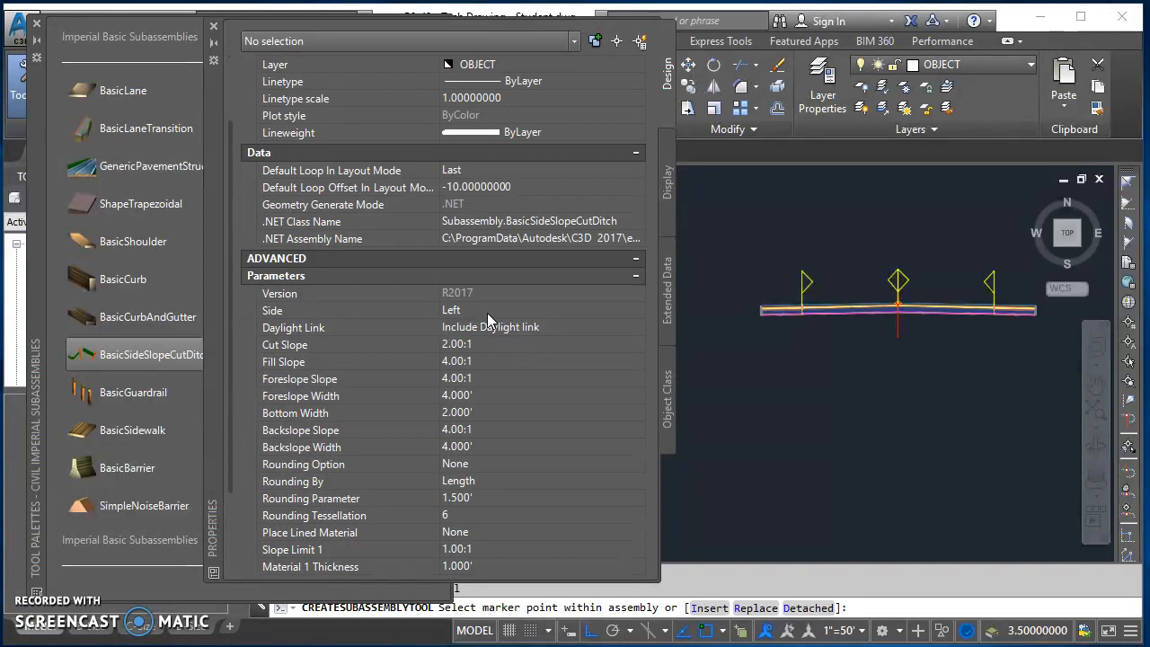
pyautogui.click(487, 345)
pyautogui.write('.5')
pyautogui.press('Tab')
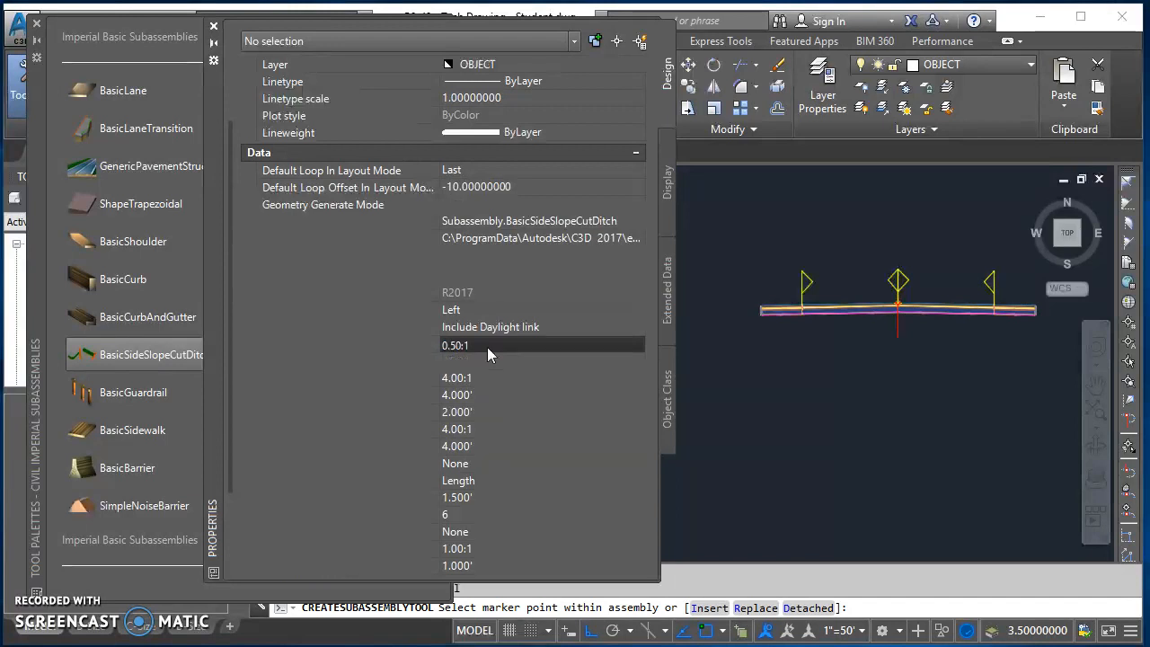
pyautogui.write('1')
pyautogui.press('Tab')
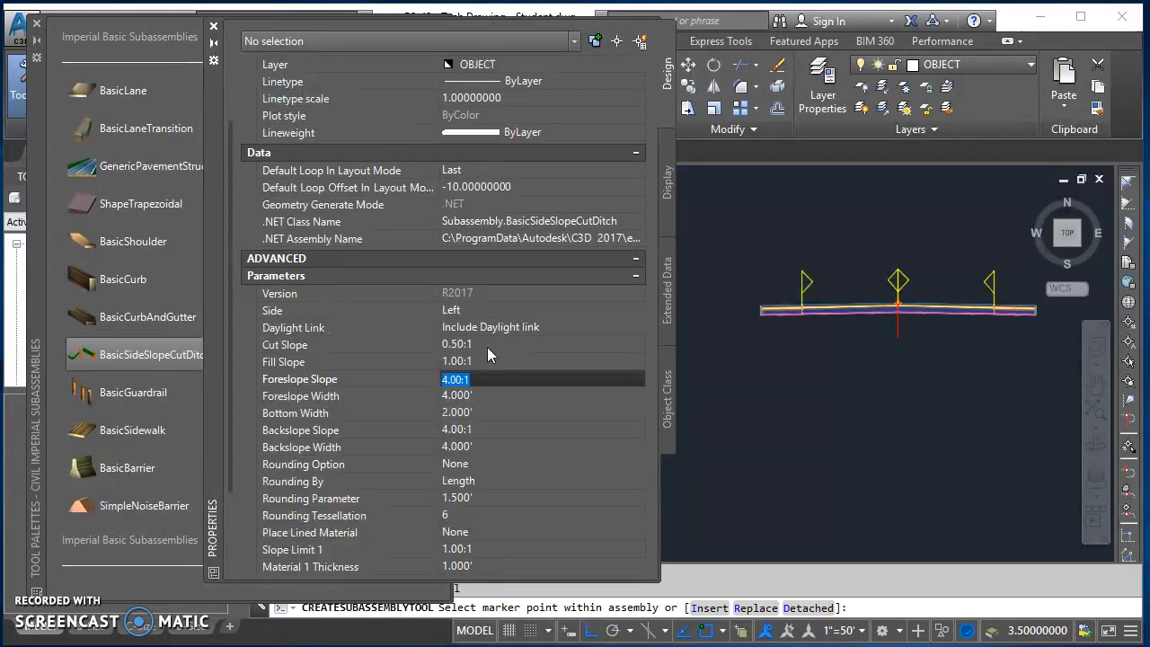
# Keep the ditch's foreslope slope unchanged and set its foreslope width to 0.
pyautogui.press('Tab')
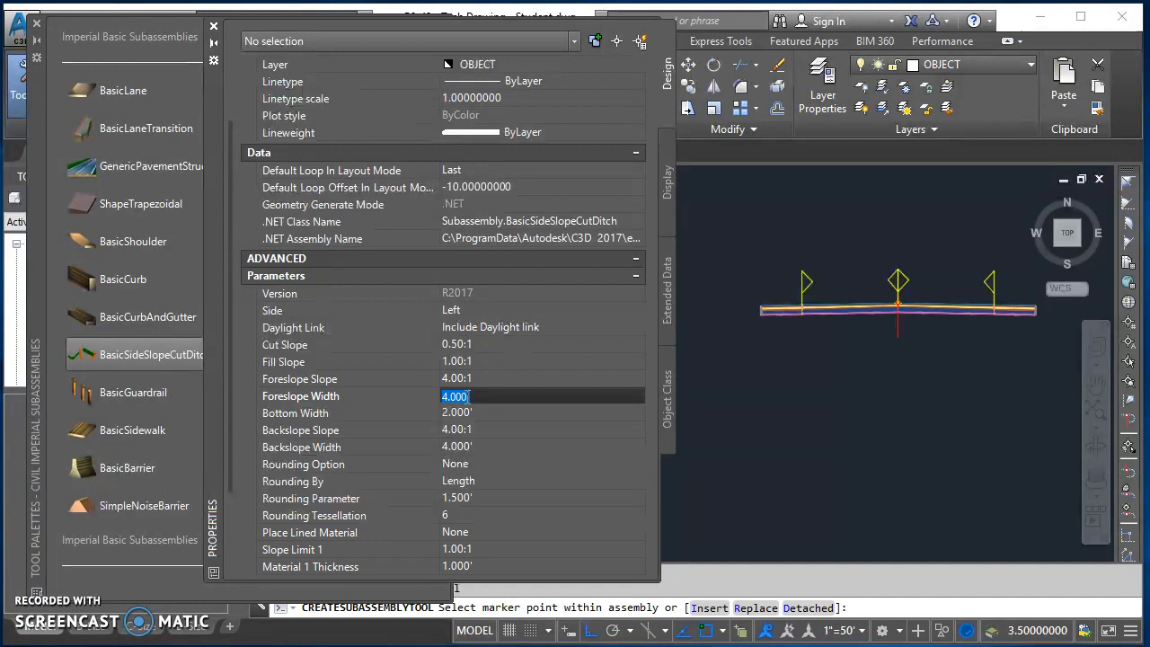
pyautogui.write('0')
pyautogui.press('Tab')
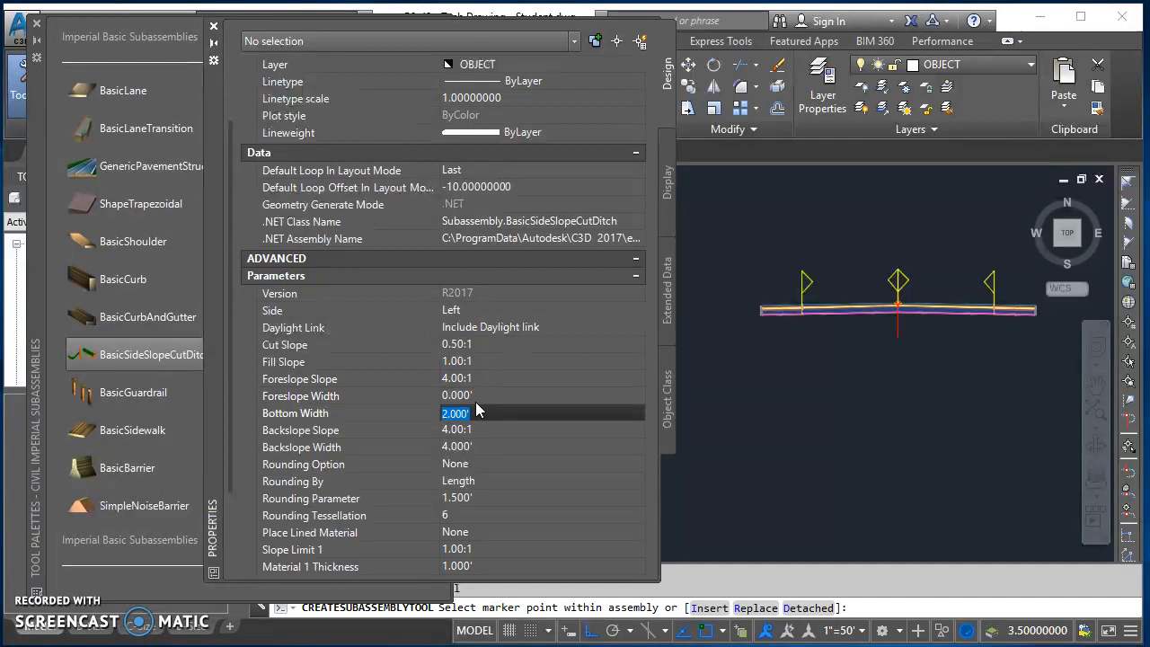
# Switch to the Word assignment and examine the ditch parameters and the cut and fill condition diagrams.
pyautogui.hotkey('alt', 'Tab')
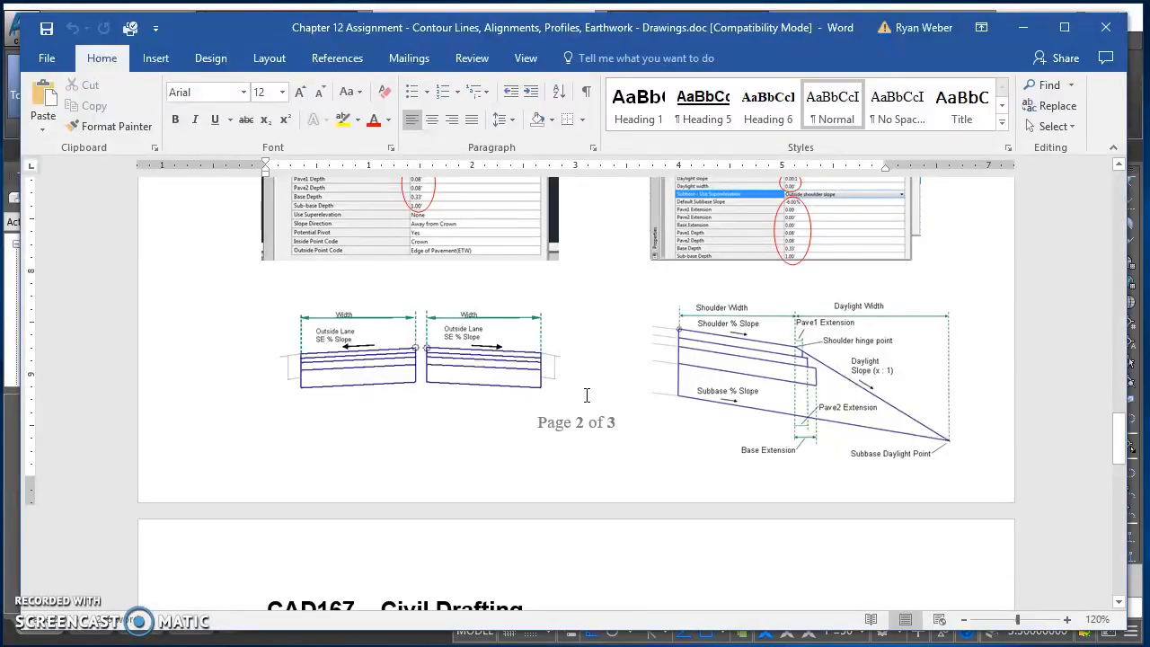
pyautogui.scroll(-3, 587, 396)
pyautogui.scroll(-5, 611, 372)
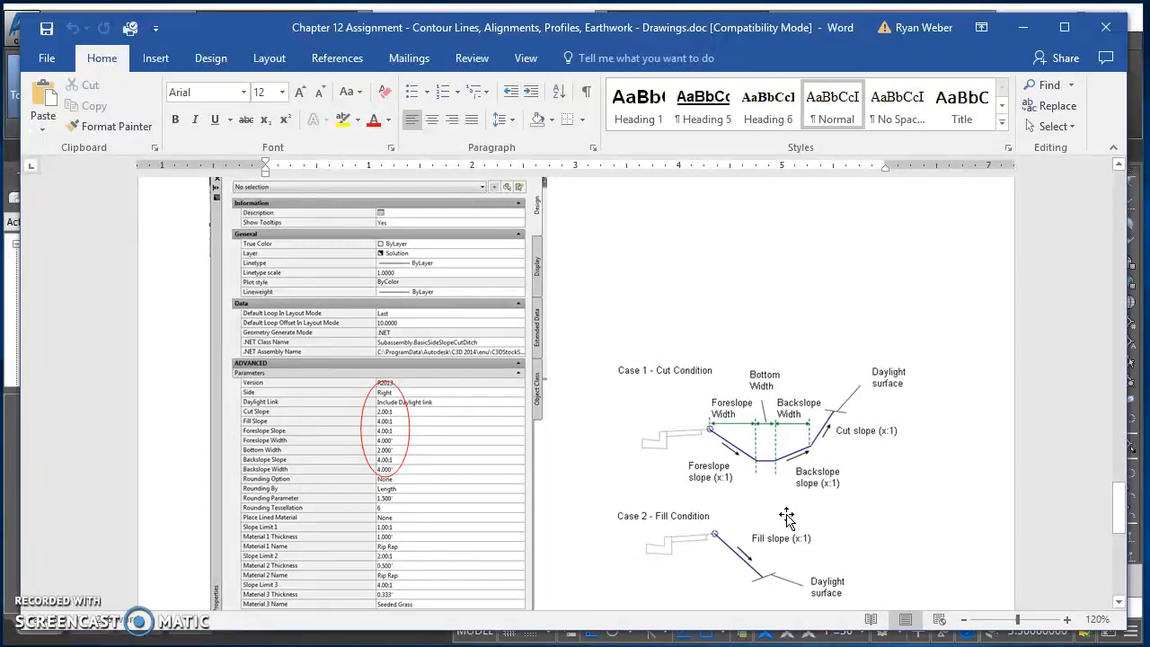
pyautogui.scroll(-1, 643, 533)
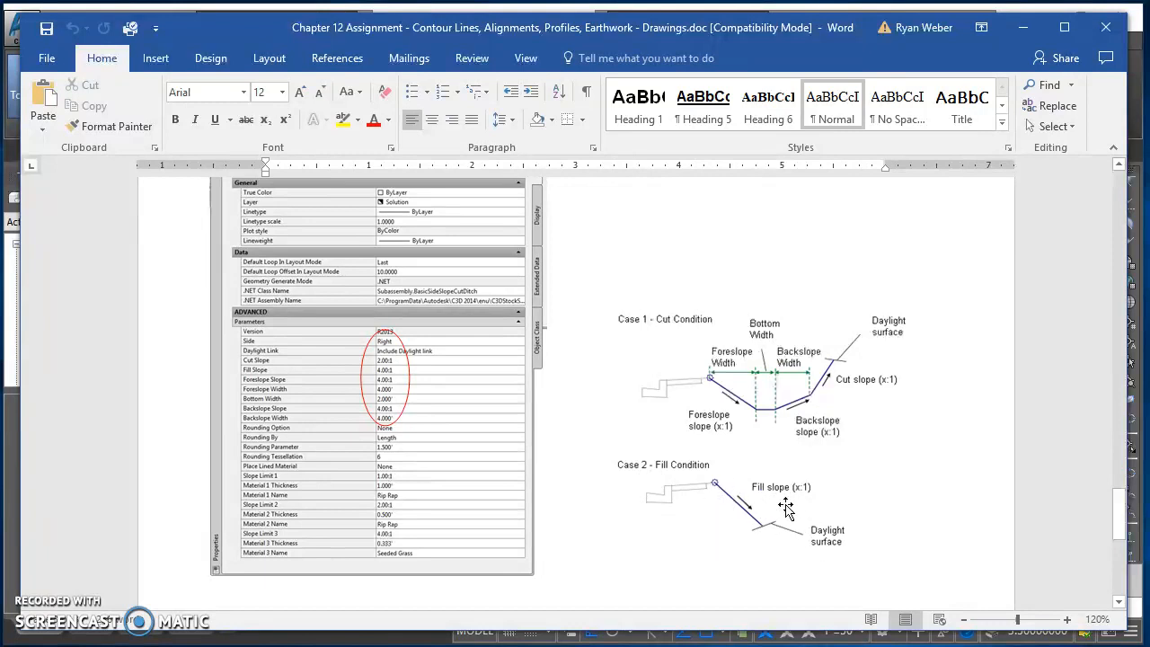
pyautogui.click(1025, 28)
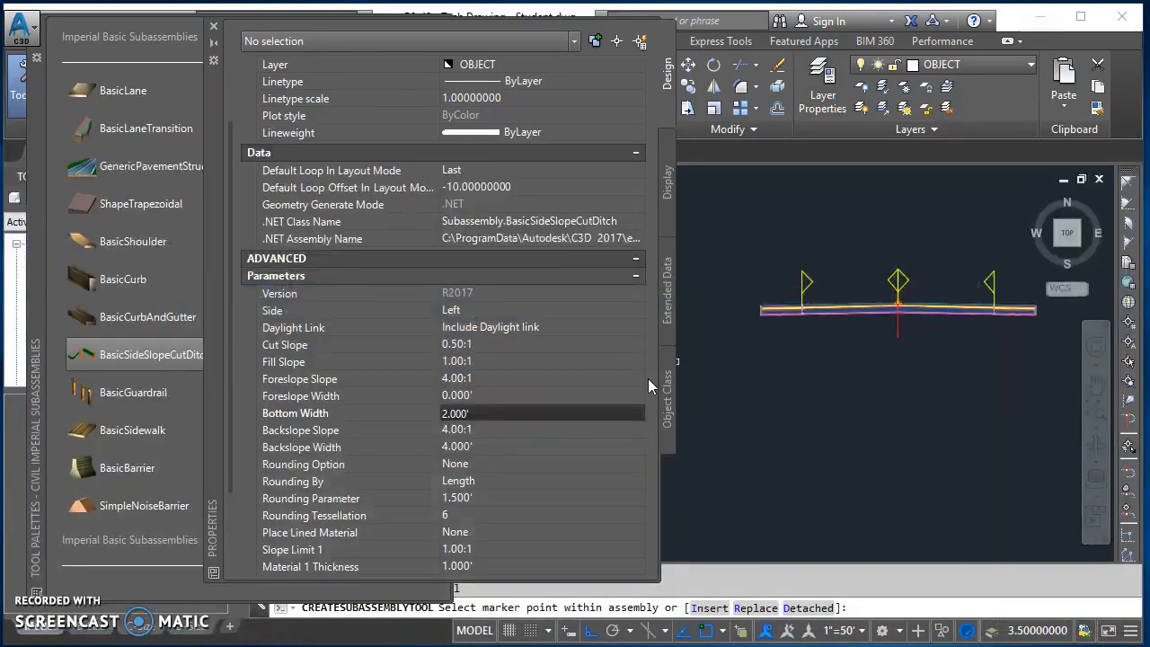
# Set the ditch's bottom width and backslope width to 0 in Civil 3D.
pyautogui.click(501, 415)
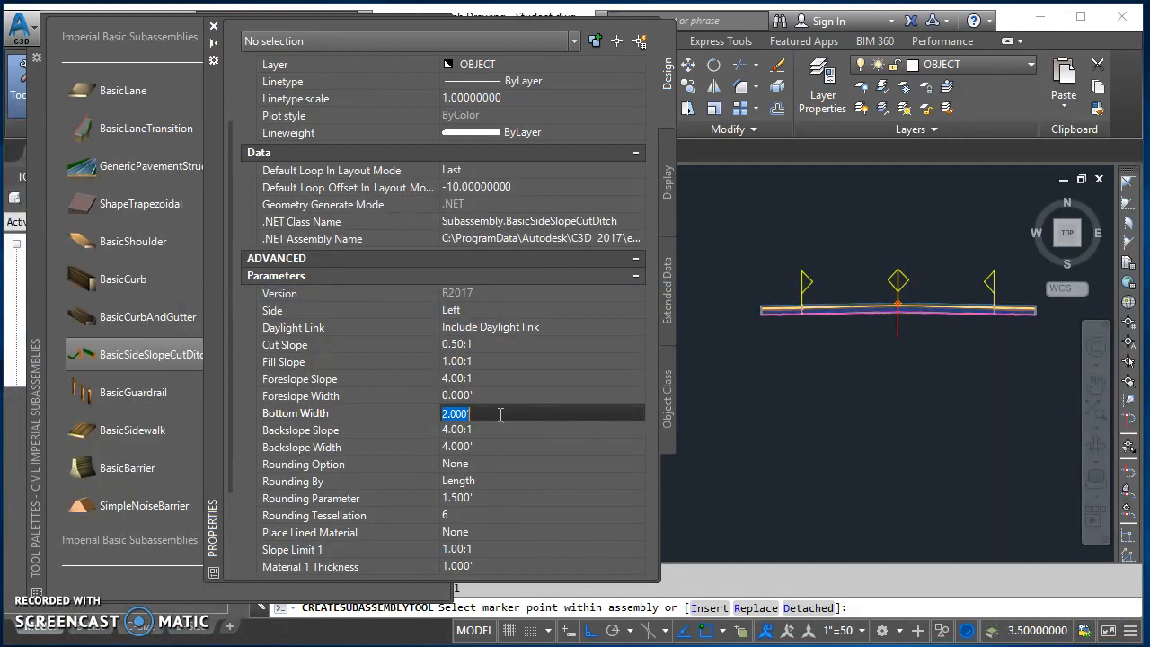
pyautogui.write('0')
pyautogui.press('Return')
pyautogui.press('Tab')
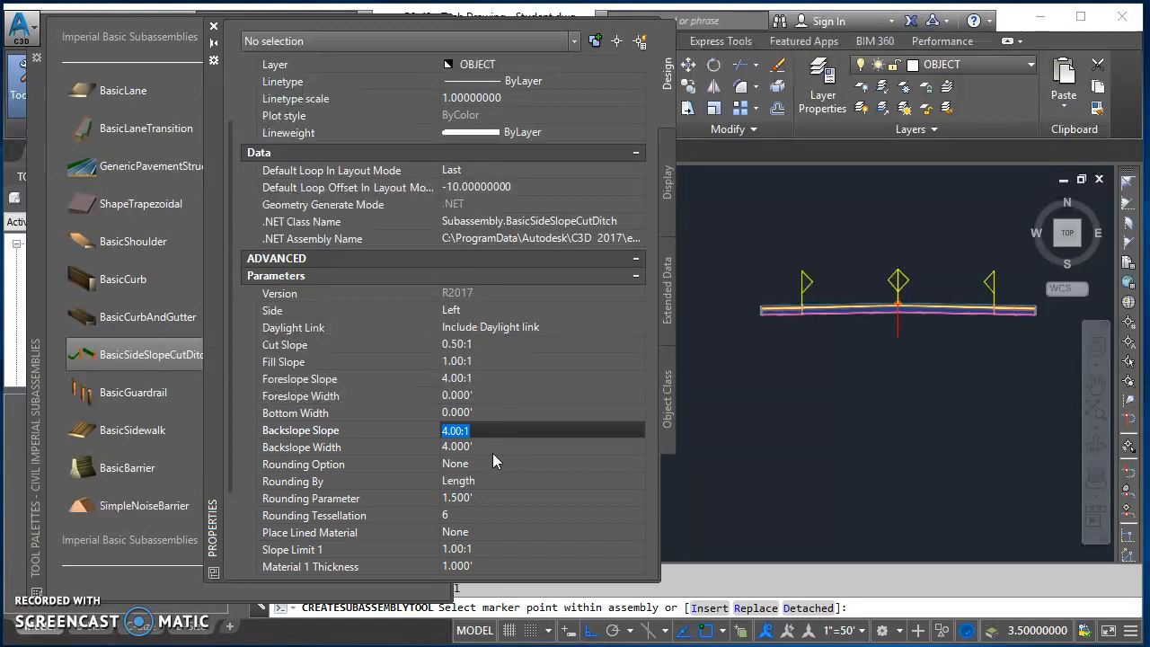
pyautogui.click(482, 446)
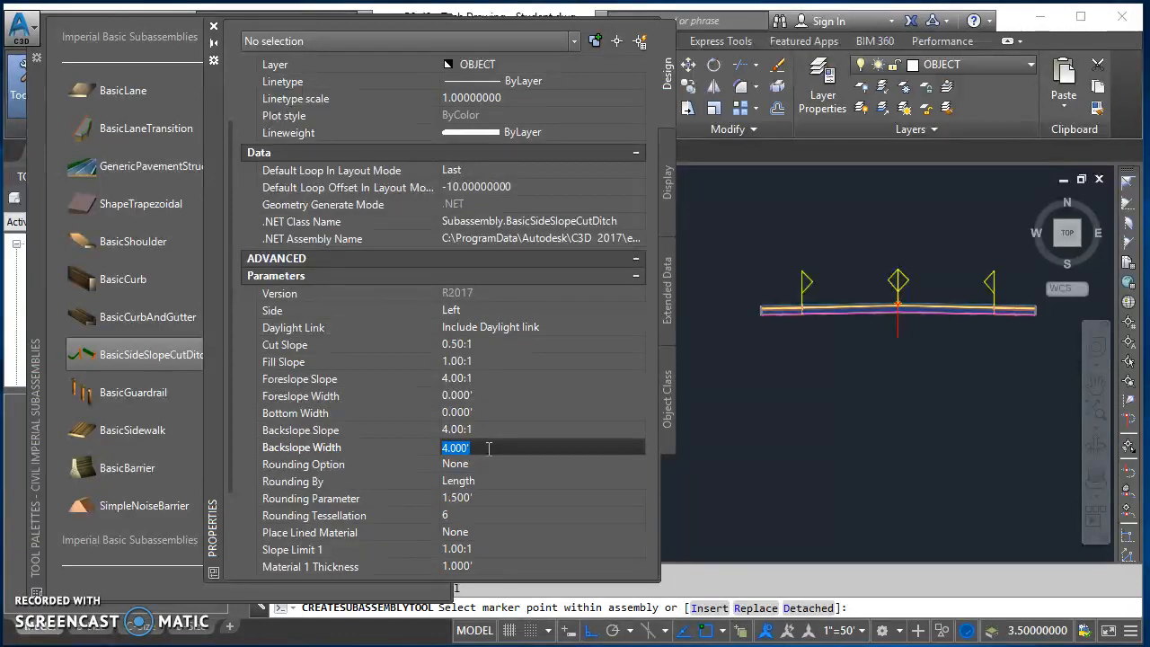
pyautogui.write('0')
pyautogui.press('Return')
pyautogui.press('Tab')
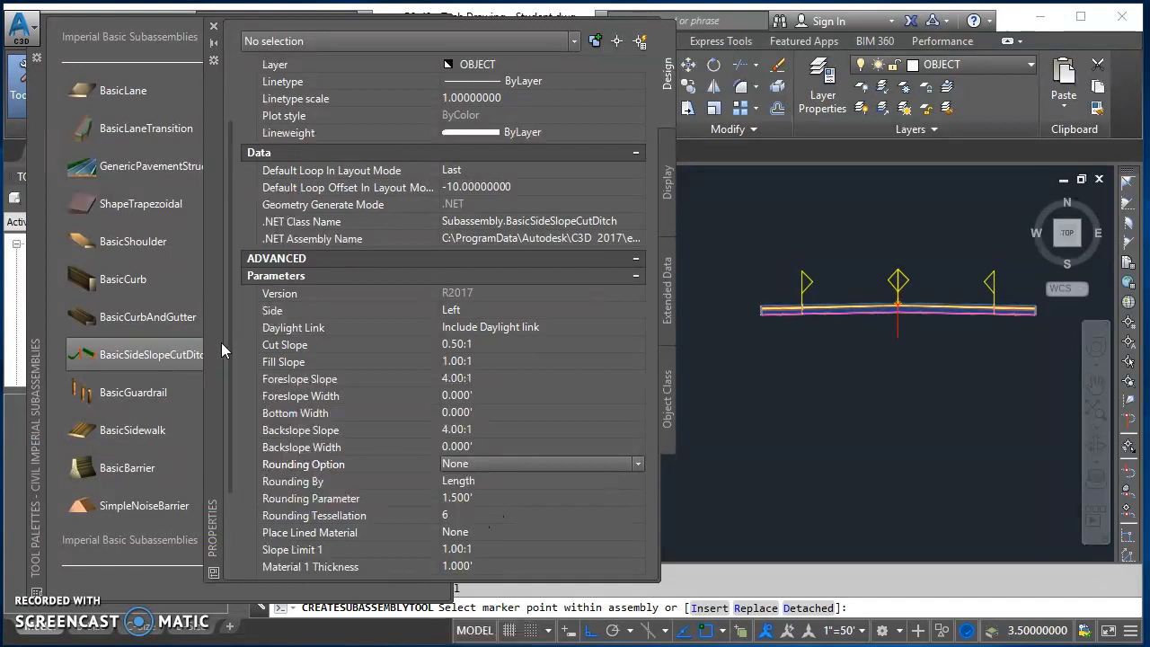
# Attach the left-side ditch to the top marker point at the outer edge of the left shoulder.
pyautogui.scroll(-1, 239, 383)
pyautogui.scroll(-3, 239, 382)
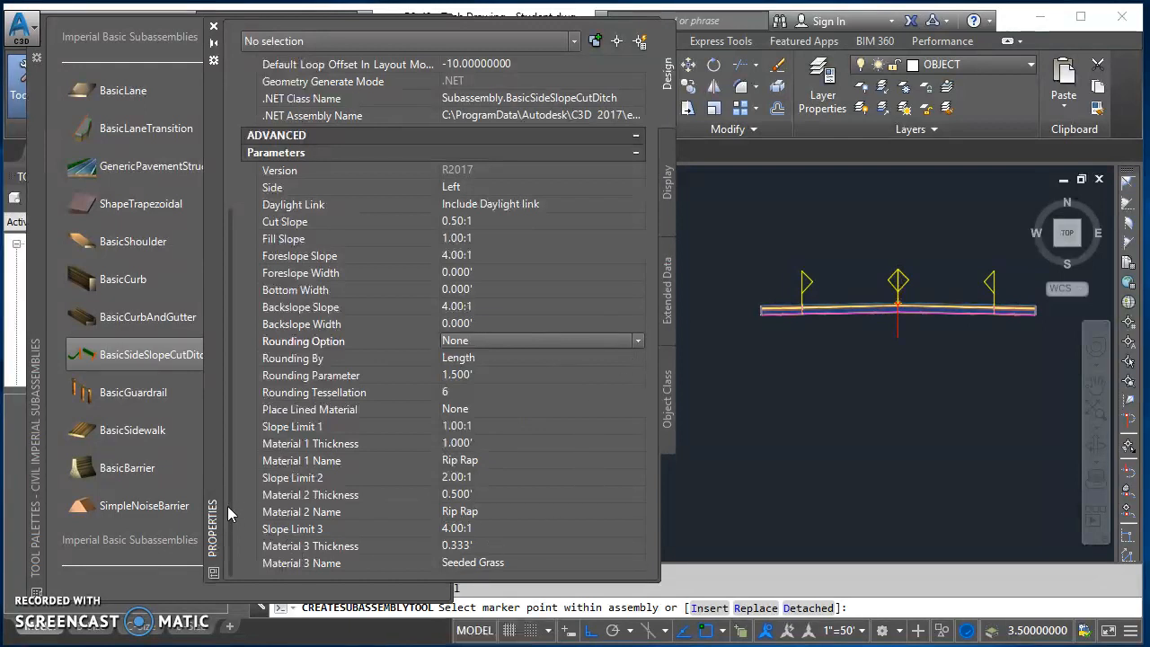
pyautogui.moveTo(228, 506); pyautogui.dragTo(203, 266)
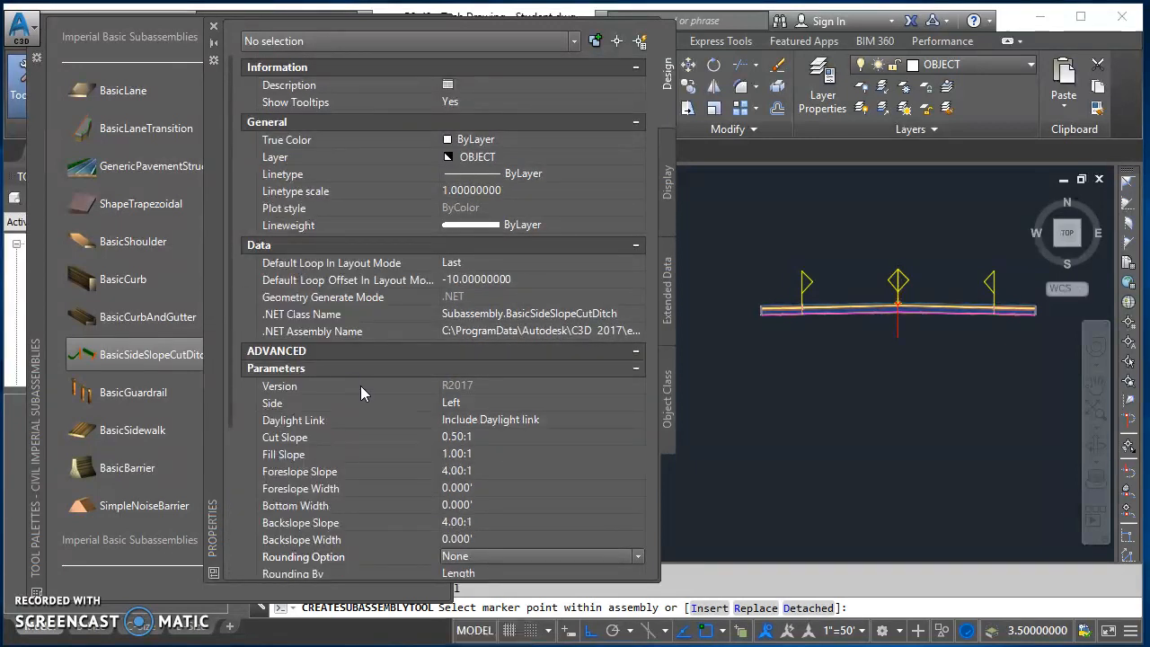
pyautogui.scroll(5, 785, 332)
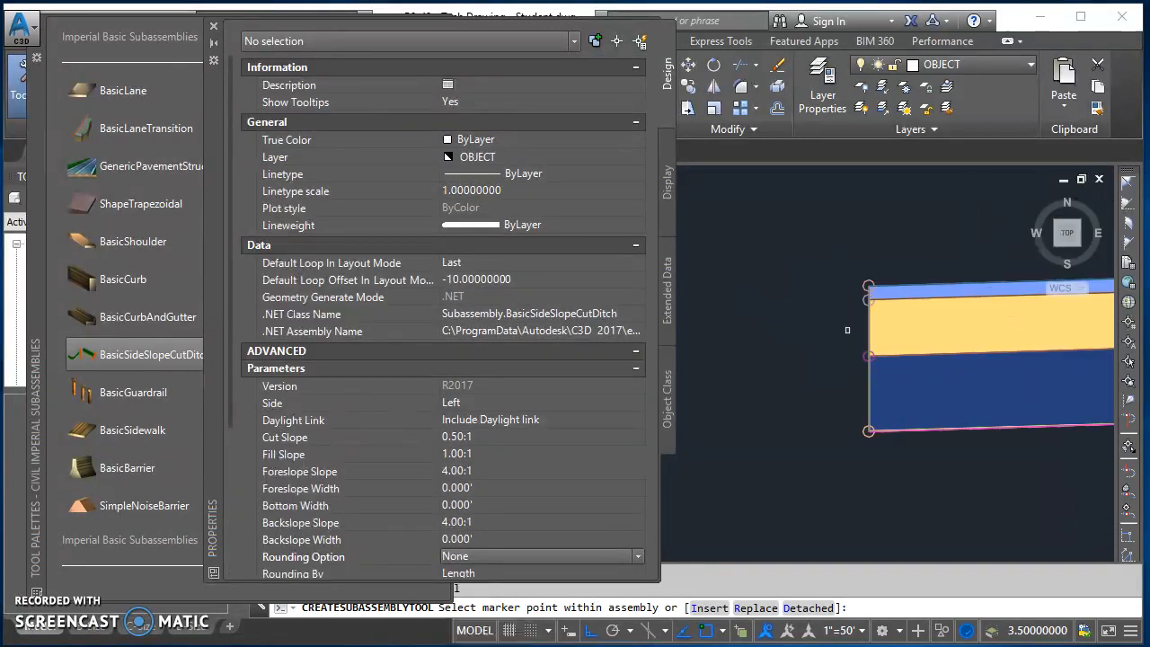
pyautogui.scroll(2, 911, 403)
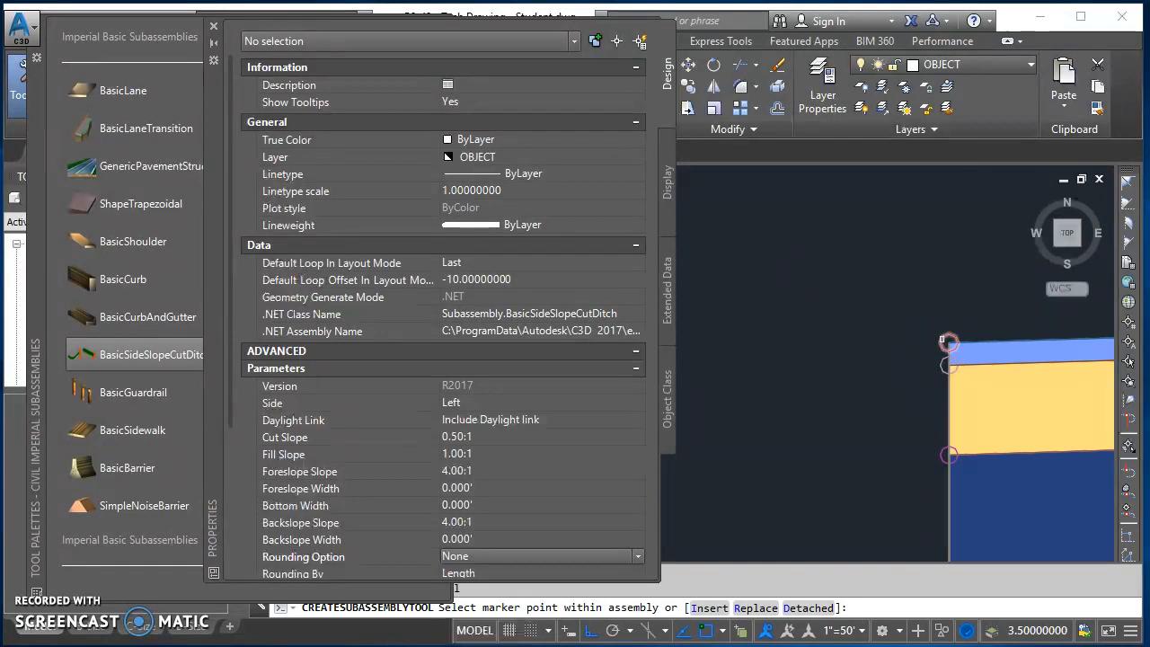
pyautogui.scroll(-5, 948, 342)
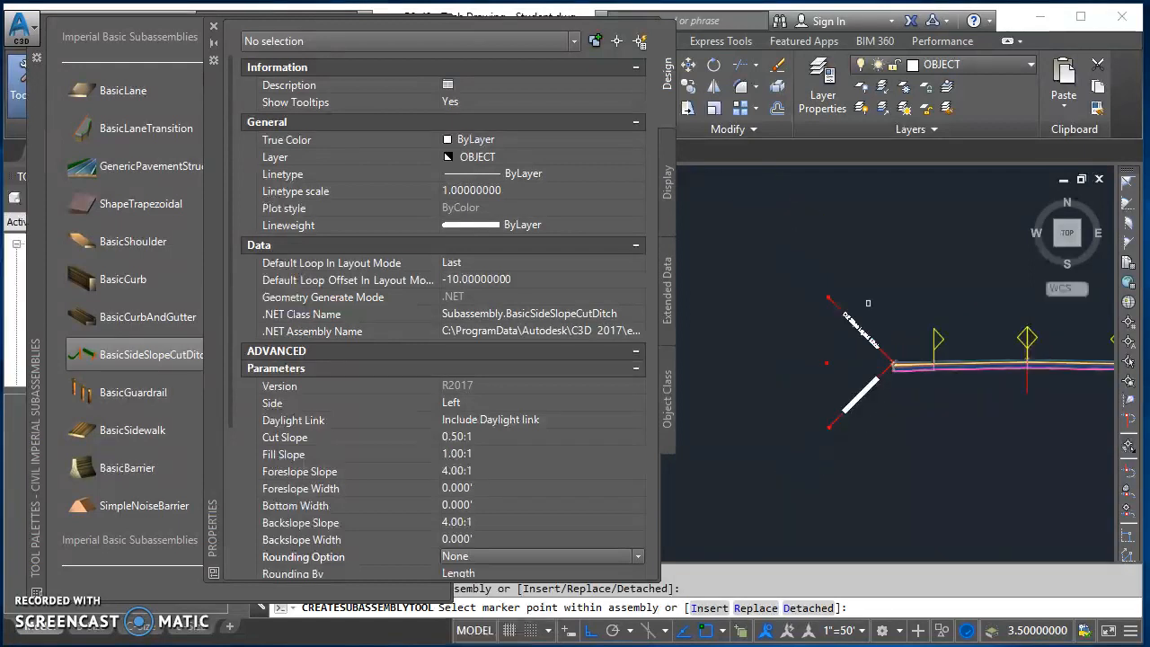
# Change the ditch's side to Right, attach it to the right shoulder's top outer marker point and end the placement.
pyautogui.moveTo(935, 423); pyautogui.dragTo(634, 391, button='middle')
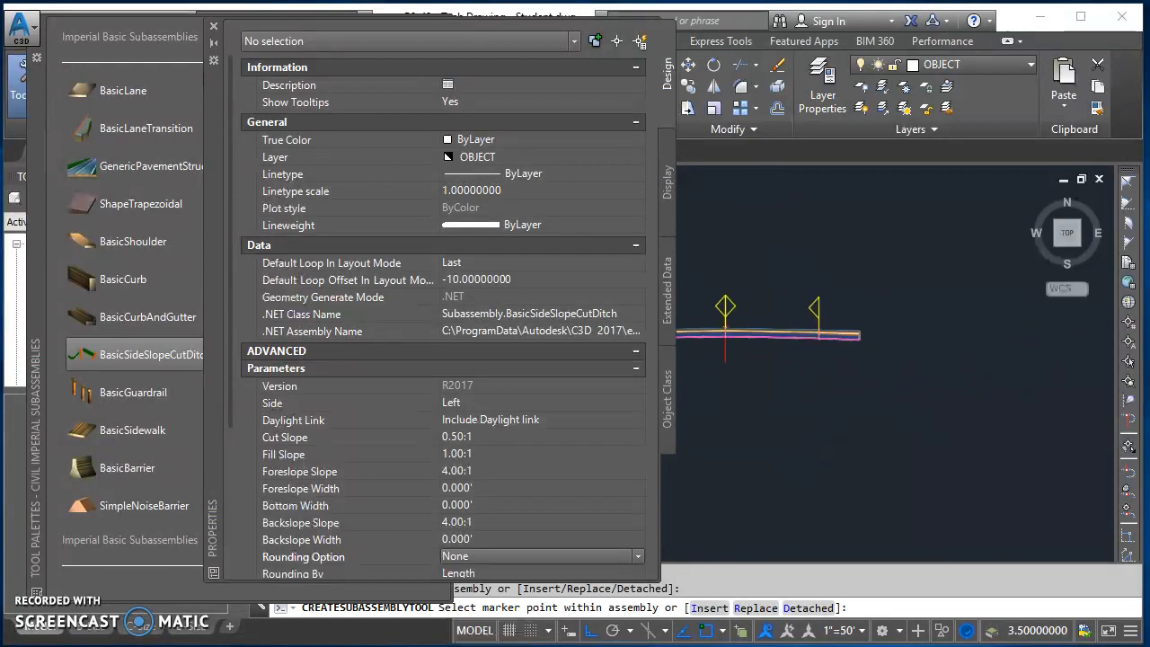
pyautogui.click(467, 403)
pyautogui.click(469, 408)
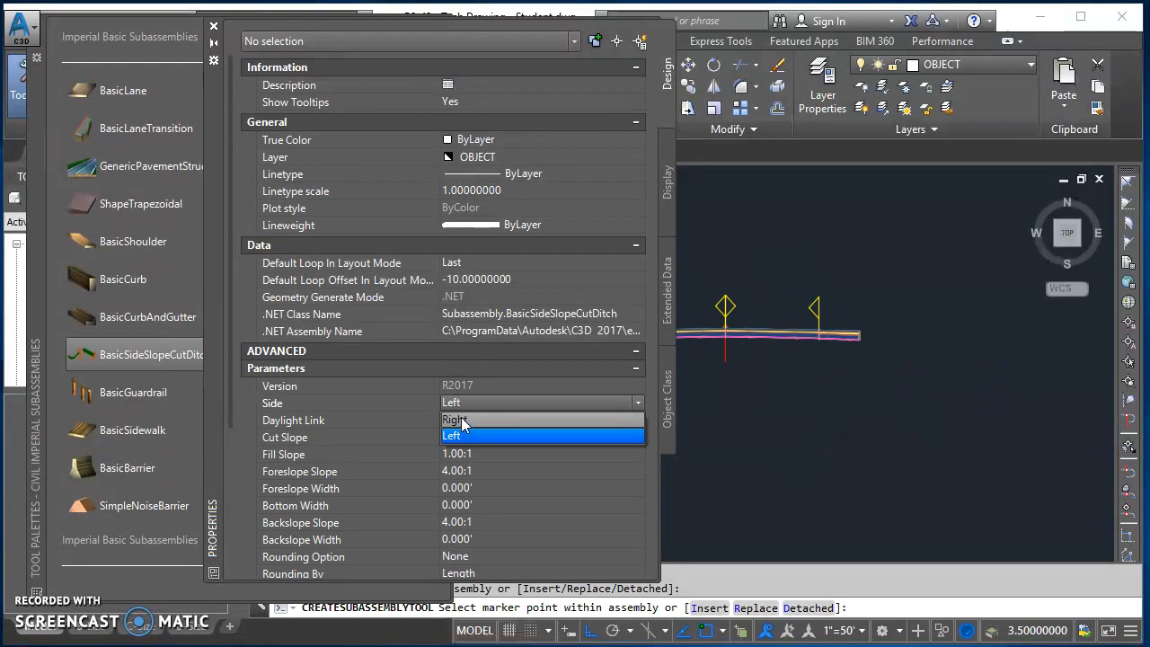
pyautogui.click(461, 420)
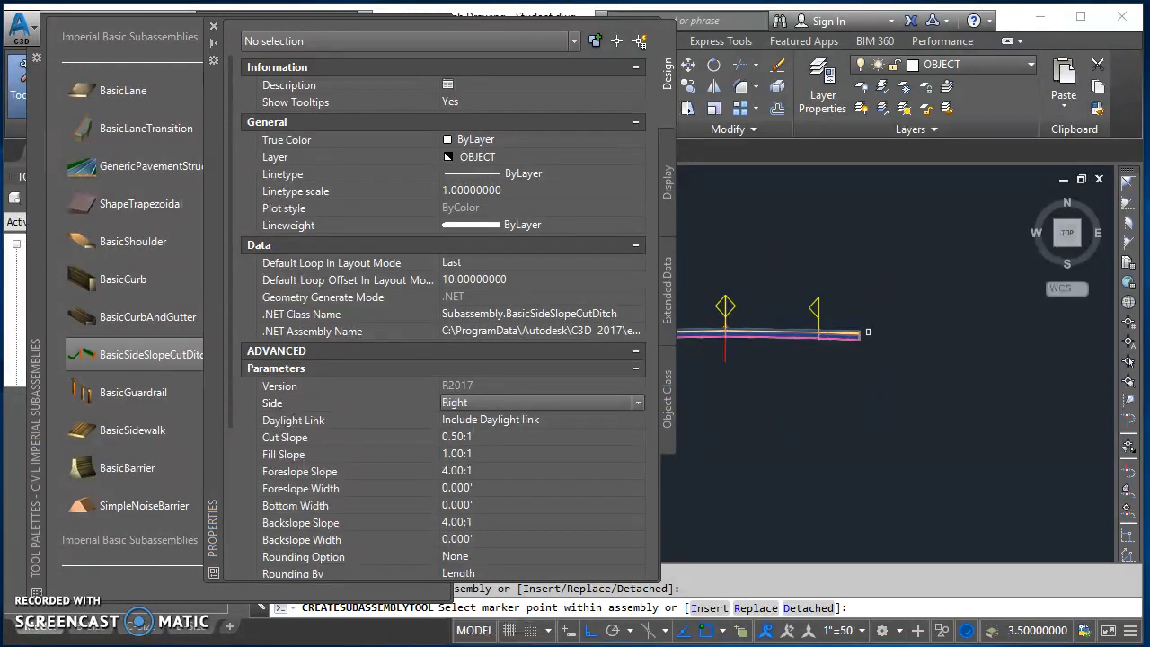
pyautogui.scroll(6, 869, 331)
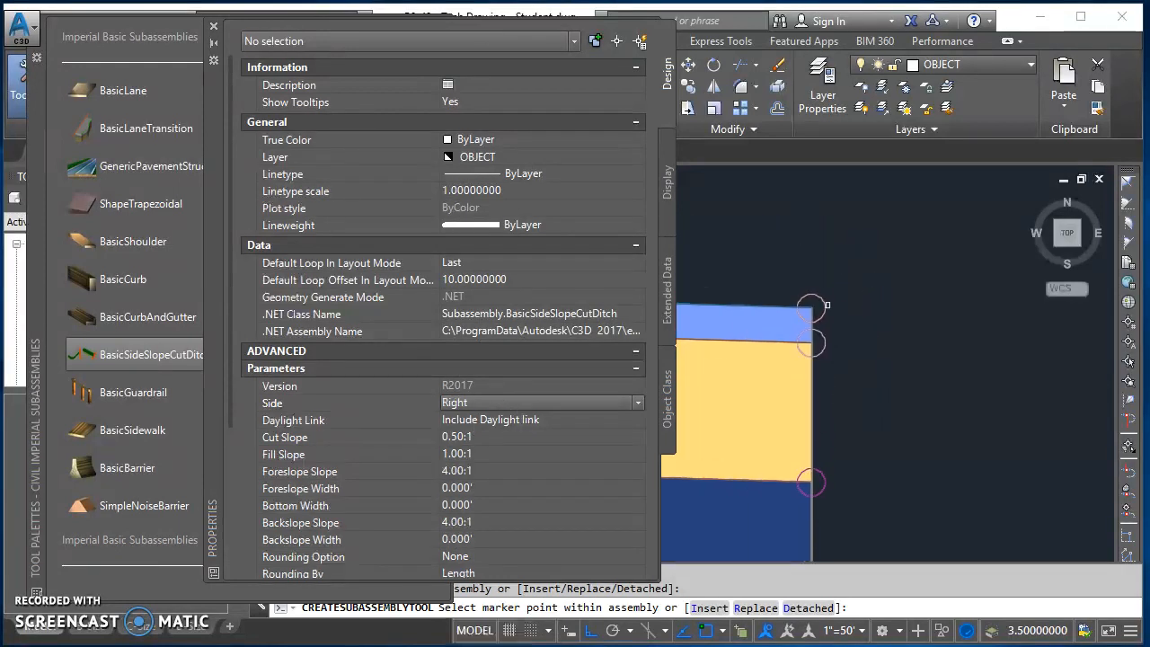
pyautogui.scroll(-10, 925, 367)
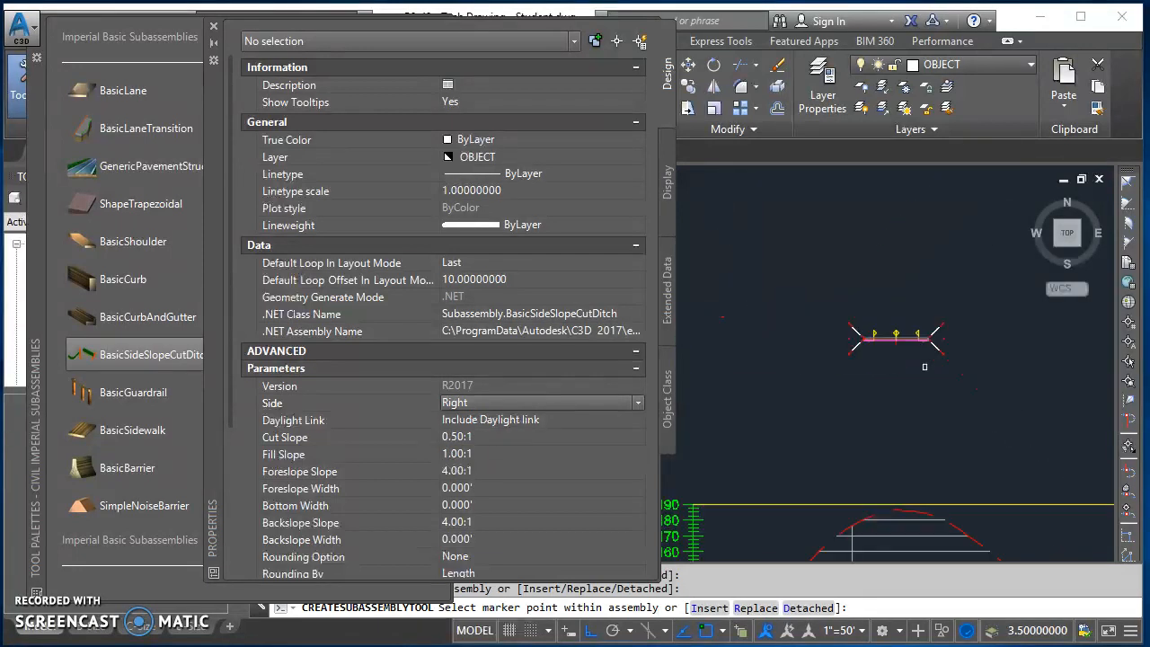
pyautogui.press('Escape')
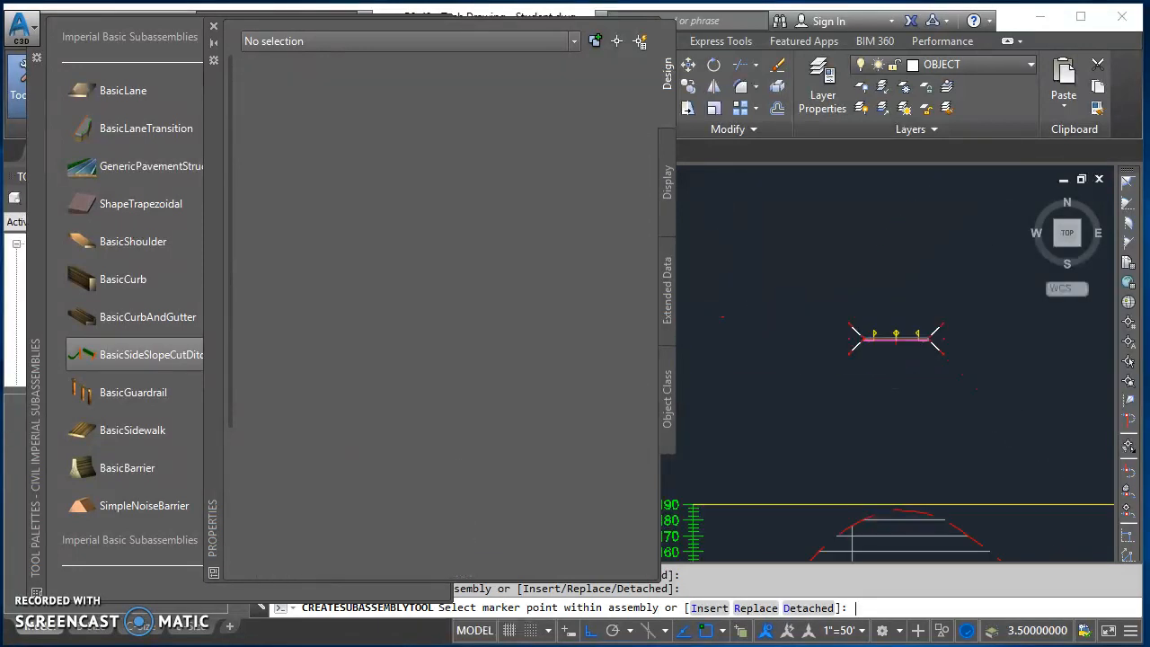
# Close the Civil Imperial Subassemblies tool palettes.
pyautogui.scroll(2, 917, 357)
pyautogui.scroll(4, 916, 356)
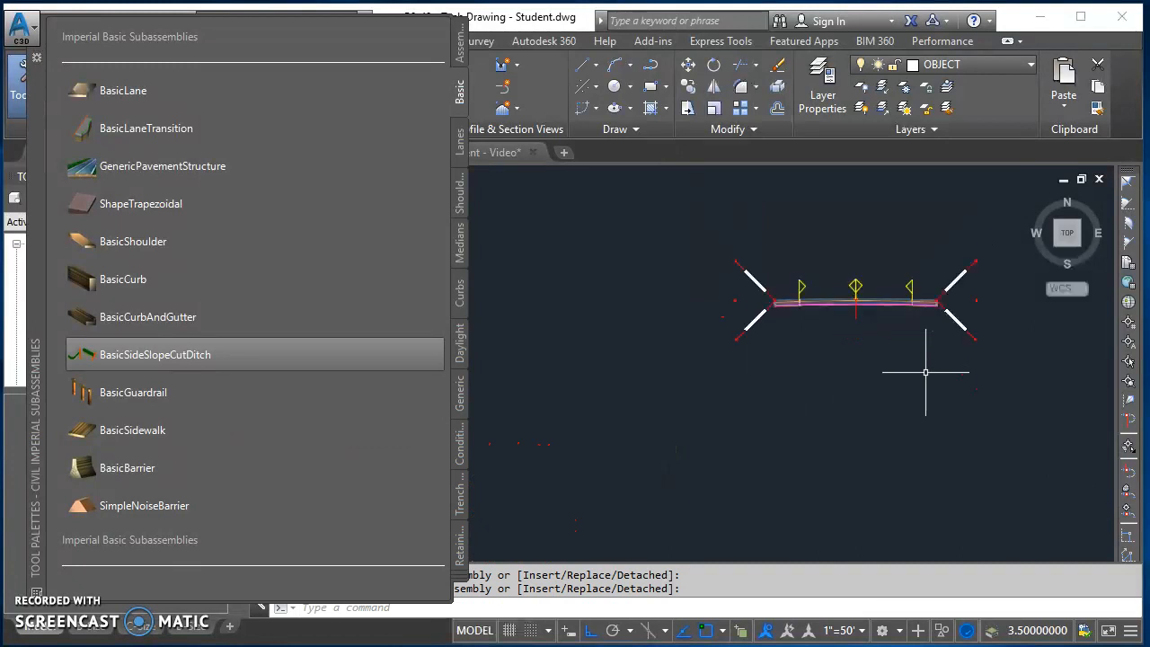
pyautogui.scroll(2, 887, 442)
pyautogui.scroll(-2, 874, 407)
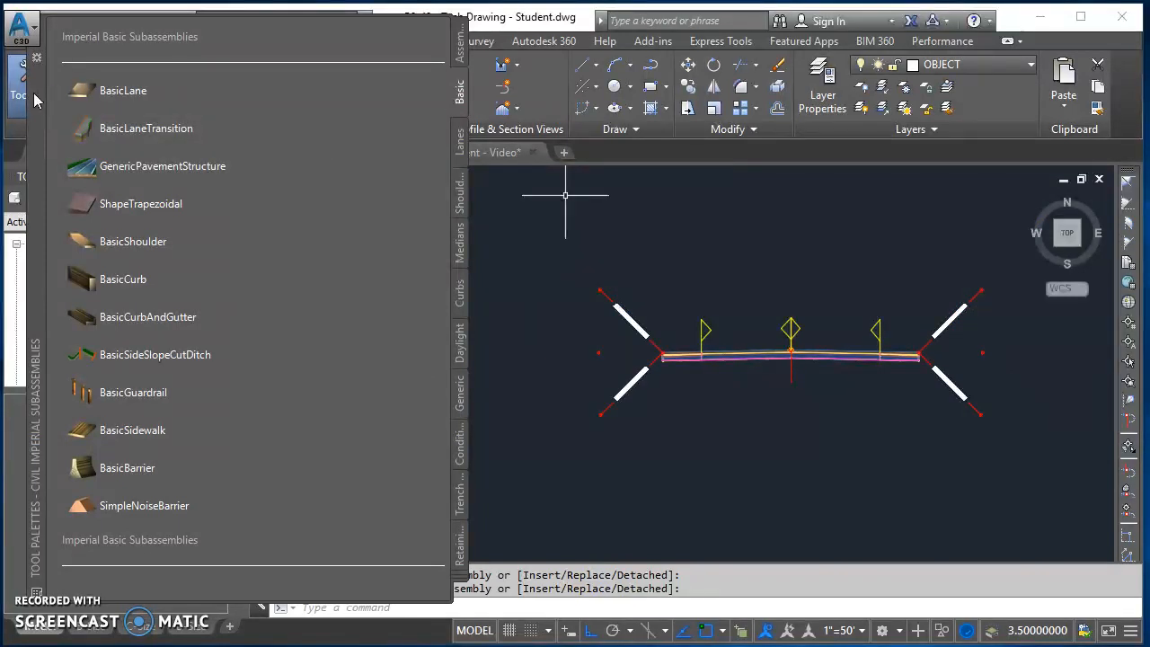
pyautogui.moveTo(36, 95); pyautogui.dragTo(99, 110)
pyautogui.click(97, 35)
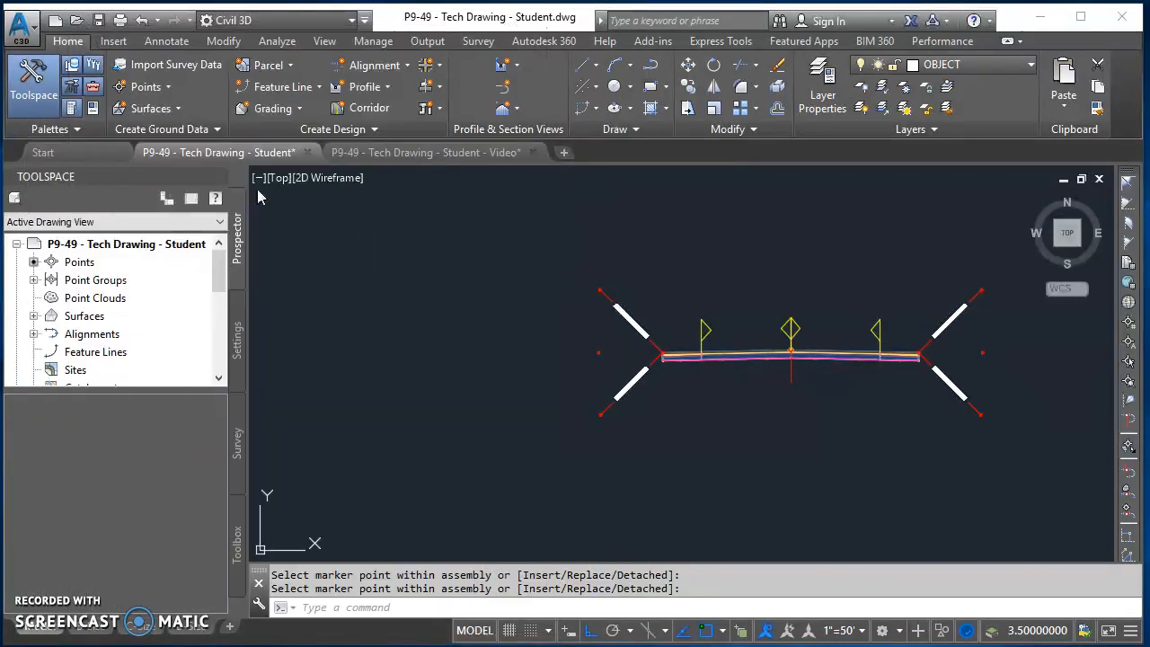
# Fit the contours, profile view and assembly in the drawing window and save the student drawing.
pyautogui.scroll(3, 898, 423)
pyautogui.scroll(-6, 827, 431)
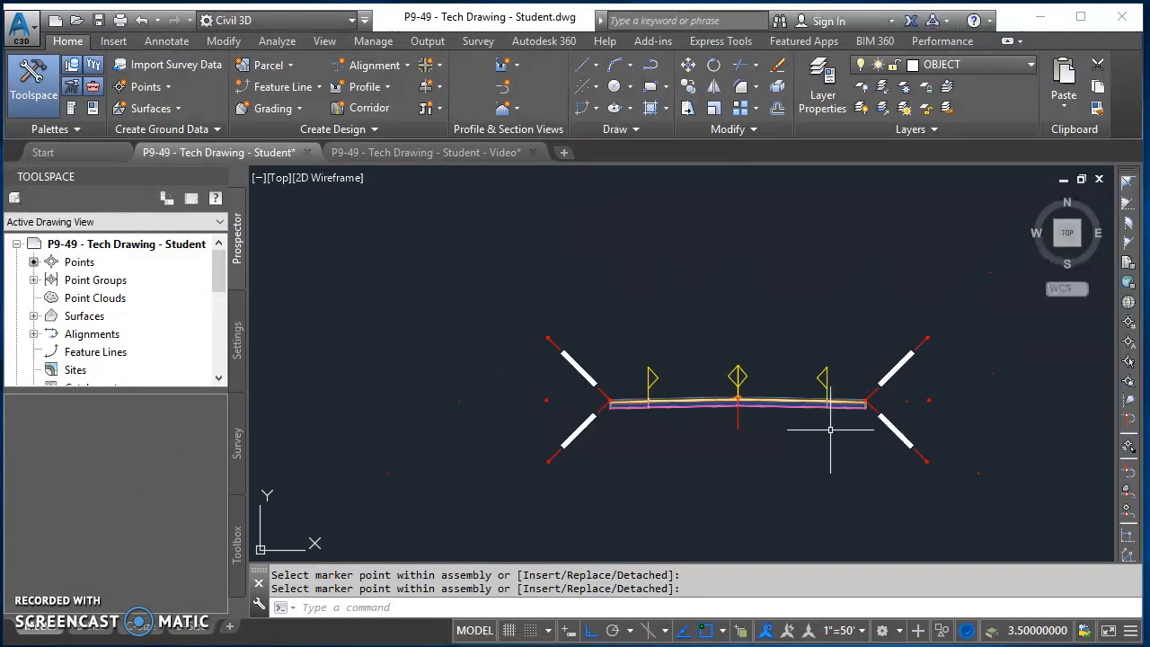
pyautogui.scroll(-2, 805, 447)
pyautogui.moveTo(803, 451); pyautogui.dragTo(797, 281, button='middle')
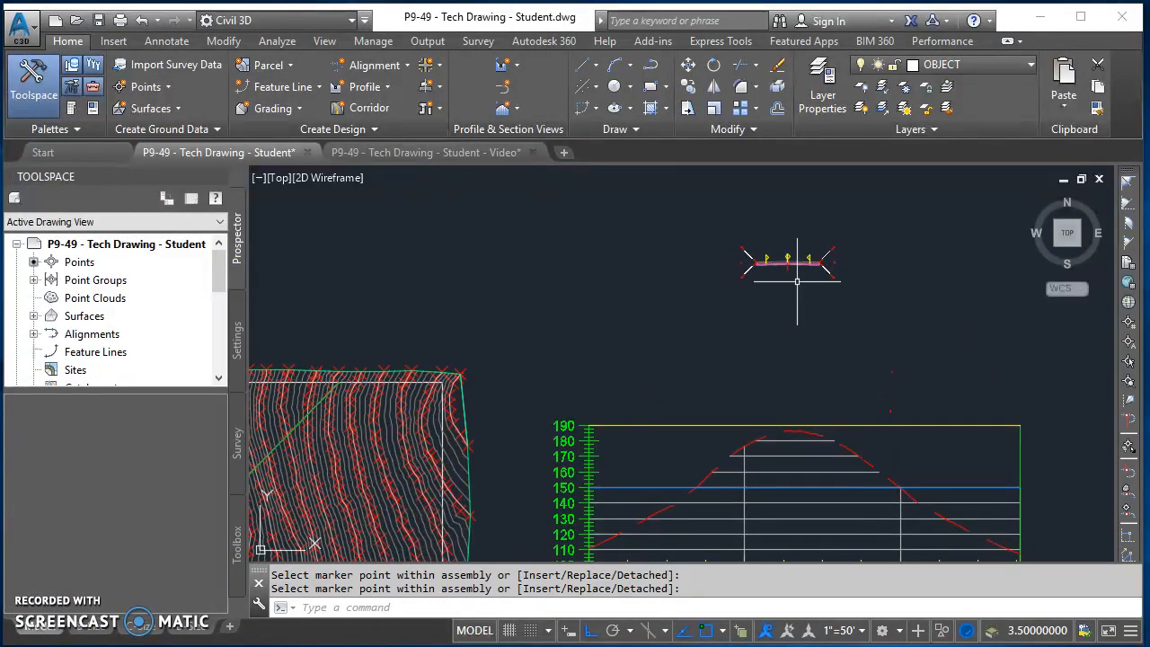
pyautogui.scroll(-2, 797, 282)
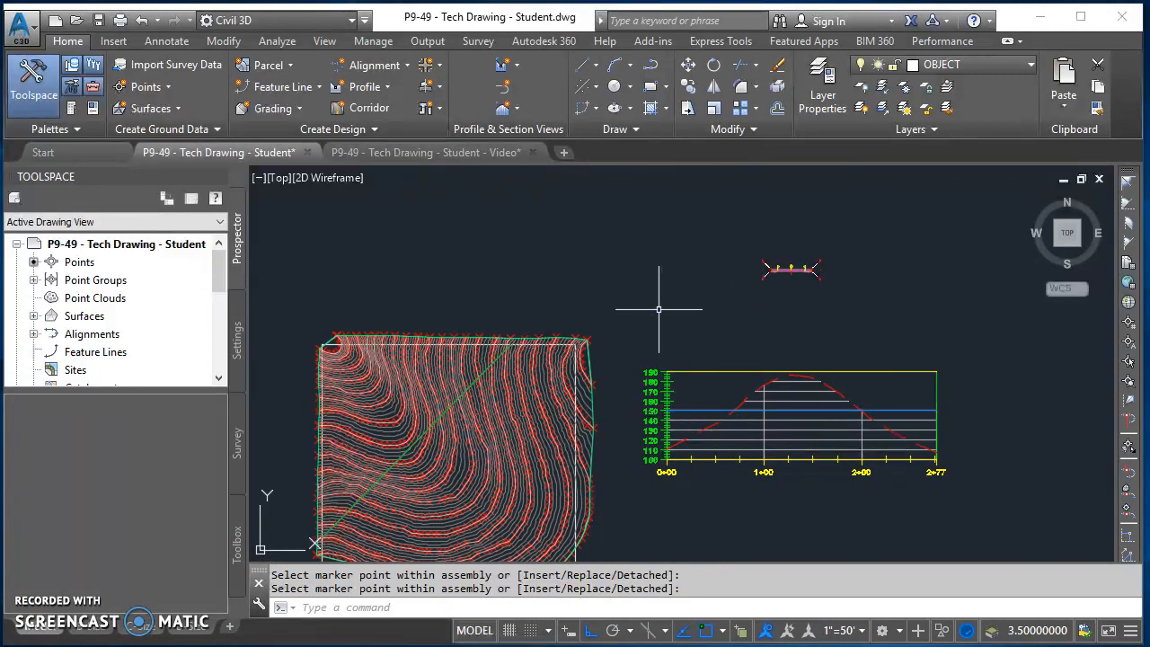
pyautogui.moveTo(658, 309); pyautogui.dragTo(691, 277, button='middle')
pyautogui.middleClick(692, 277)
pyautogui.middleClick(691, 277)
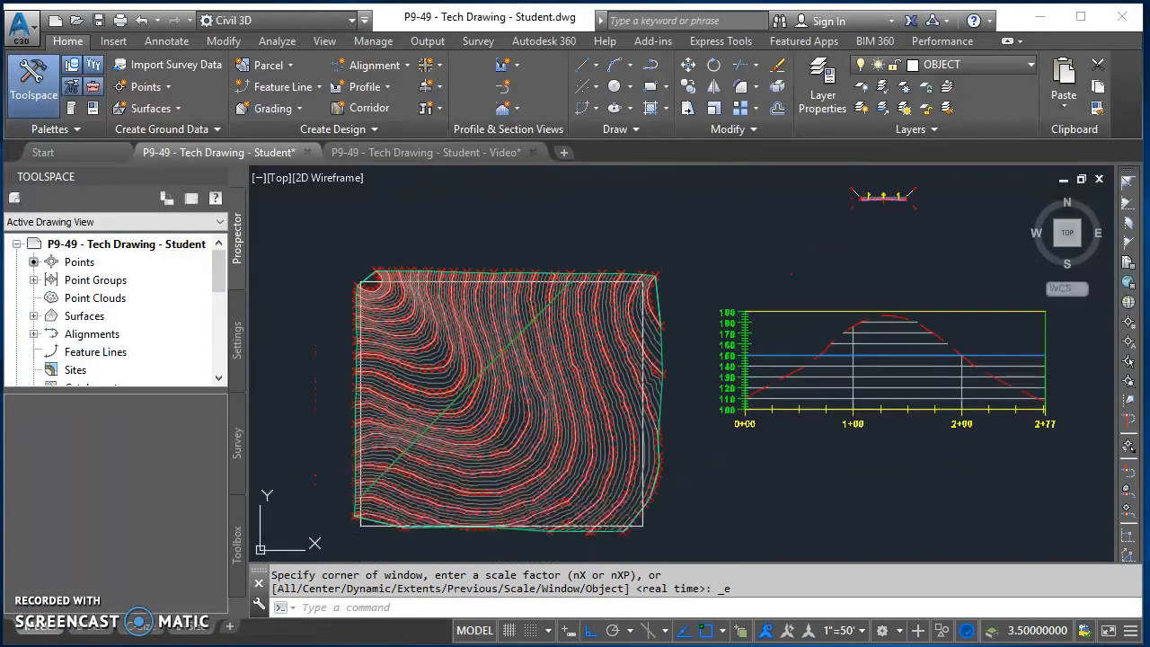
pyautogui.click(101, 21)
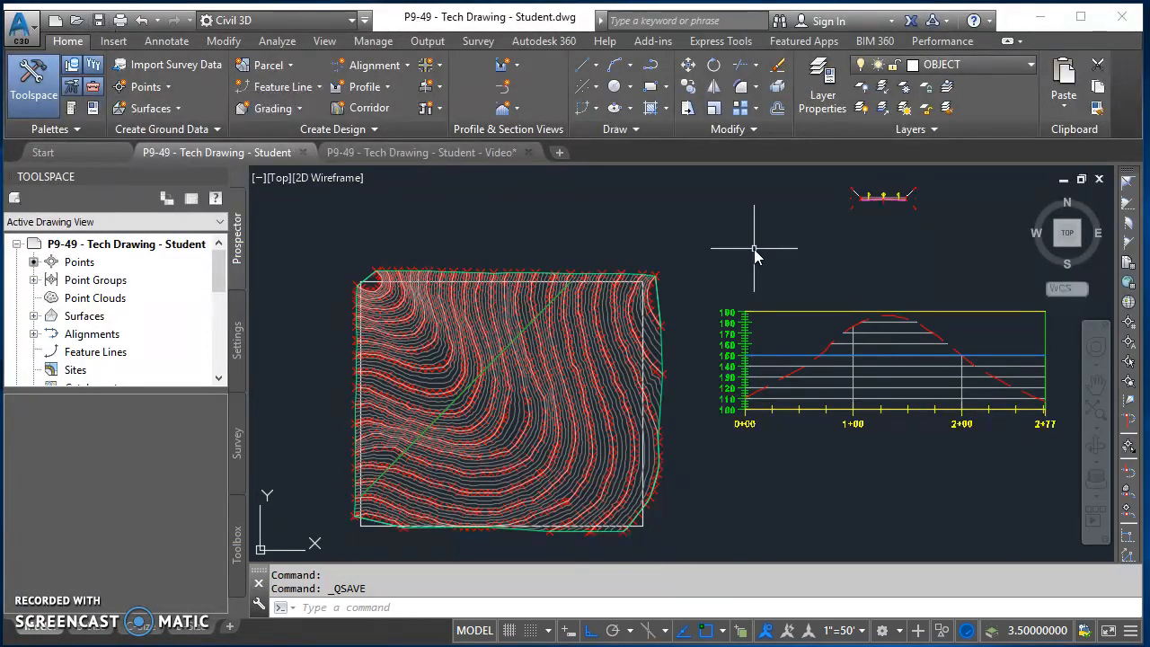